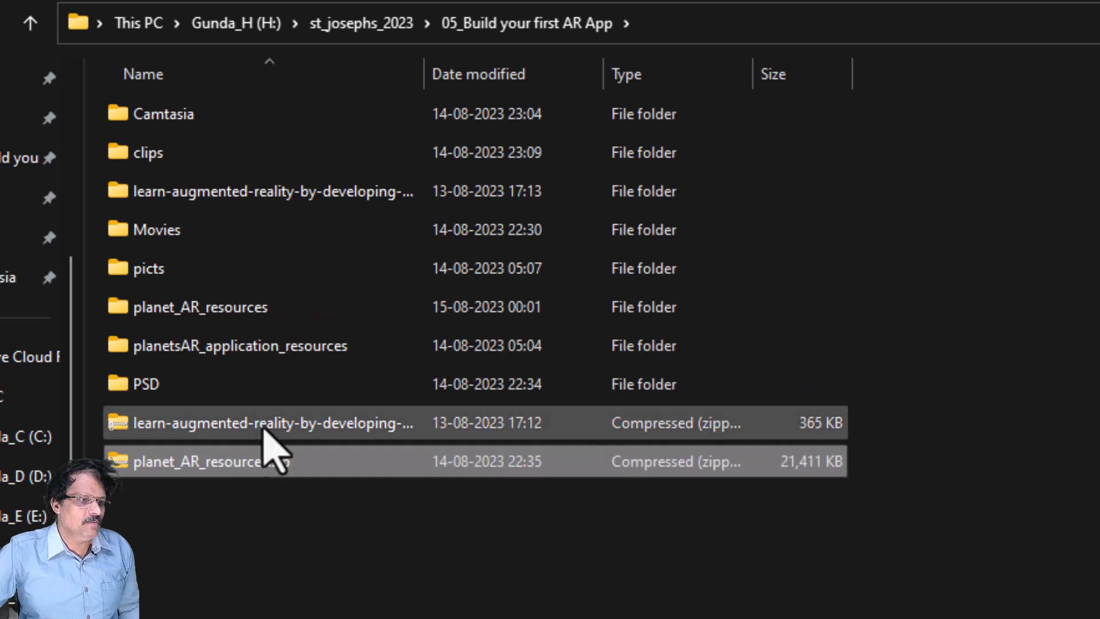
- Open the Planet Textures folder inside the Textures folder of planet_AR_resources to view the planet images
{"action": "double_click", "coordinate": [240, 309]}
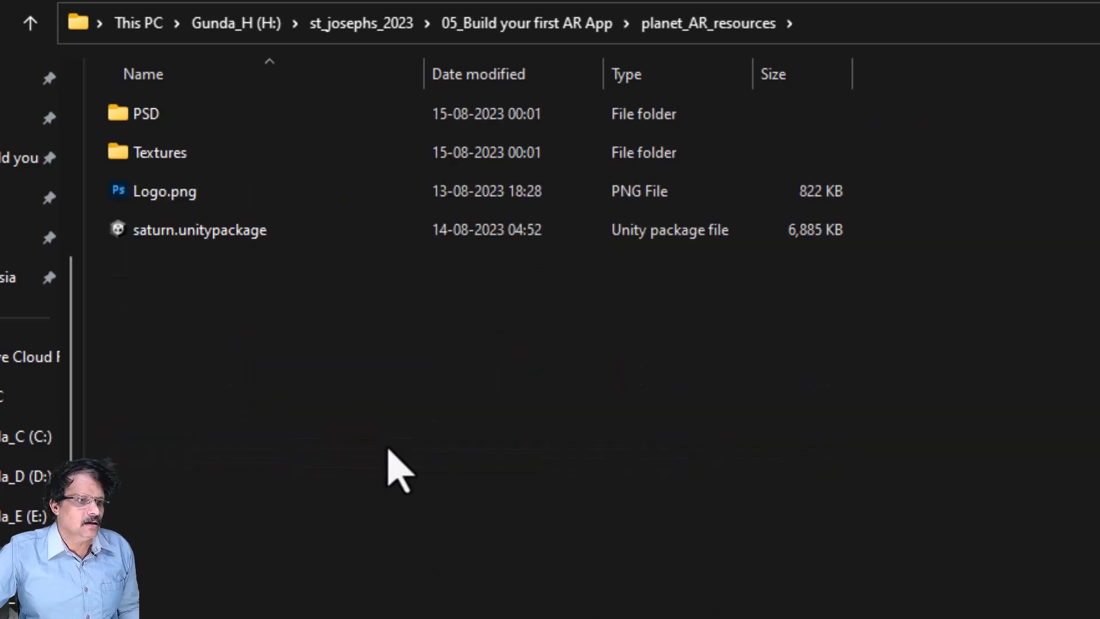
{"action": "left_click", "coordinate": [157, 153]}
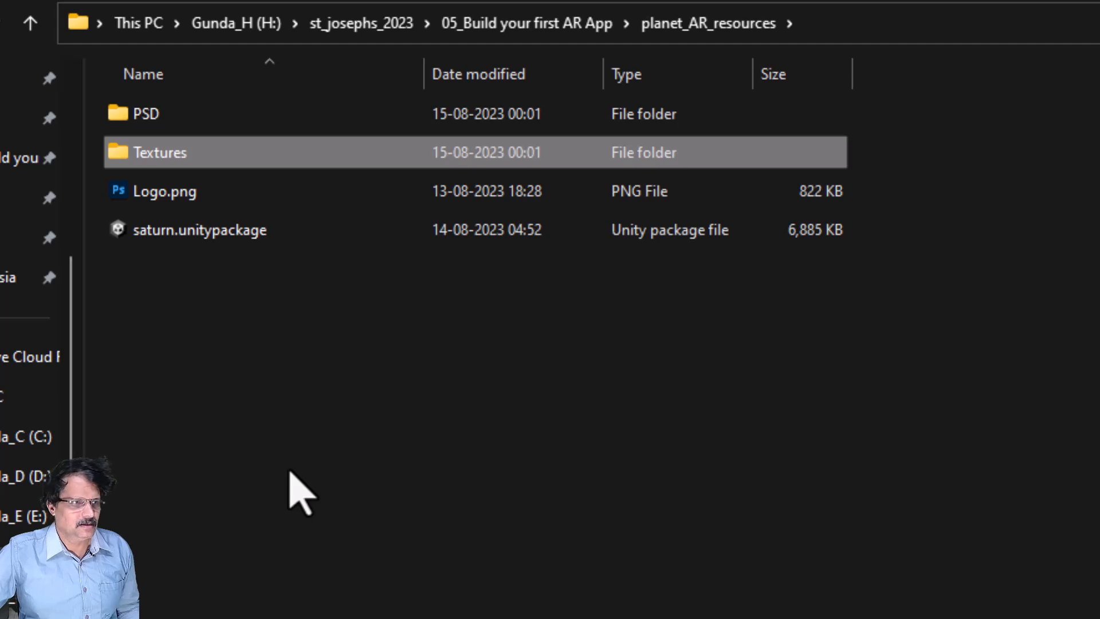
{"action": "double_click", "coordinate": [129, 152]}
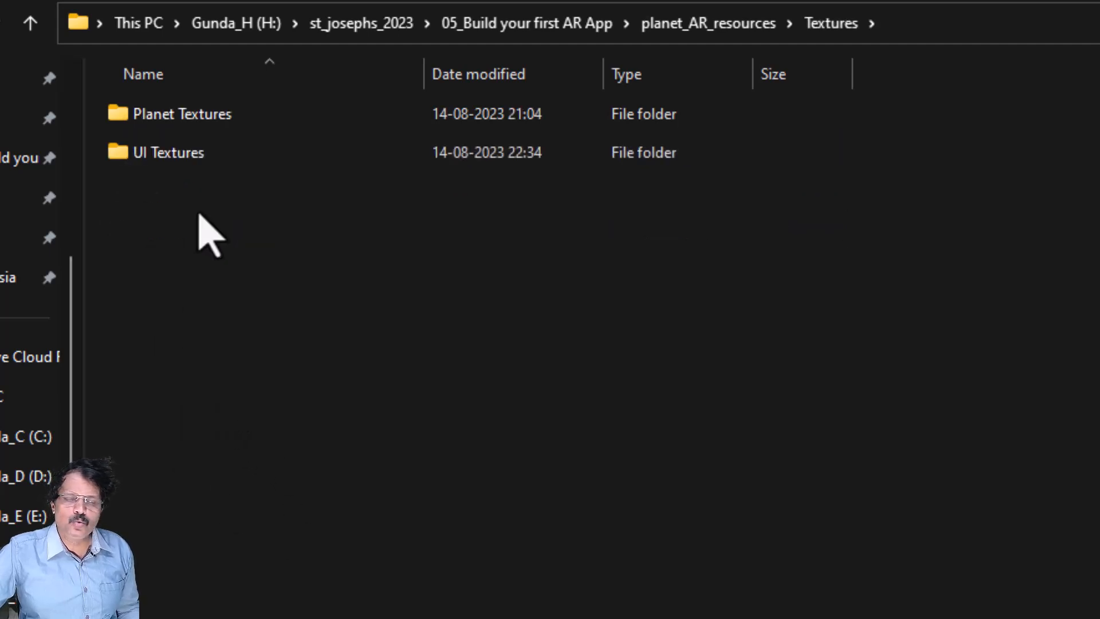
{"action": "left_click", "coordinate": [191, 113]}
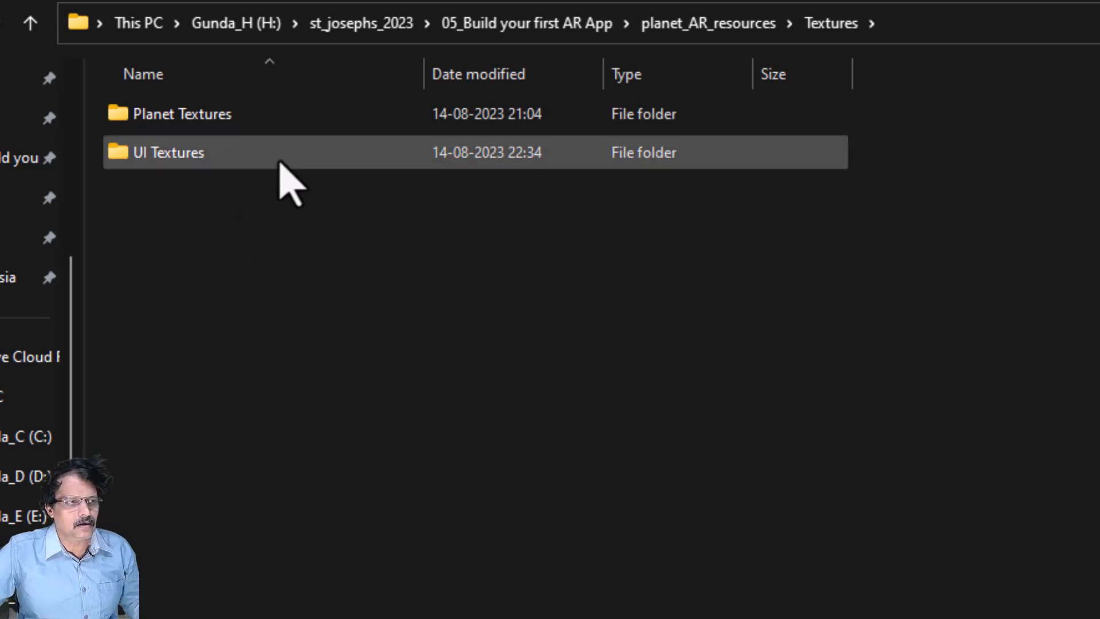
{"action": "double_click", "coordinate": [269, 114]}
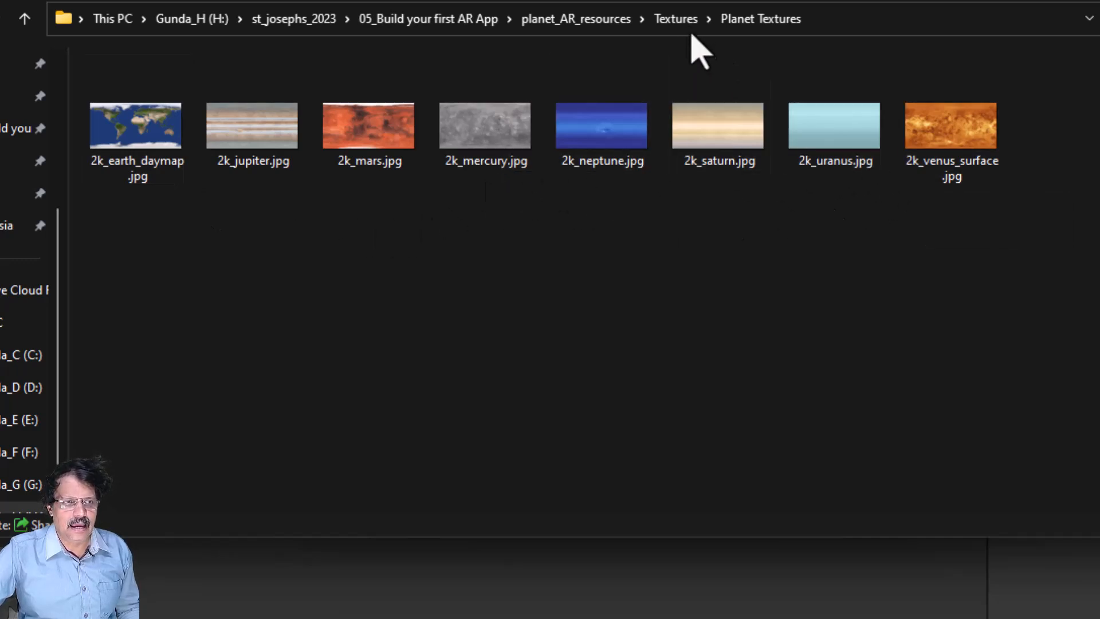
- Open the UI Textures folder and examine the background, container, back button, heading and planet button images
{"action": "left_click", "coordinate": [682, 19]}
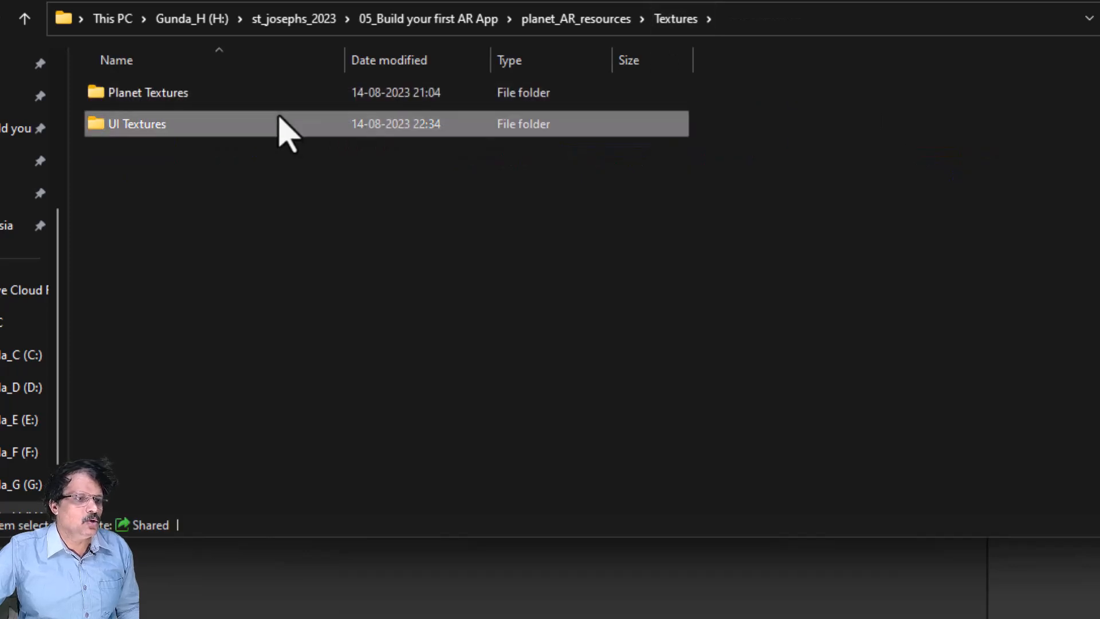
{"action": "double_click", "coordinate": [282, 126]}
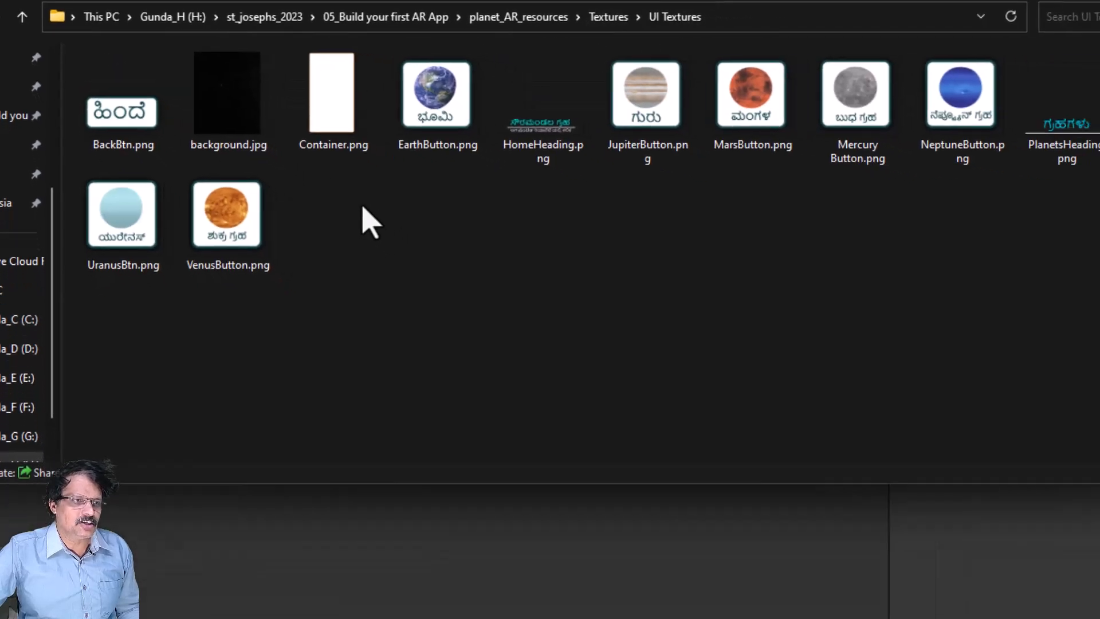
{"action": "left_click", "coordinate": [335, 102]}
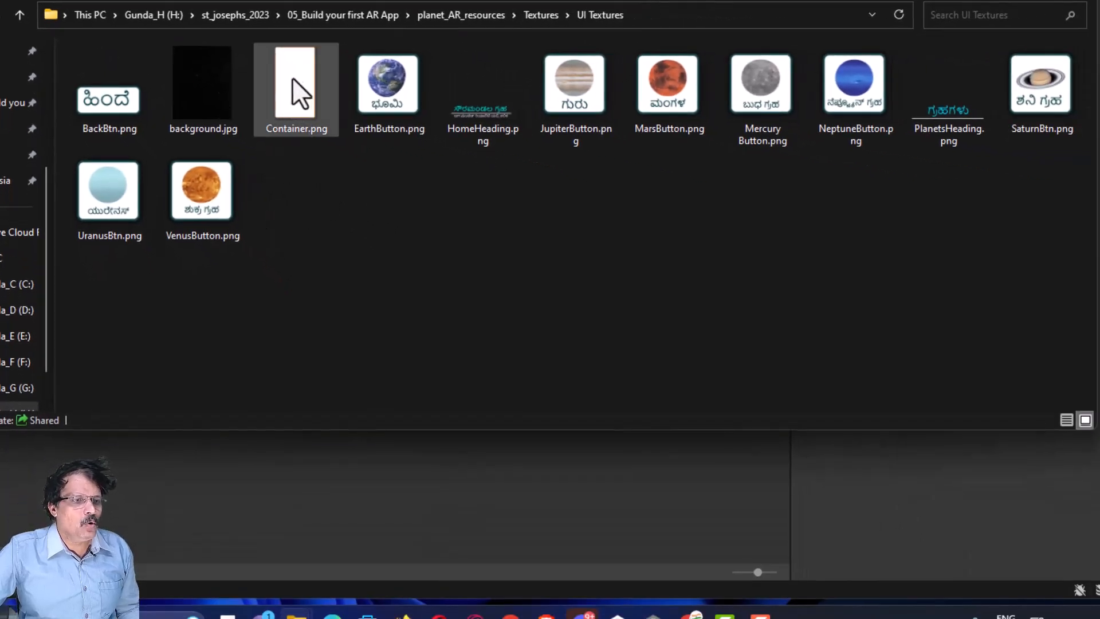
{"action": "left_click", "coordinate": [209, 87]}
{"action": "left_click", "coordinate": [109, 106]}
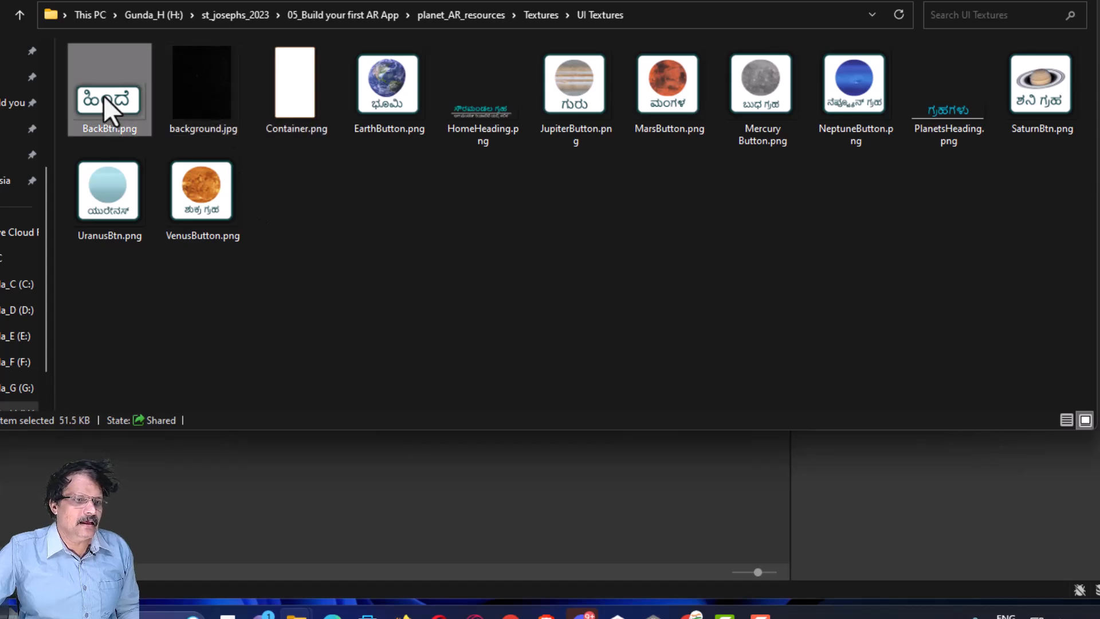
{"action": "left_click", "coordinate": [487, 135]}
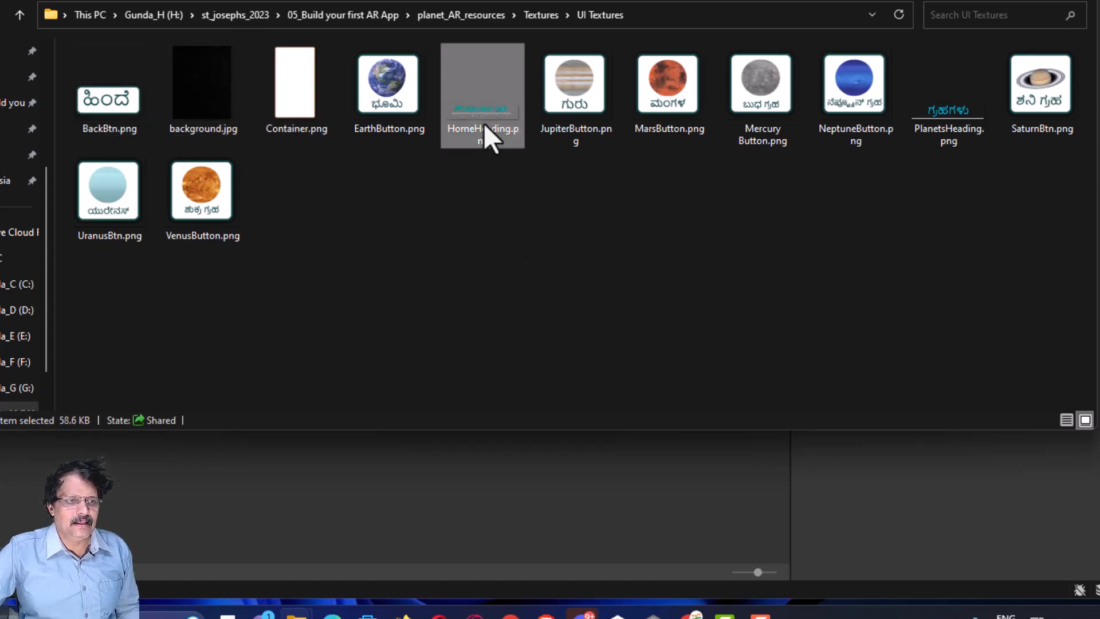
{"action": "left_click", "coordinate": [963, 156]}
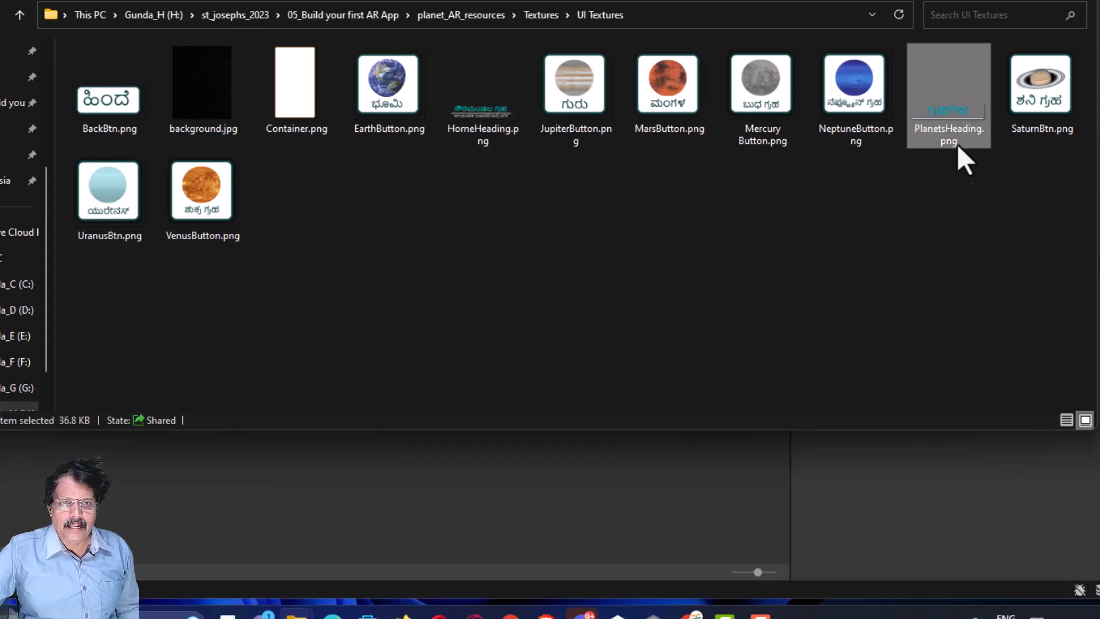
{"action": "left_click", "coordinate": [1043, 105]}
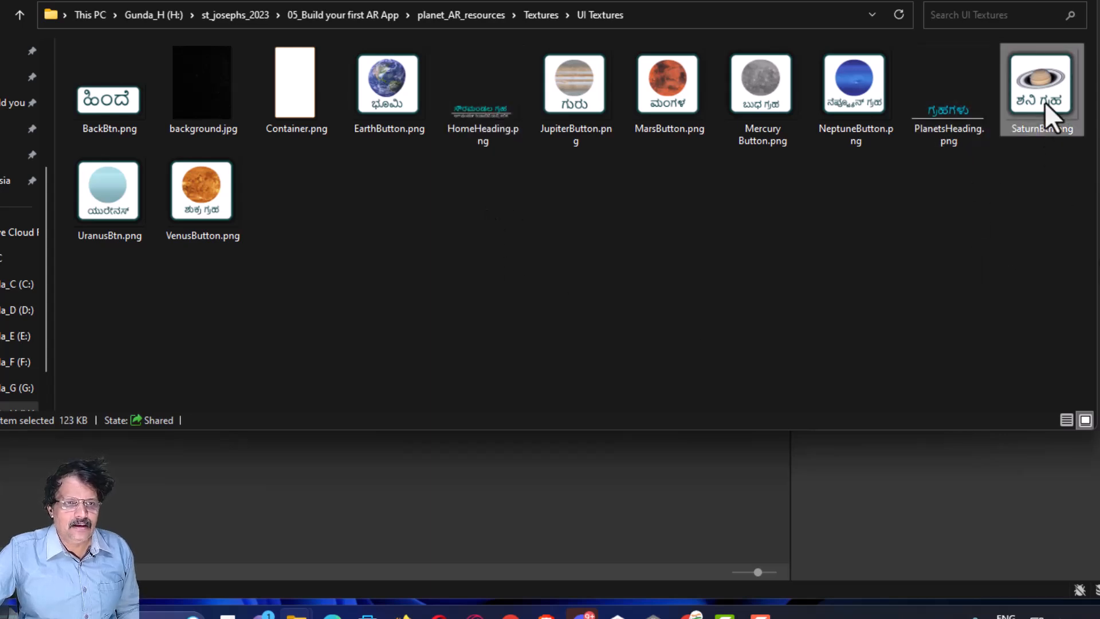
{"action": "left_click", "coordinate": [592, 99]}
{"action": "left_click", "coordinate": [694, 112]}
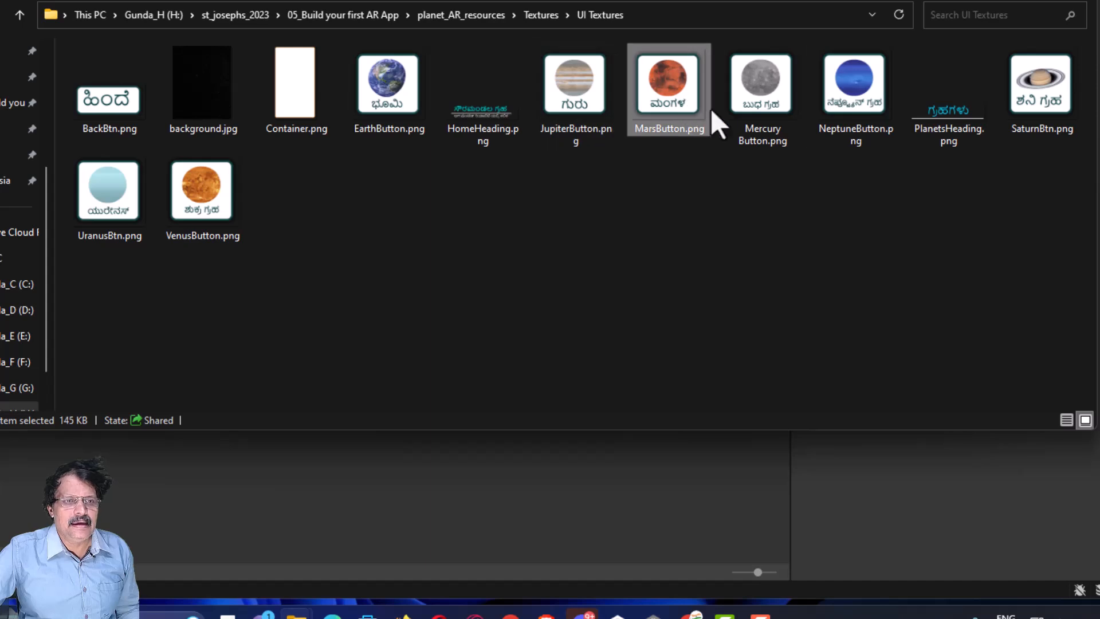
{"action": "left_click", "coordinate": [767, 106]}
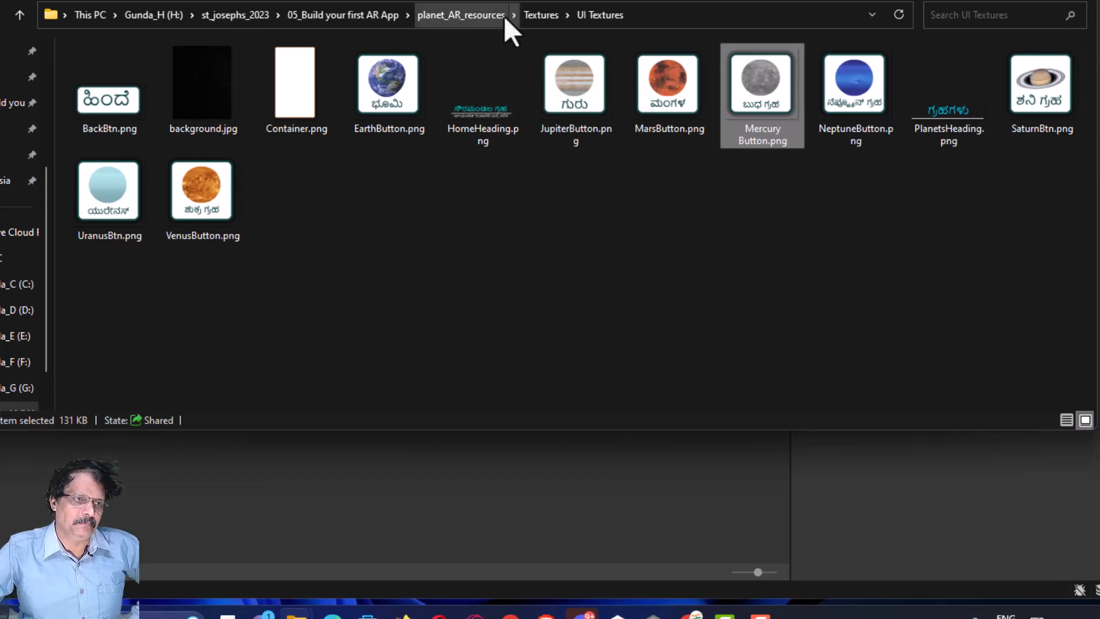
{"action": "mouse_move", "coordinate": [742, 80]}
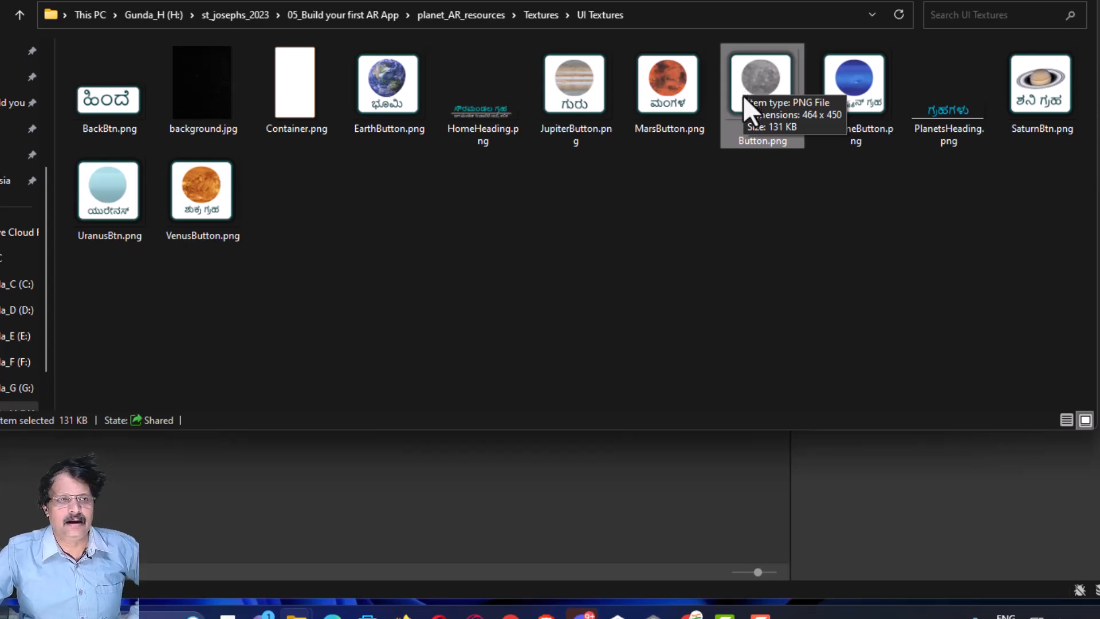
{"action": "mouse_move", "coordinate": [575, 142]}
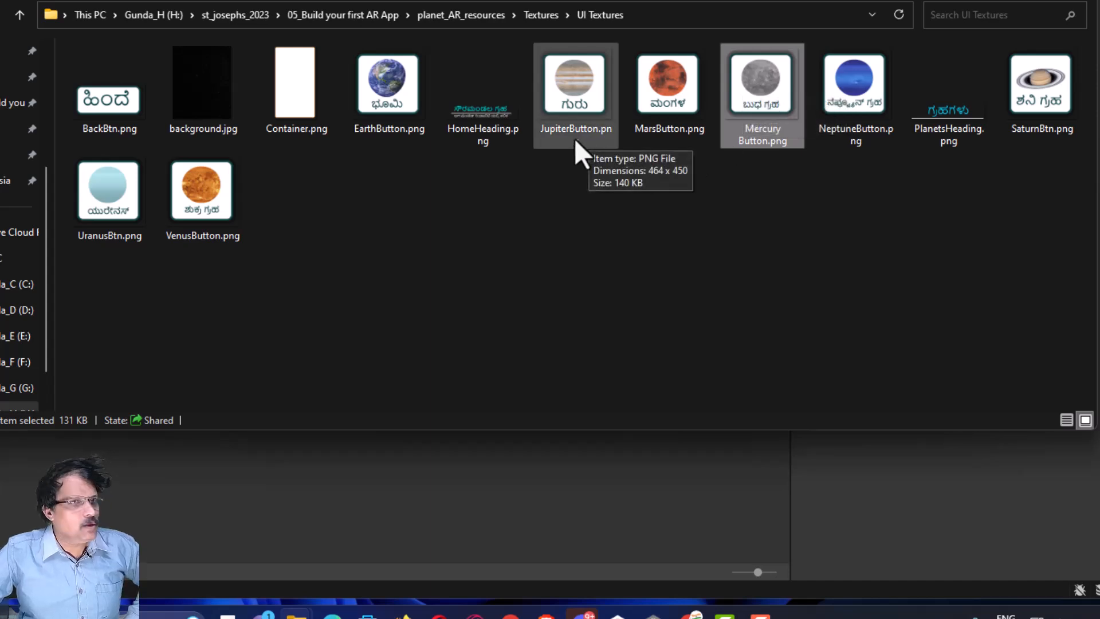
- Open Logo.psd from the PSD folder of planet_AR_resources in Photoshop
{"action": "left_click", "coordinate": [472, 15]}
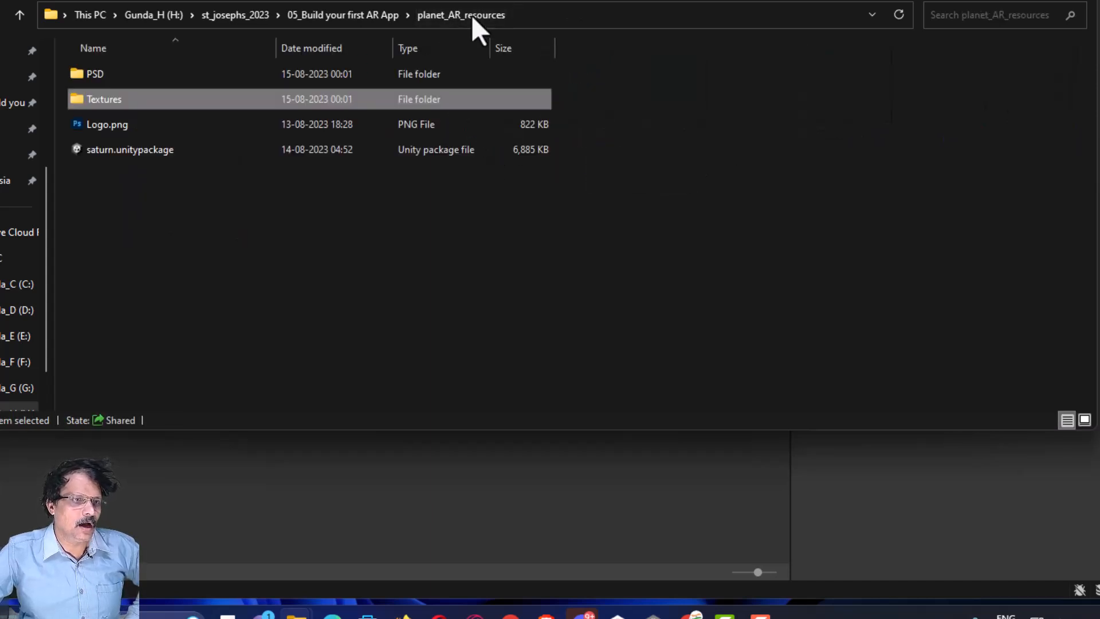
{"action": "double_click", "coordinate": [115, 71]}
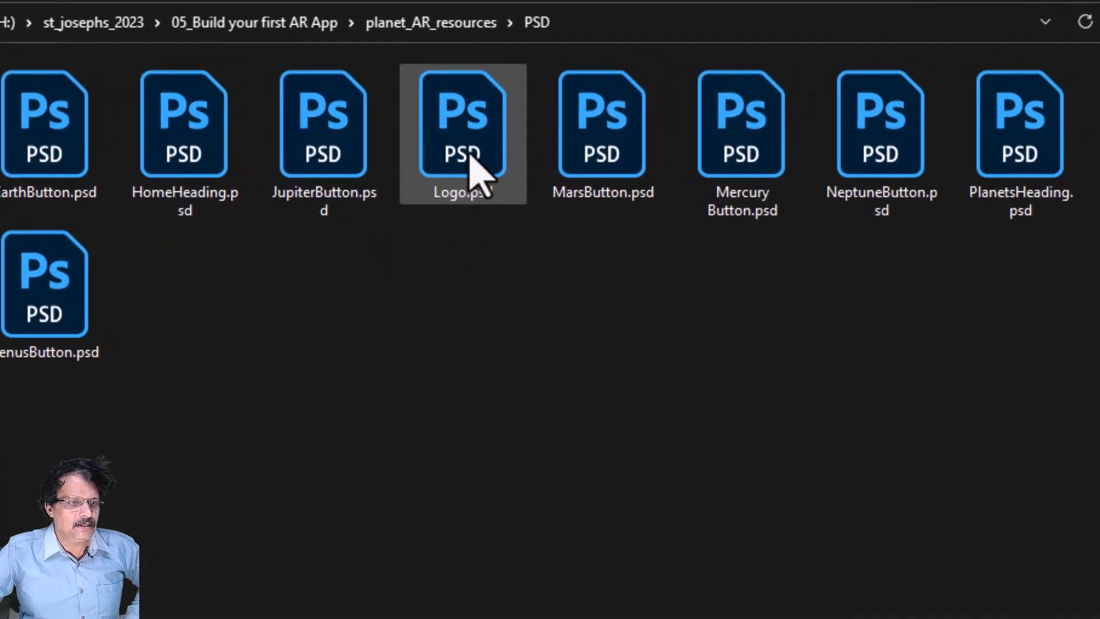
{"action": "double_click", "coordinate": [488, 112]}
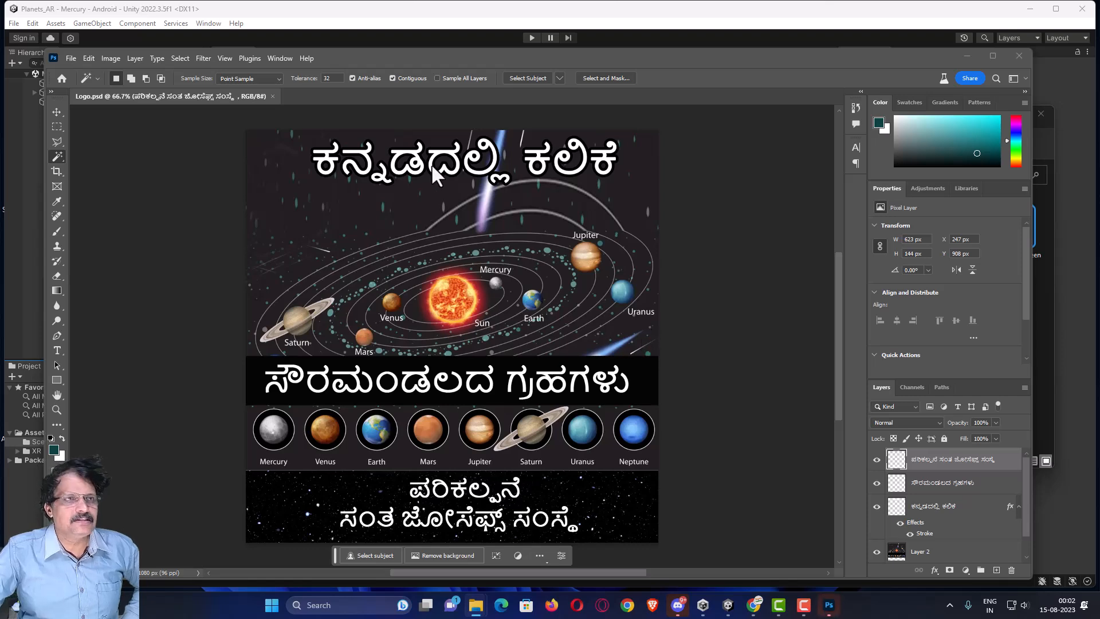
- Hide the layer holding the Kannada heading at the top of the logo
{"action": "left_click", "coordinate": [950, 505]}
{"action": "left_click", "coordinate": [878, 506]}
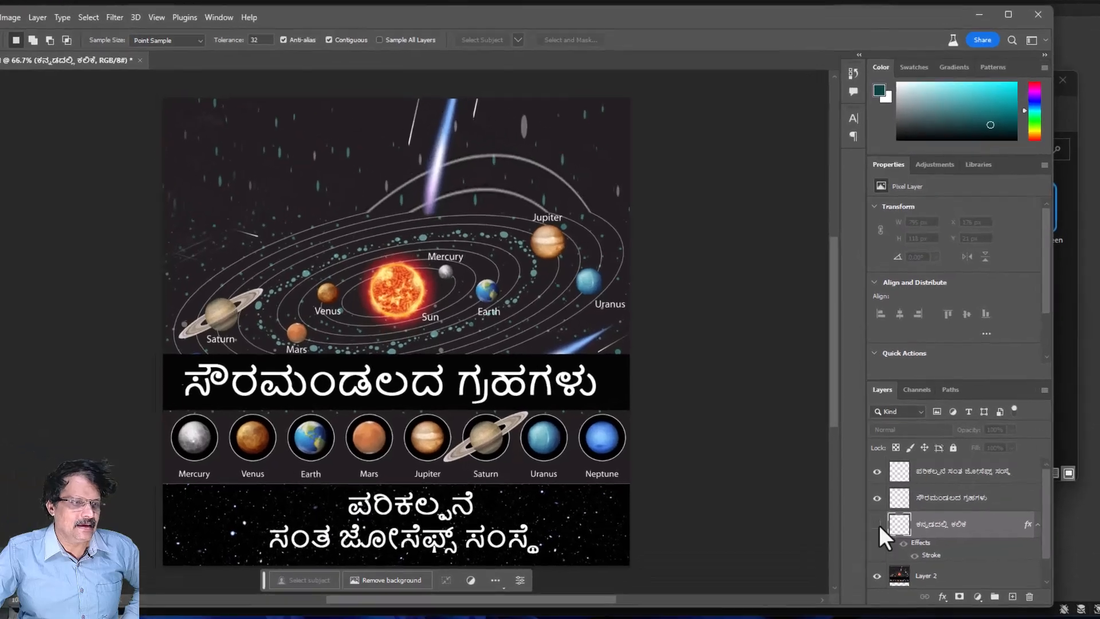
{"action": "left_click", "coordinate": [878, 507]}
{"action": "left_click", "coordinate": [877, 507]}
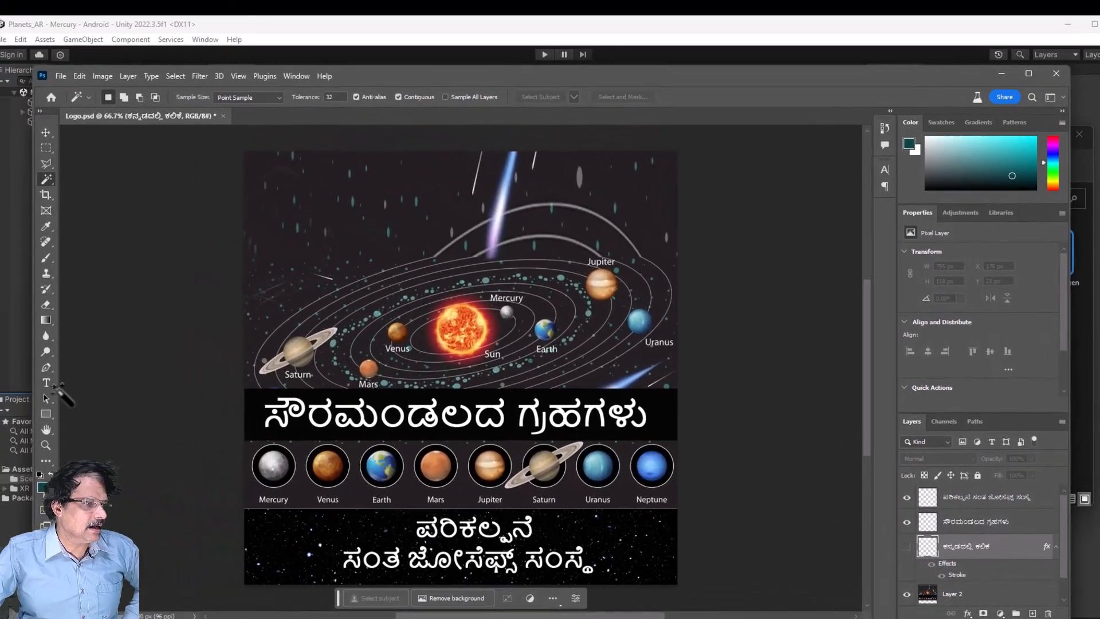
- Add the heading text "Learning Solar System" and move it to the top centre of the logo image
{"action": "left_click", "coordinate": [46, 382]}
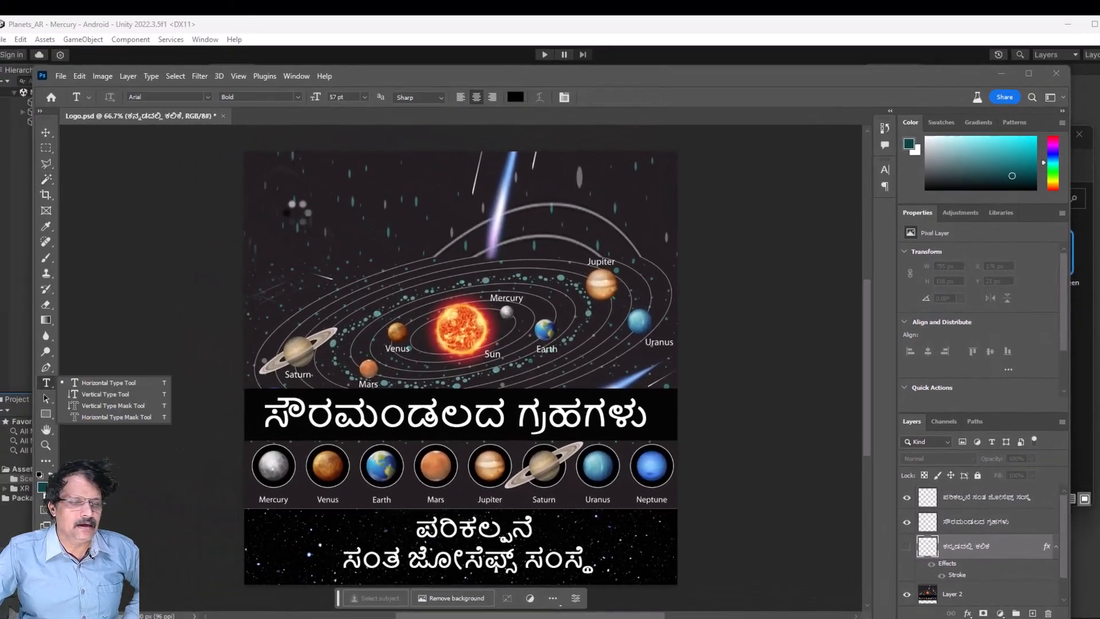
{"action": "left_click", "coordinate": [296, 210]}
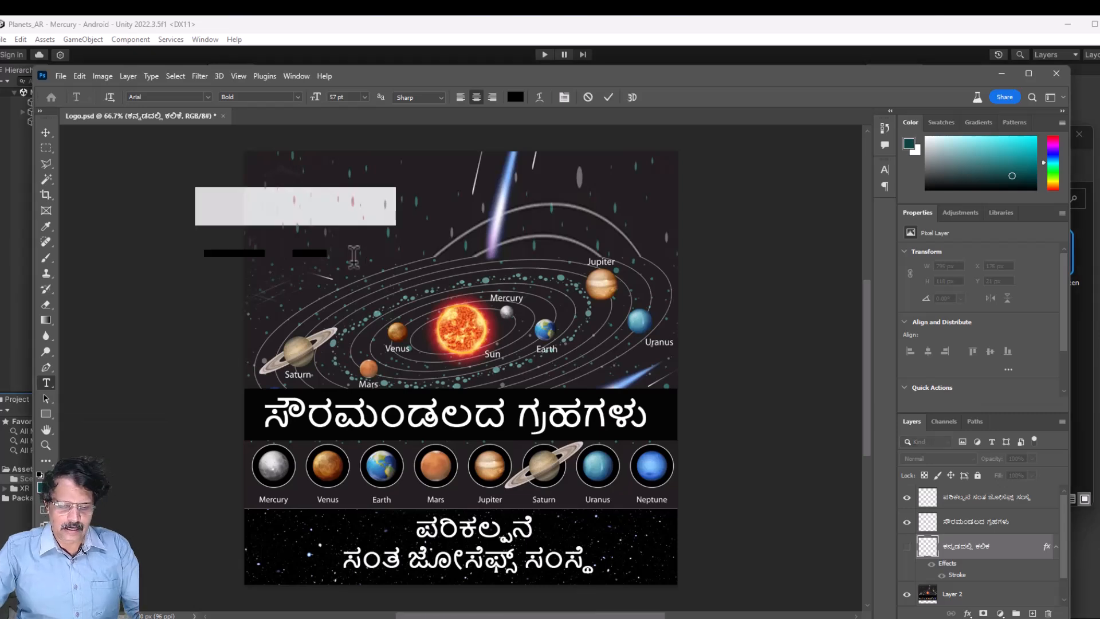
{"action": "type", "text": "Learning Solar Sy"}
{"action": "type", "text": "stem"}
{"action": "left_click", "coordinate": [46, 132]}
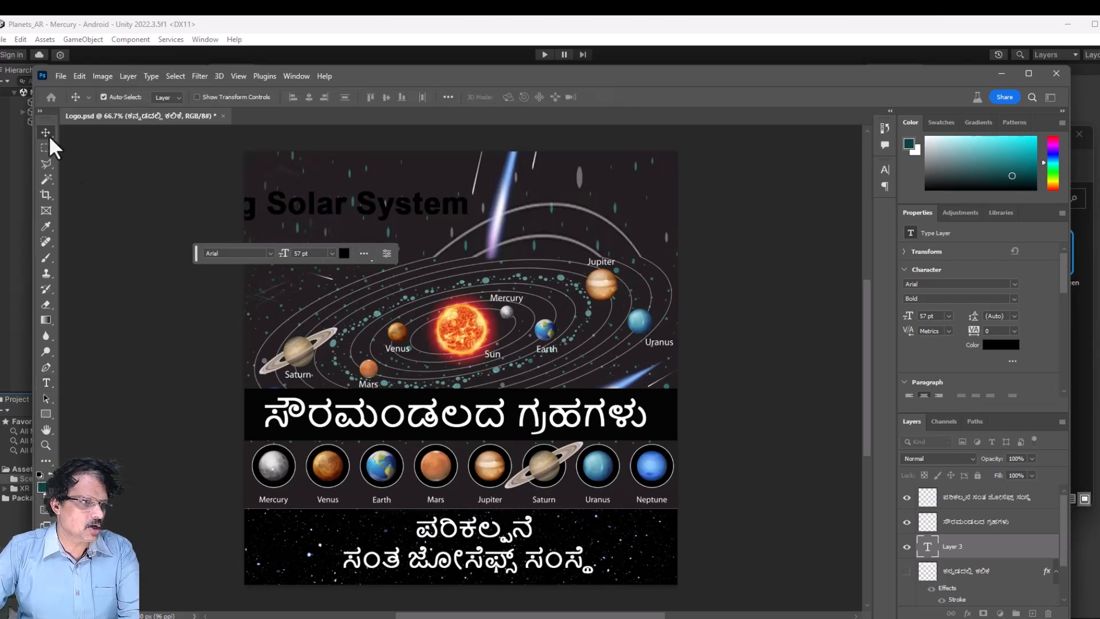
{"action": "left_click_drag", "start_coordinate": [389, 211], "coordinate": [546, 184]}
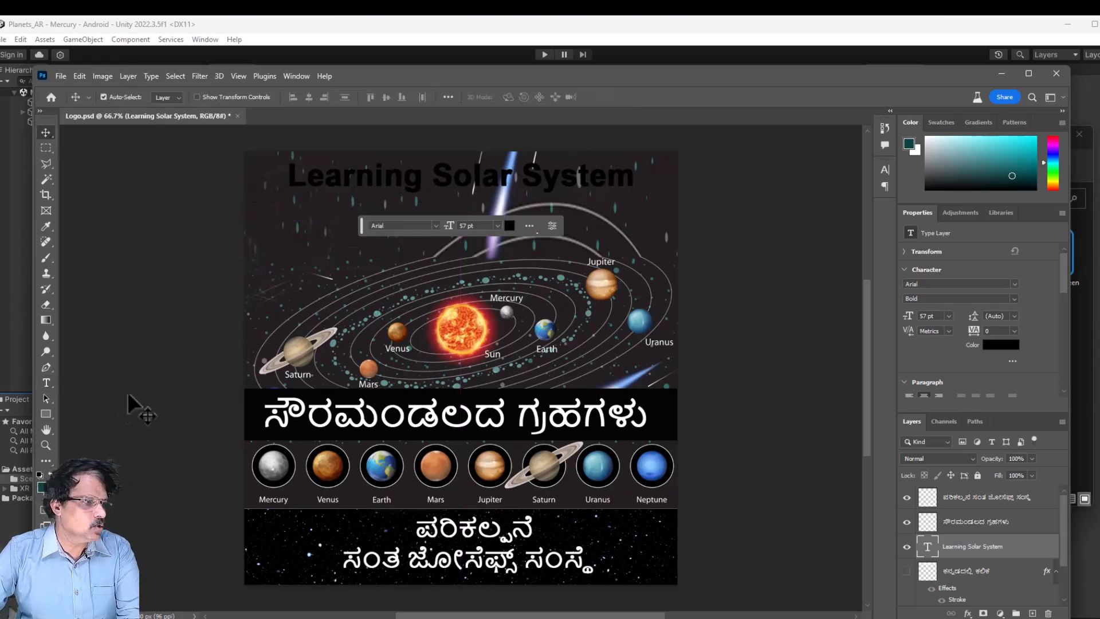
- Set the "Learning Solar System" text colour to white (ffffff) and nudge the heading slightly to the left
{"action": "left_click", "coordinate": [46, 382]}
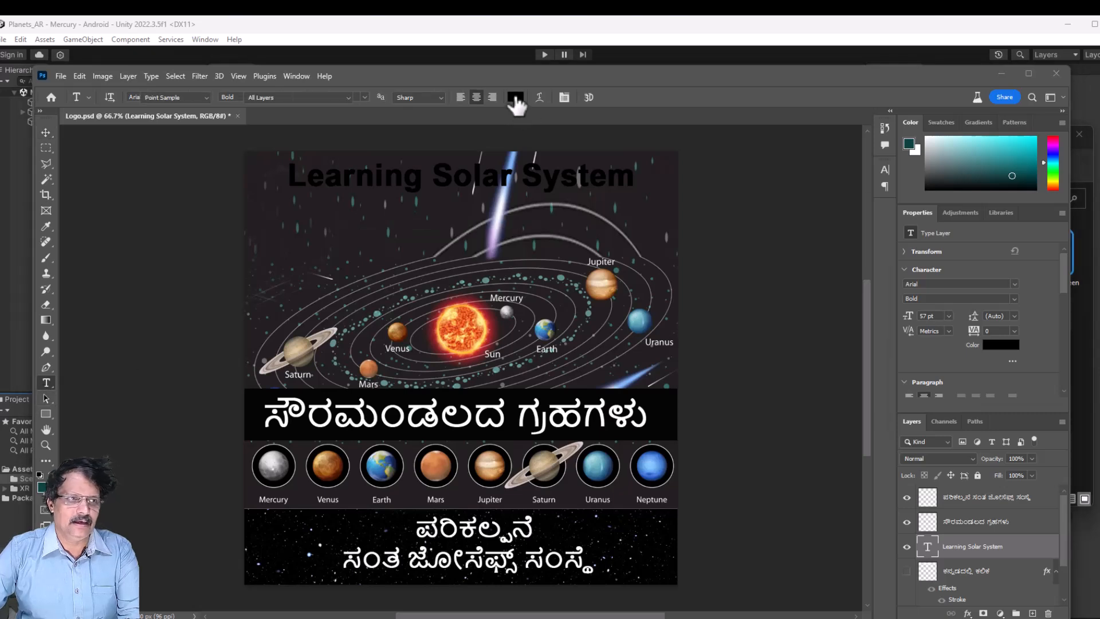
{"action": "left_click", "coordinate": [514, 97]}
{"action": "type", "text": "ffffff"}
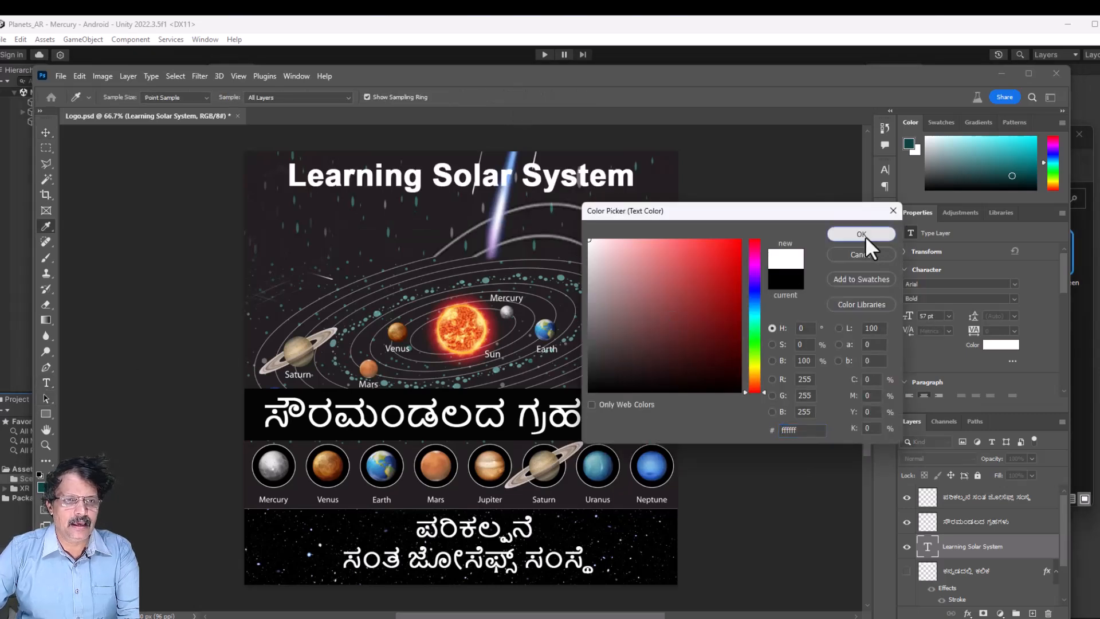
{"action": "left_click", "coordinate": [861, 234]}
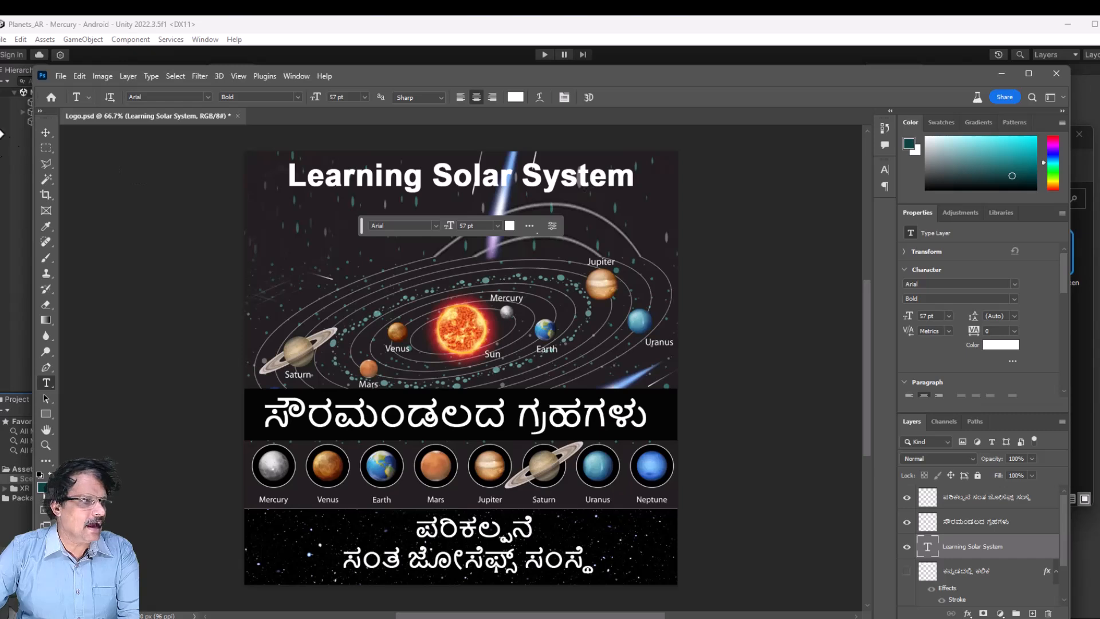
{"action": "left_click", "coordinate": [46, 132]}
{"action": "left_click_drag", "start_coordinate": [490, 190], "coordinate": [480, 179]}
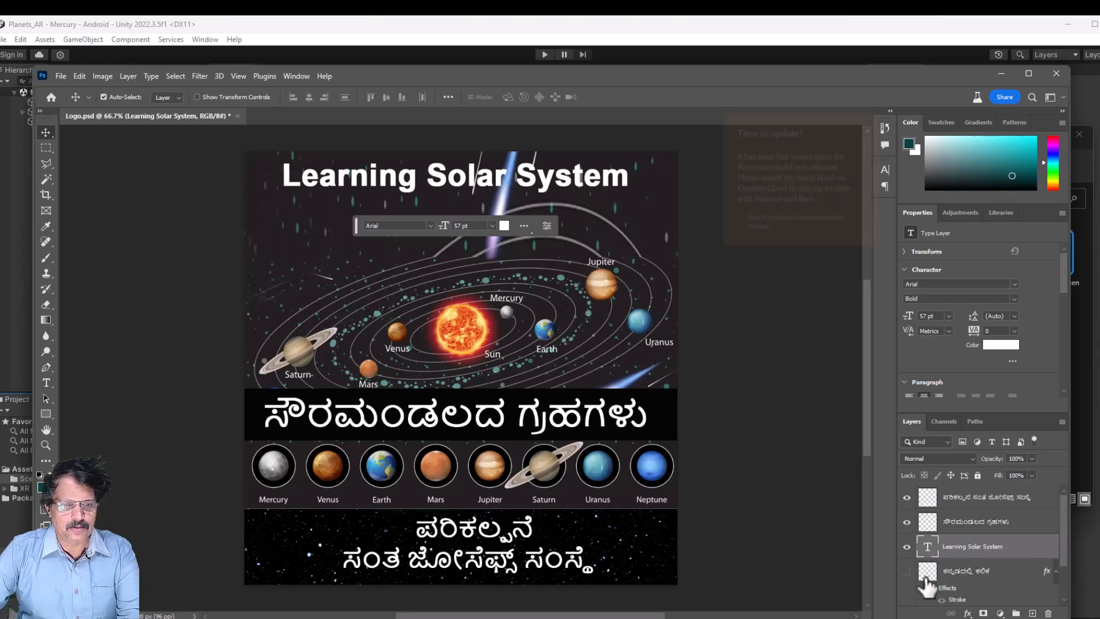
- Hide the Kannada credit layer at the bottom of the logo and start a text there reading "Concept by"
{"action": "left_click", "coordinate": [906, 498]}
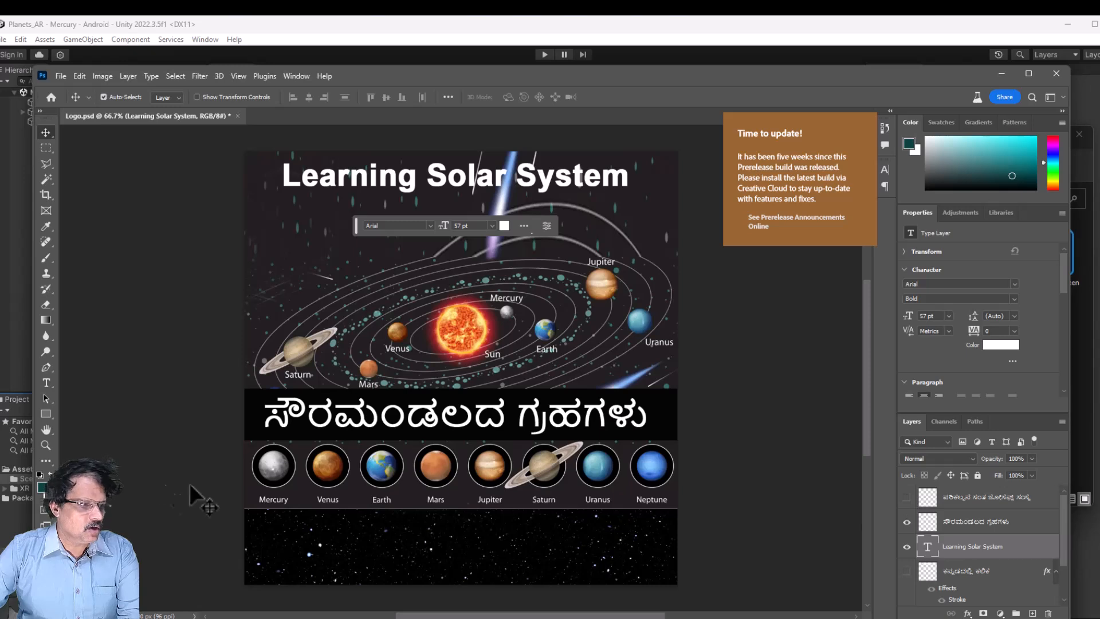
{"action": "left_click", "coordinate": [46, 382]}
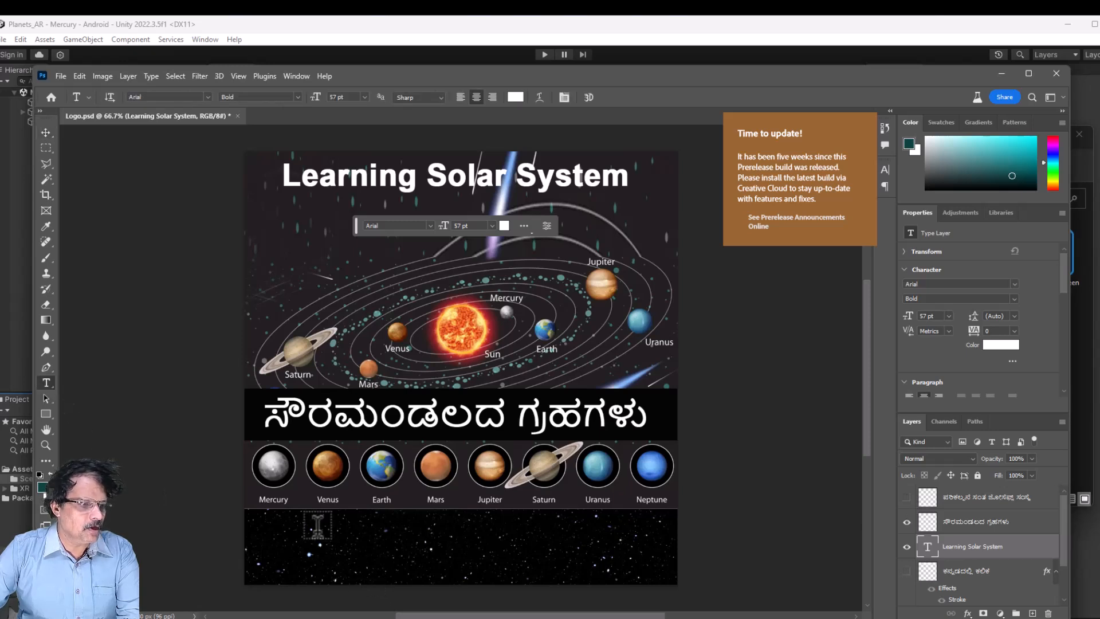
{"action": "left_click", "coordinate": [357, 554]}
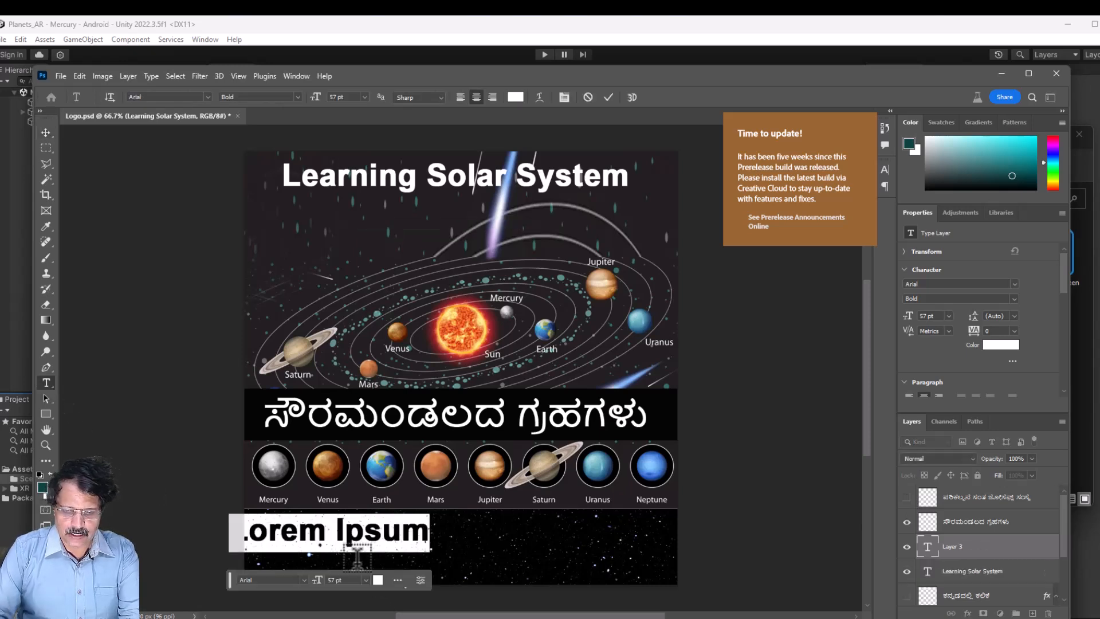
{"action": "type", "text": "Conmc"}
{"action": "key", "text": "BackSpace"}
{"action": "key", "text": "BackSpace"}
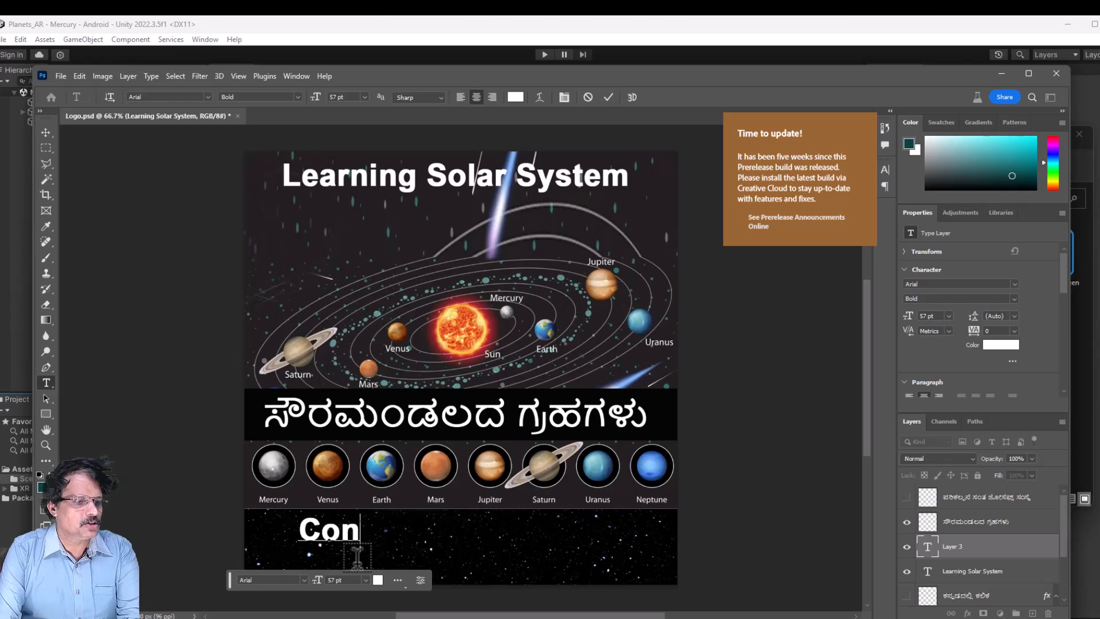
{"action": "type", "text": "cep[t by"}
{"action": "key", "text": "BackSpace"}
{"action": "key", "text": "BackSpace"}
{"action": "key", "text": "BackSpace"}
{"action": "key", "text": "BackSpace"}
{"action": "key", "text": "BackSpace"}
{"action": "type", "text": "t"}
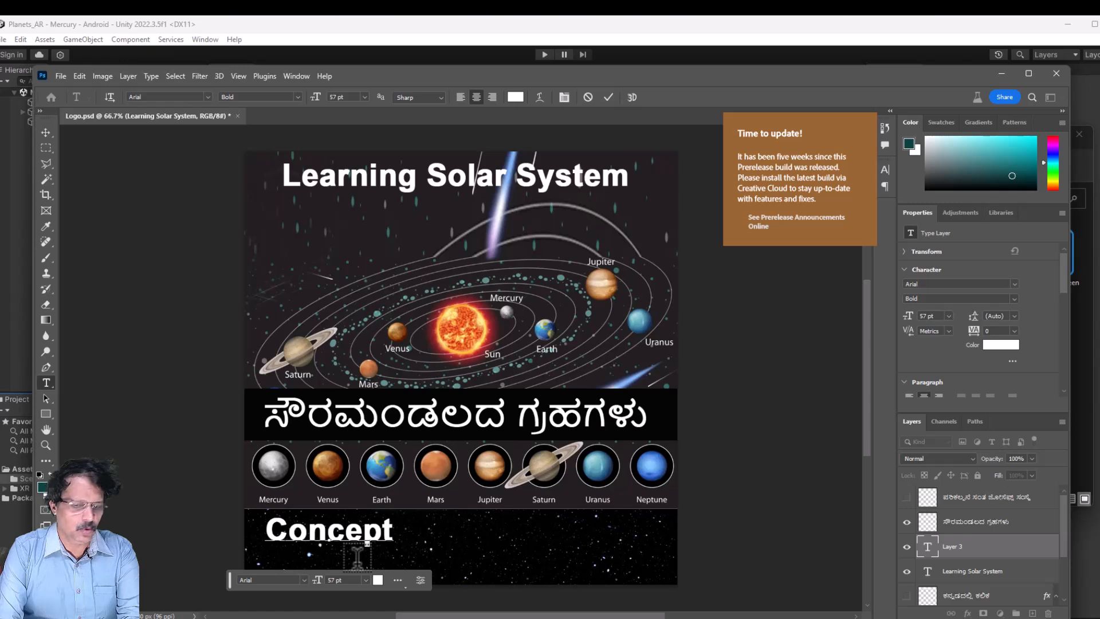
{"action": "type", "text": " by"}
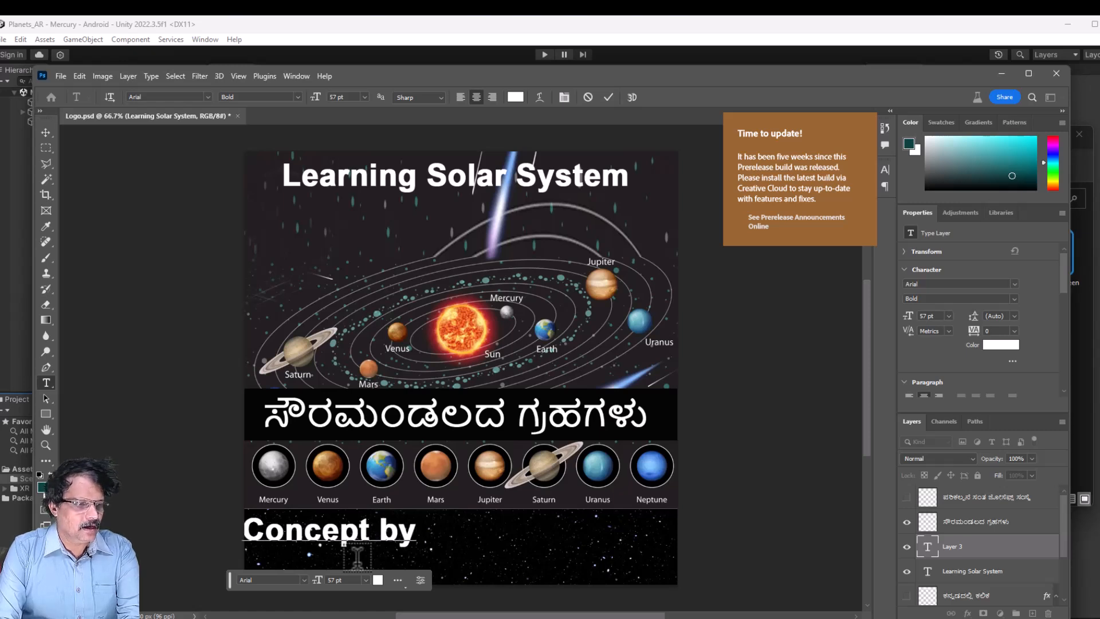
- Add the creator's name as a second line of the credit text and move the text to the centre of the starry bottom band
{"action": "key", "text": "Return"}
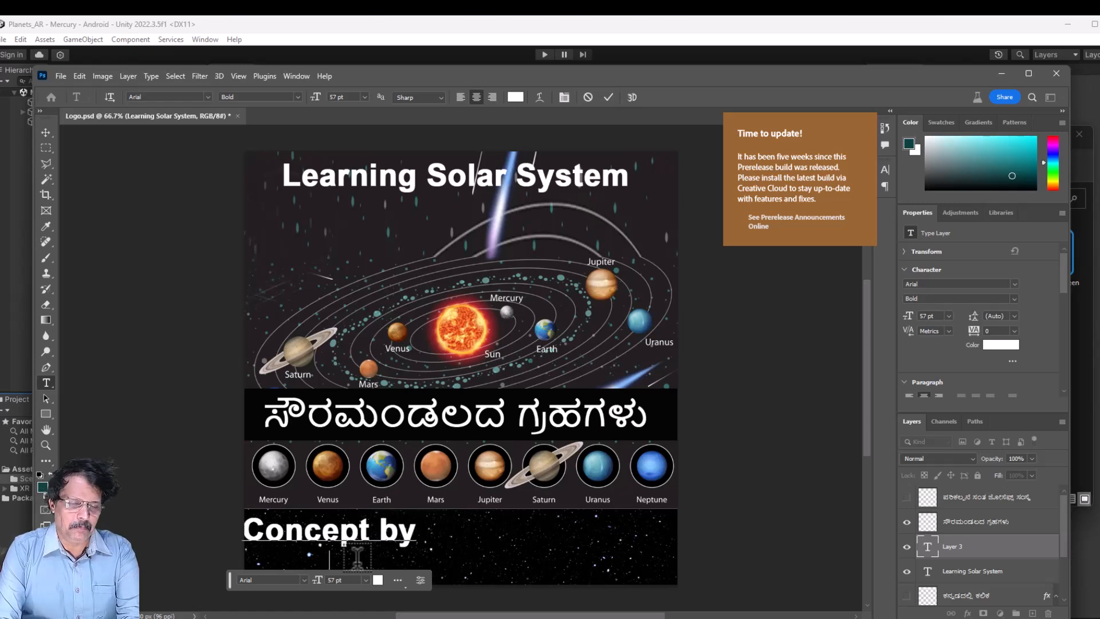
{"action": "type", "text": "Sathvick"}
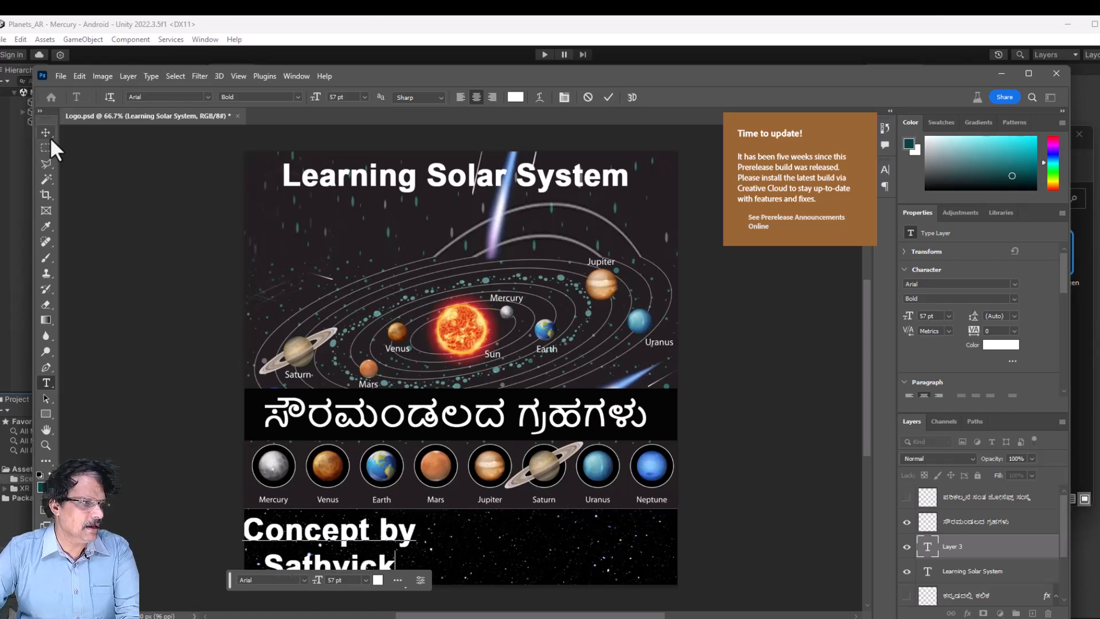
{"action": "left_click", "coordinate": [45, 132]}
{"action": "left_click_drag", "start_coordinate": [335, 536], "coordinate": [522, 537]}
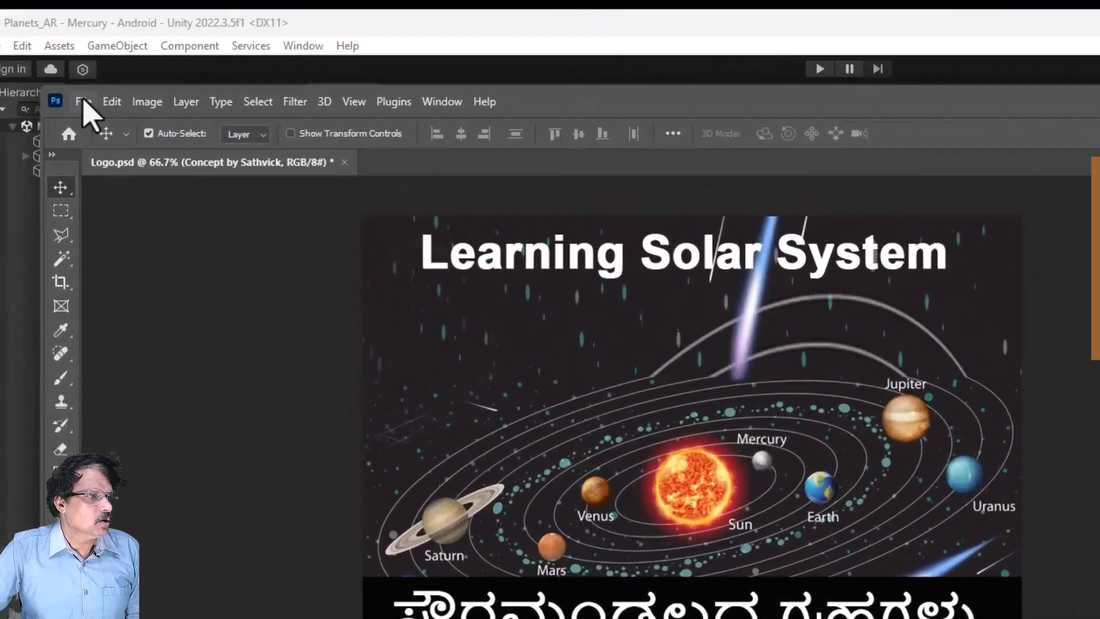
- Set up a Save for Web PNG-24 export of Logo.png into the UI Textures folder of planet_AR_resources, and cancel the export
{"action": "left_click", "coordinate": [61, 76]}
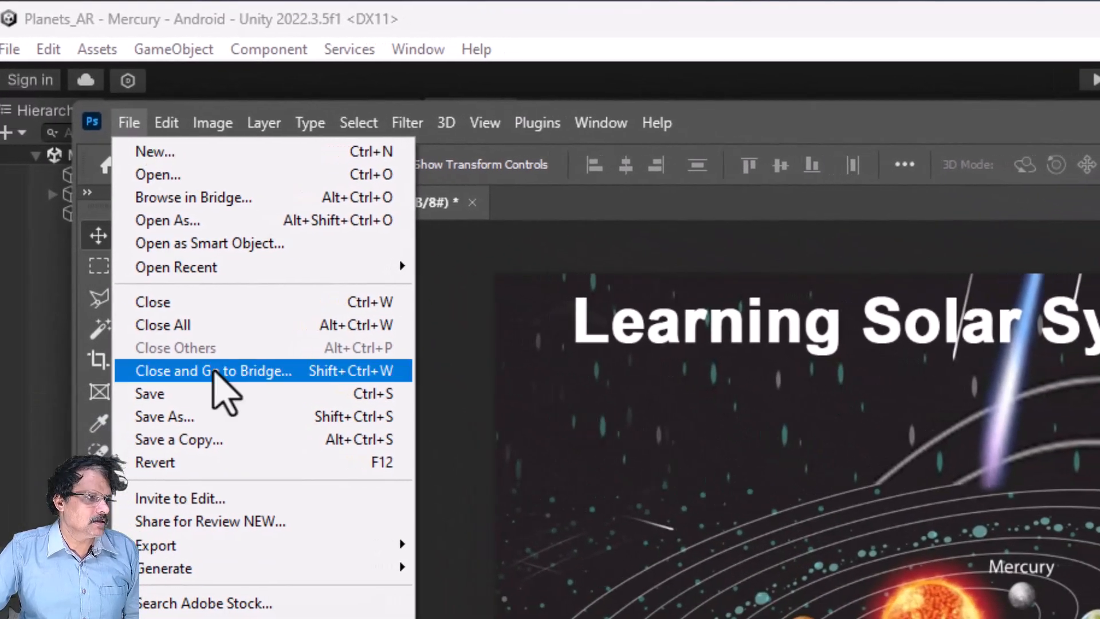
{"action": "mouse_move", "coordinate": [267, 545]}
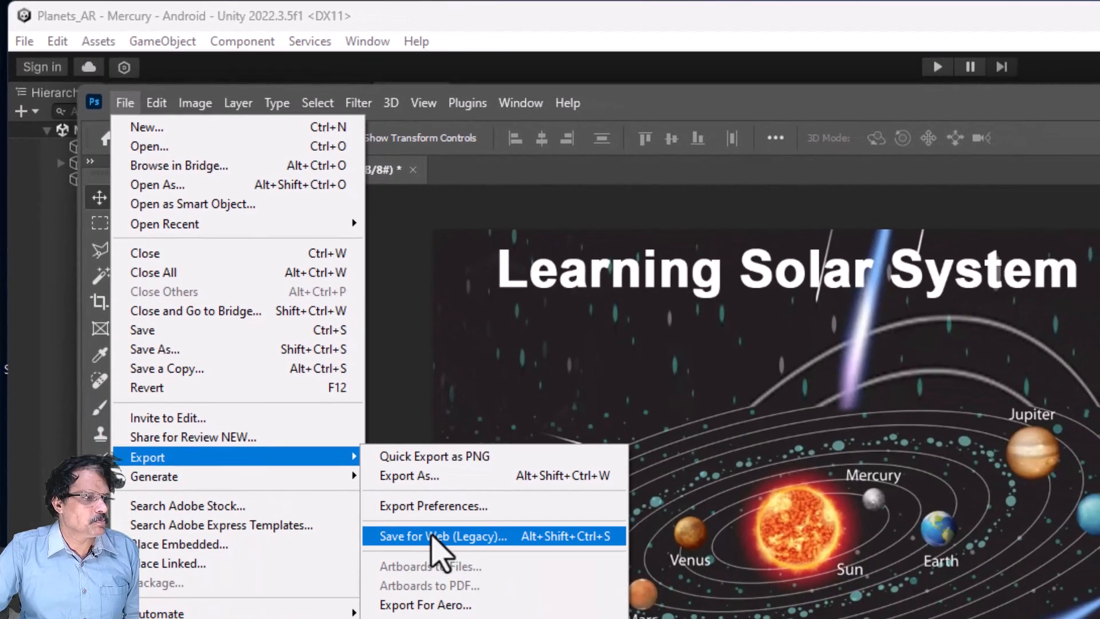
{"action": "left_click", "coordinate": [432, 536]}
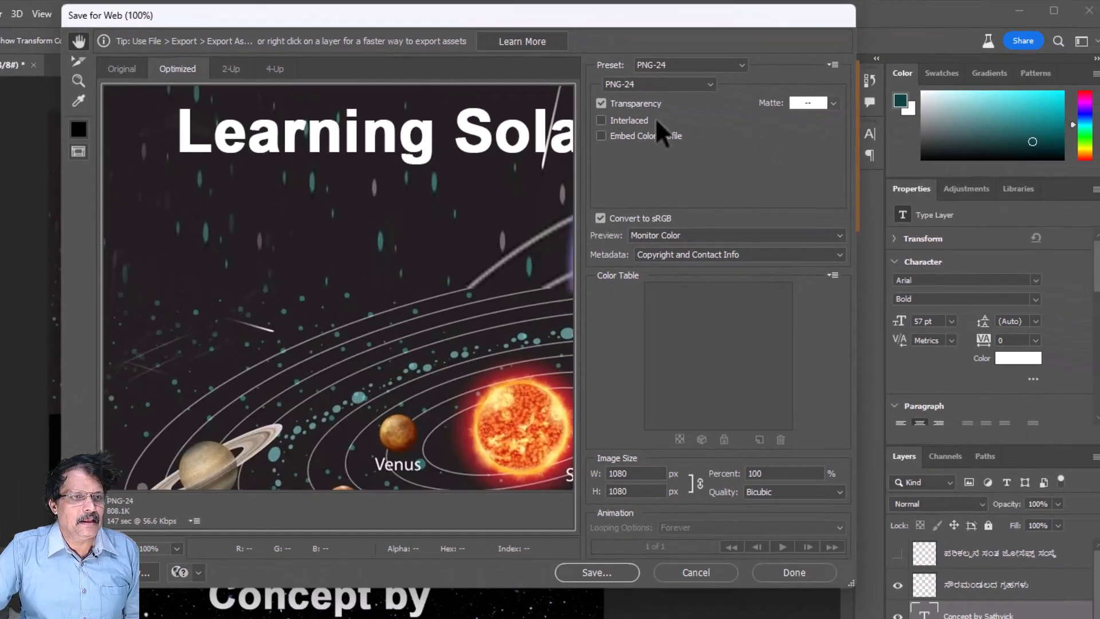
{"action": "left_click", "coordinate": [581, 577]}
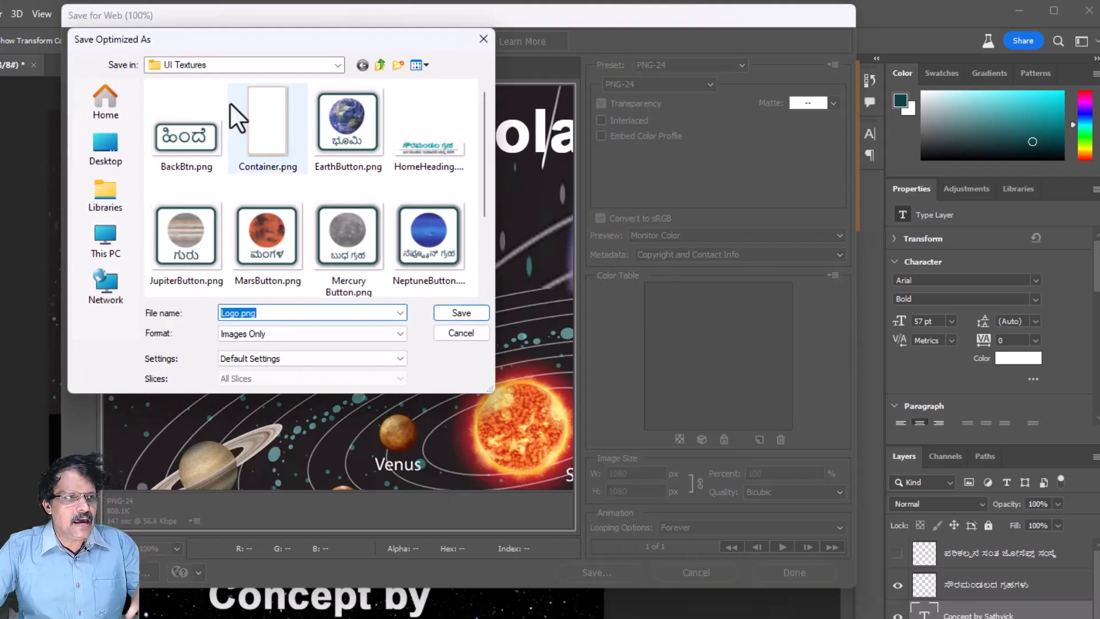
{"action": "left_click", "coordinate": [236, 65]}
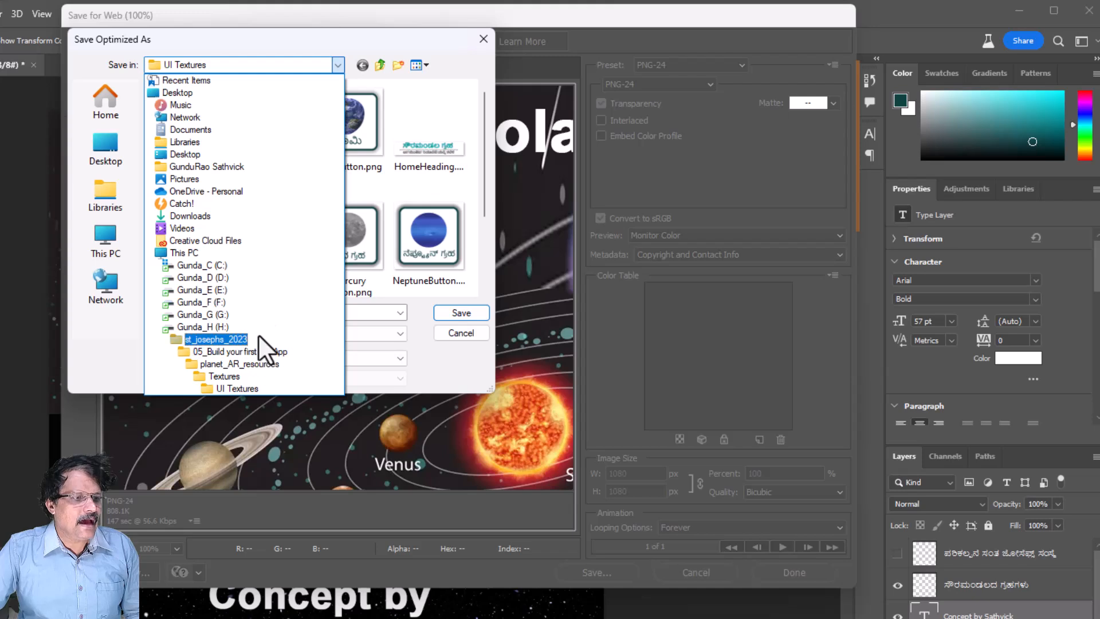
{"action": "left_click", "coordinate": [256, 350]}
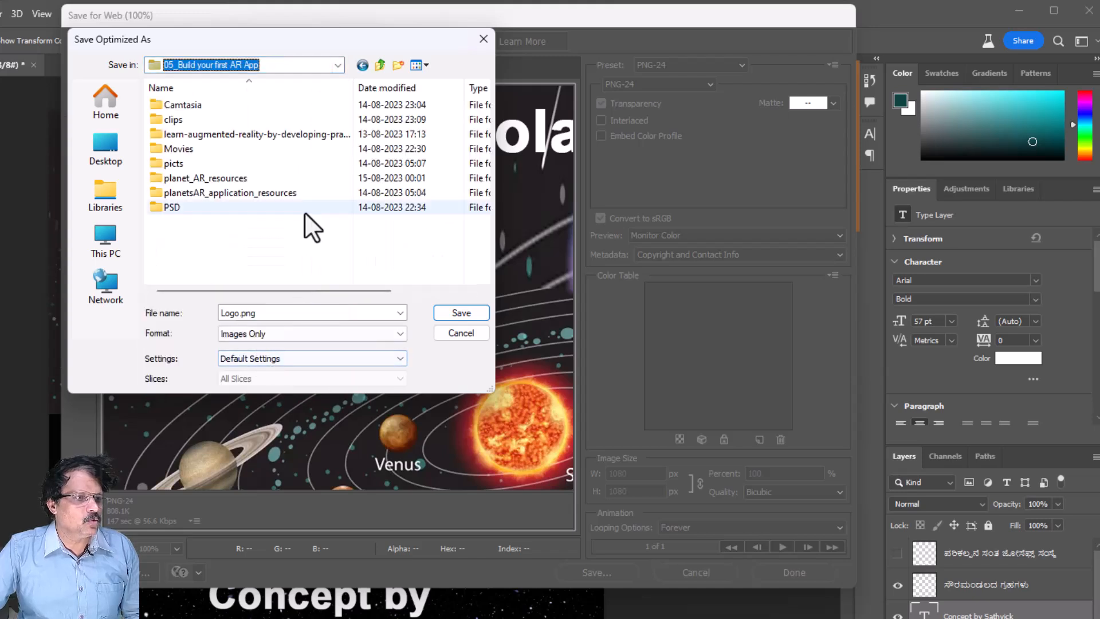
{"action": "double_click", "coordinate": [235, 178]}
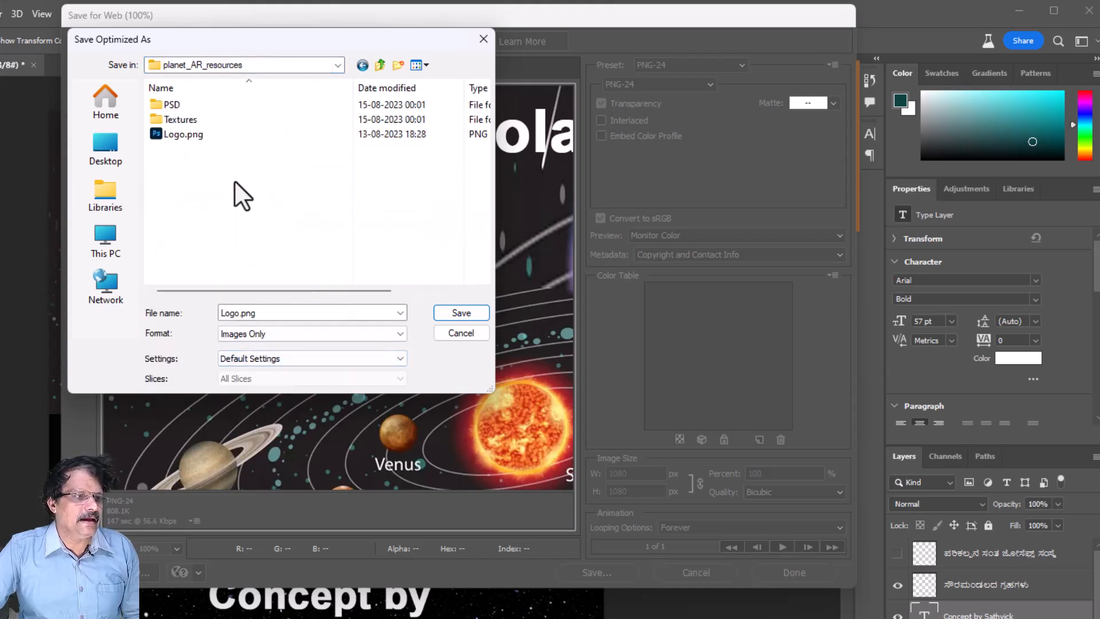
{"action": "double_click", "coordinate": [217, 121]}
{"action": "double_click", "coordinate": [211, 120]}
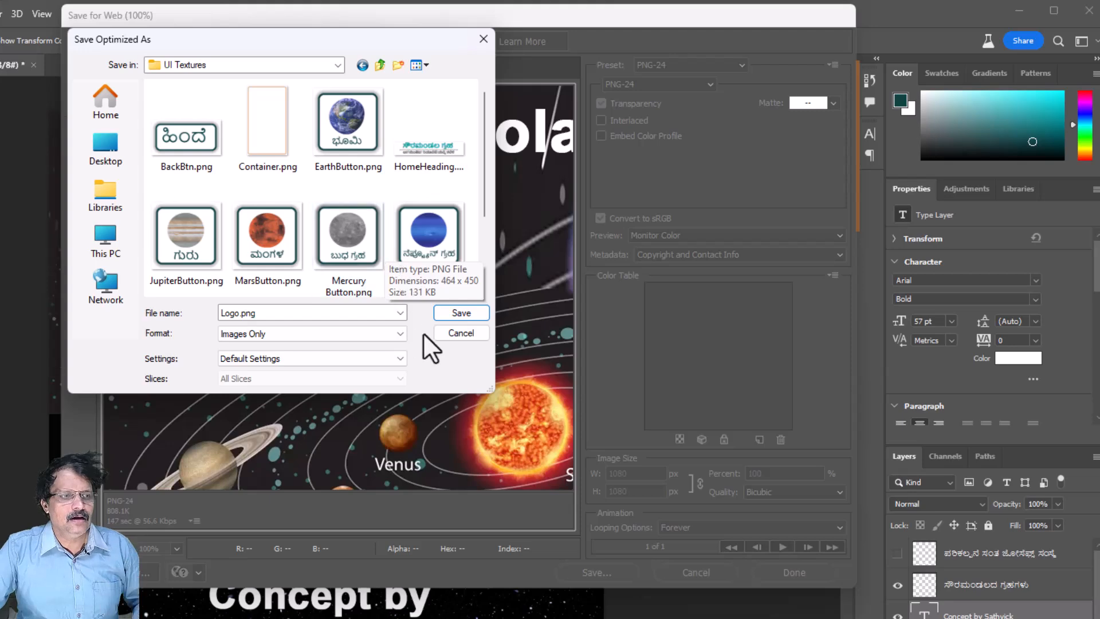
{"action": "left_click", "coordinate": [453, 333]}
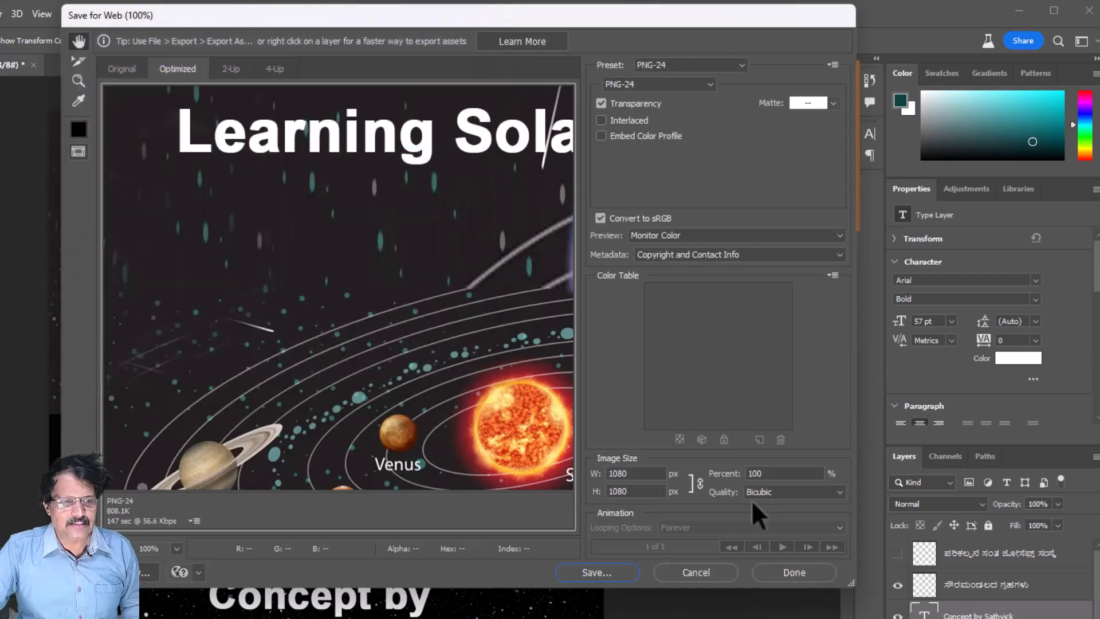
{"action": "left_click", "coordinate": [694, 569]}
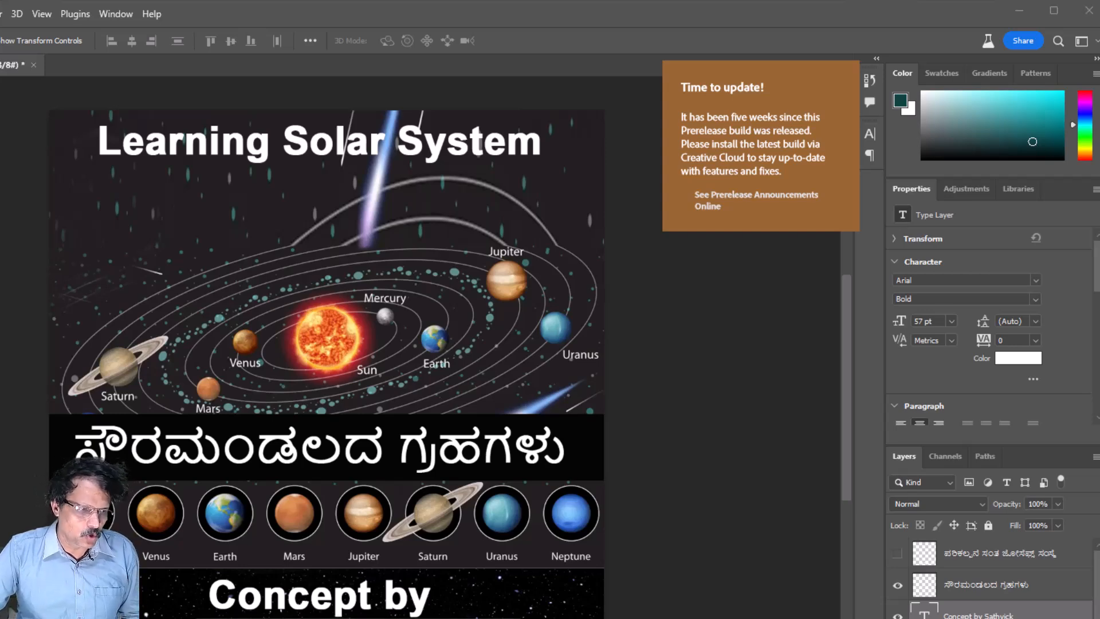
- Switch to File Explorer, view the images in the UI Textures folder of planet_AR_resources, and return to the Textures folder
{"action": "key", "text": "alt+Tab"}
{"action": "left_click", "coordinate": [558, 166]}
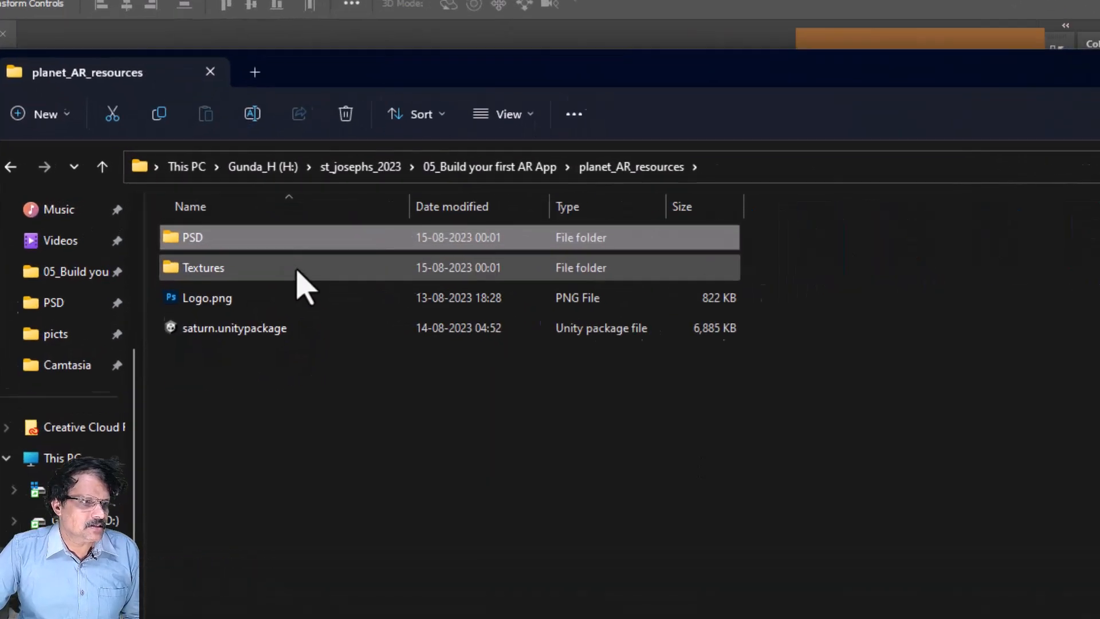
{"action": "double_click", "coordinate": [290, 265]}
{"action": "double_click", "coordinate": [289, 343]}
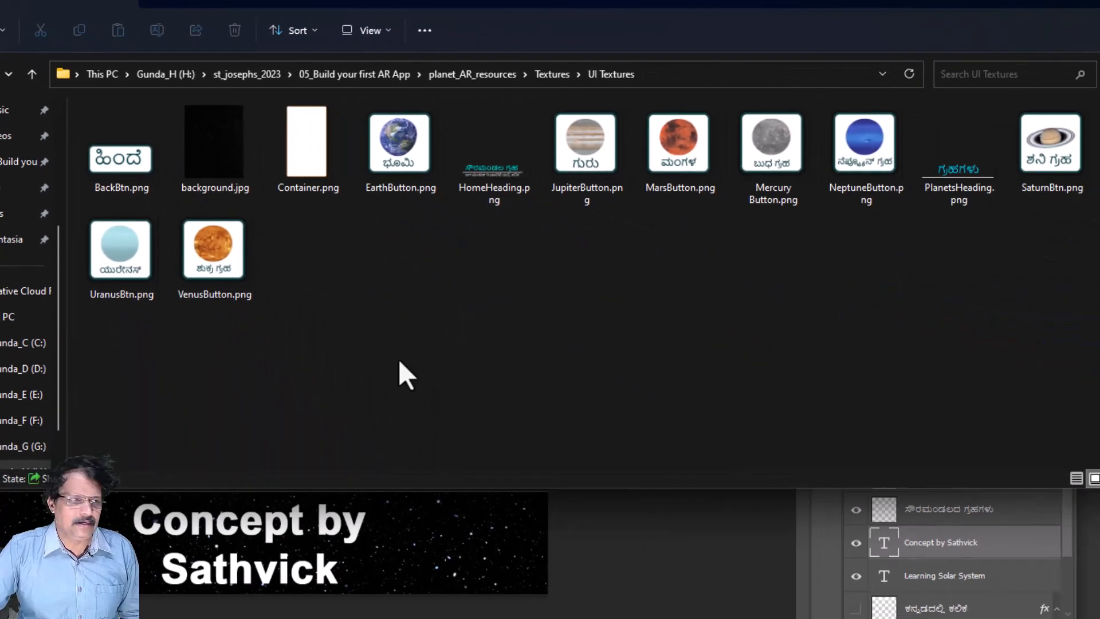
{"action": "left_click", "coordinate": [550, 75]}
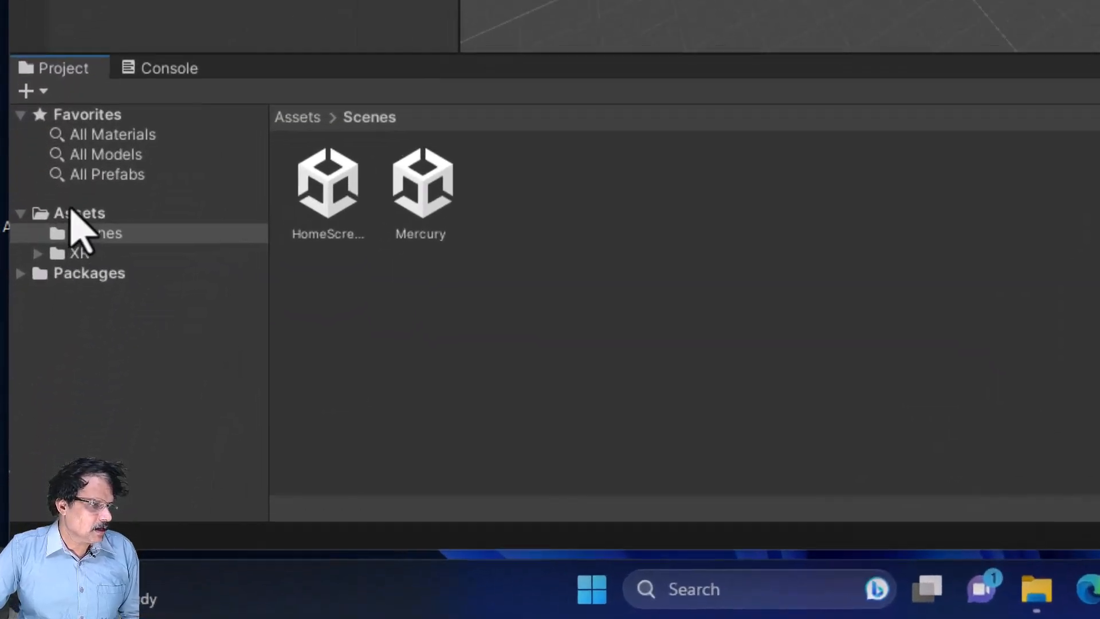
- Import the Planet Textures and UI Textures folders from File Explorer into the Assets root of the Unity project
{"action": "left_click", "coordinate": [33, 432]}
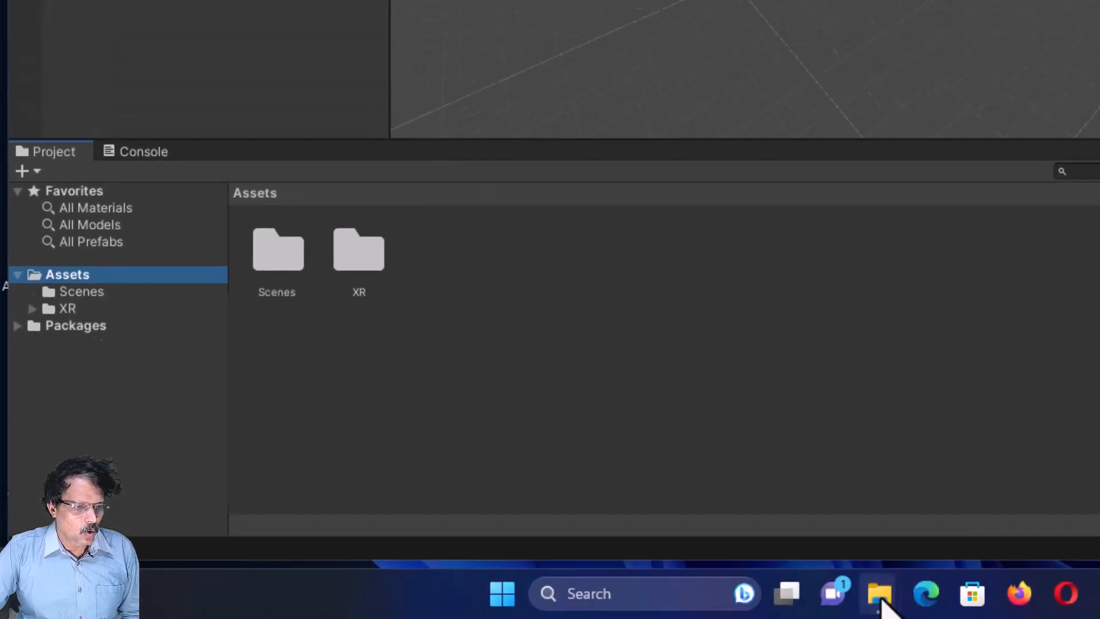
{"action": "mouse_move", "coordinate": [1069, 588]}
{"action": "left_click", "coordinate": [420, 562]}
{"action": "left_click_drag", "start_coordinate": [461, 211], "coordinate": [678, 201]}
{"action": "left_click", "coordinate": [638, 369]}
{"action": "left_click_drag", "start_coordinate": [638, 369], "coordinate": [387, 455]}
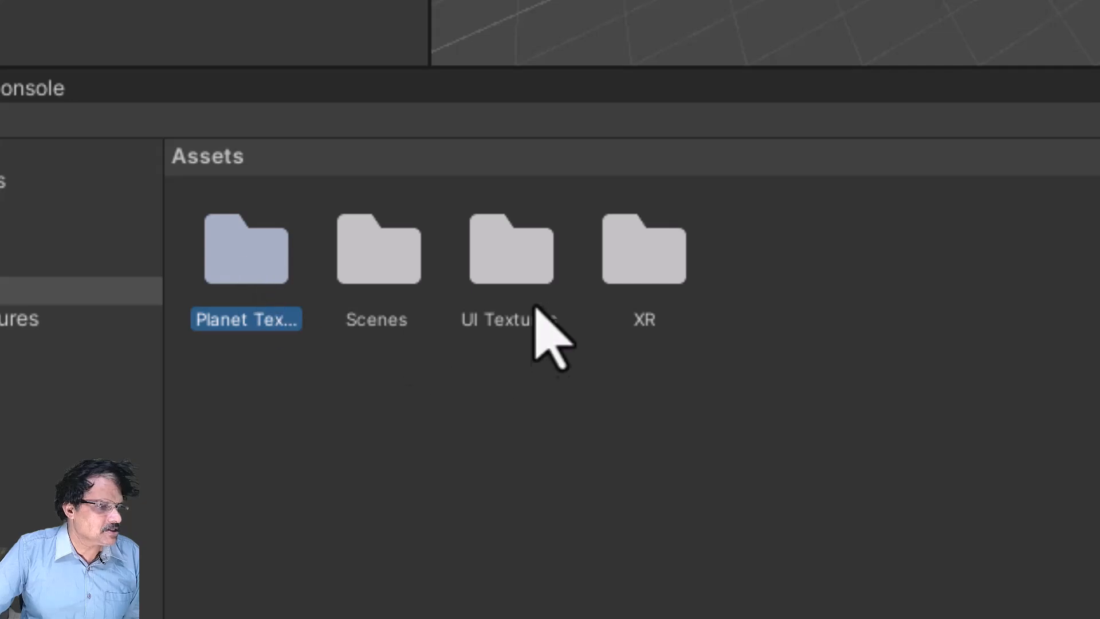
- Examine the imported images in the Planet Textures and UI Textures asset folders, ending inside UI Textures
{"action": "left_click", "coordinate": [523, 265]}
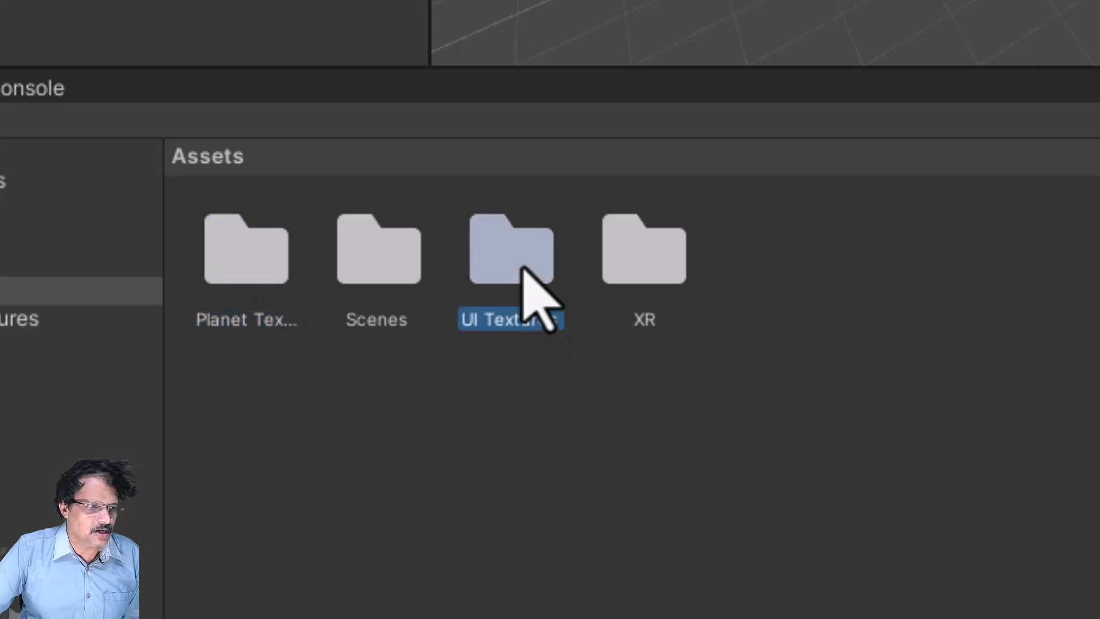
{"action": "double_click", "coordinate": [238, 257]}
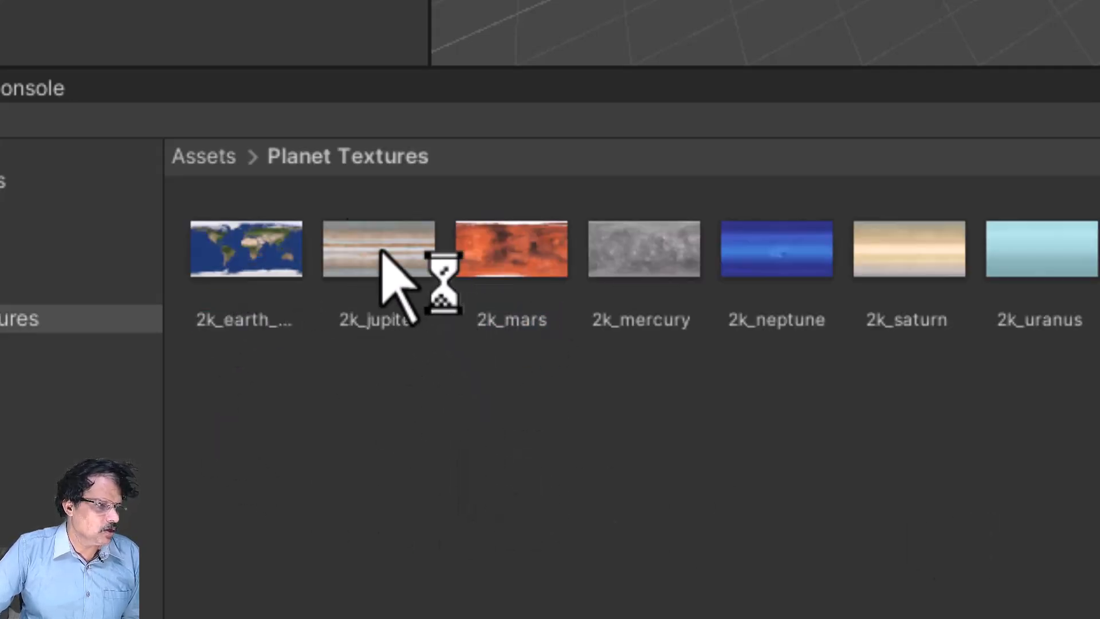
{"action": "left_click", "coordinate": [207, 156]}
{"action": "double_click", "coordinate": [502, 256]}
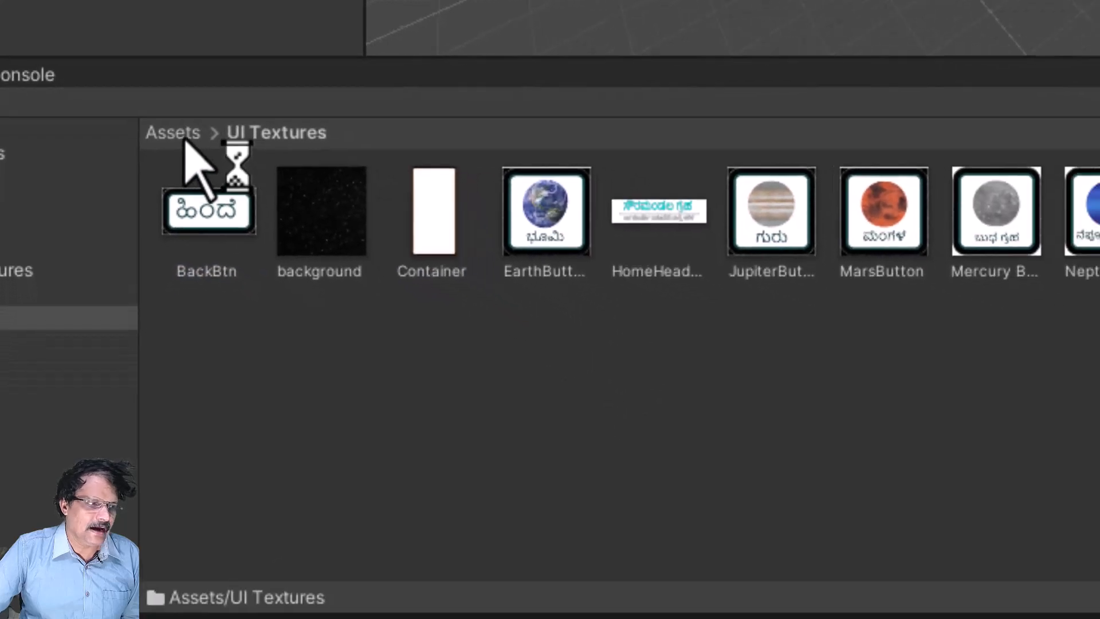
{"action": "left_click", "coordinate": [200, 154]}
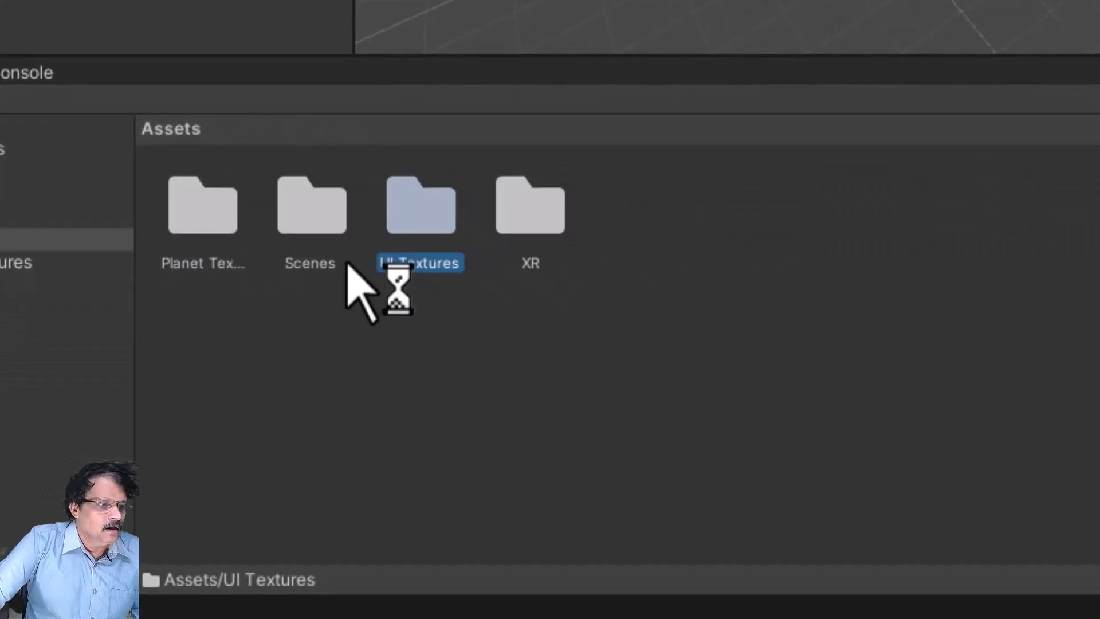
{"action": "double_click", "coordinate": [413, 216]}
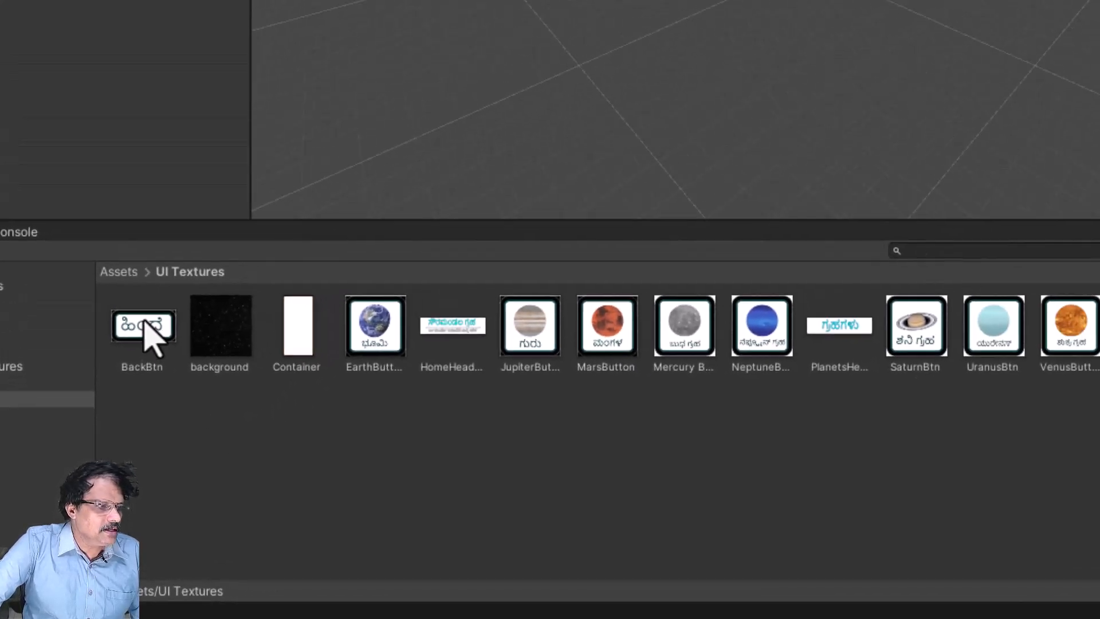
- Change the texture type of all 13 images in UI Textures to Sprite (2D and UI) and save the import settings
{"action": "left_click", "coordinate": [203, 201]}
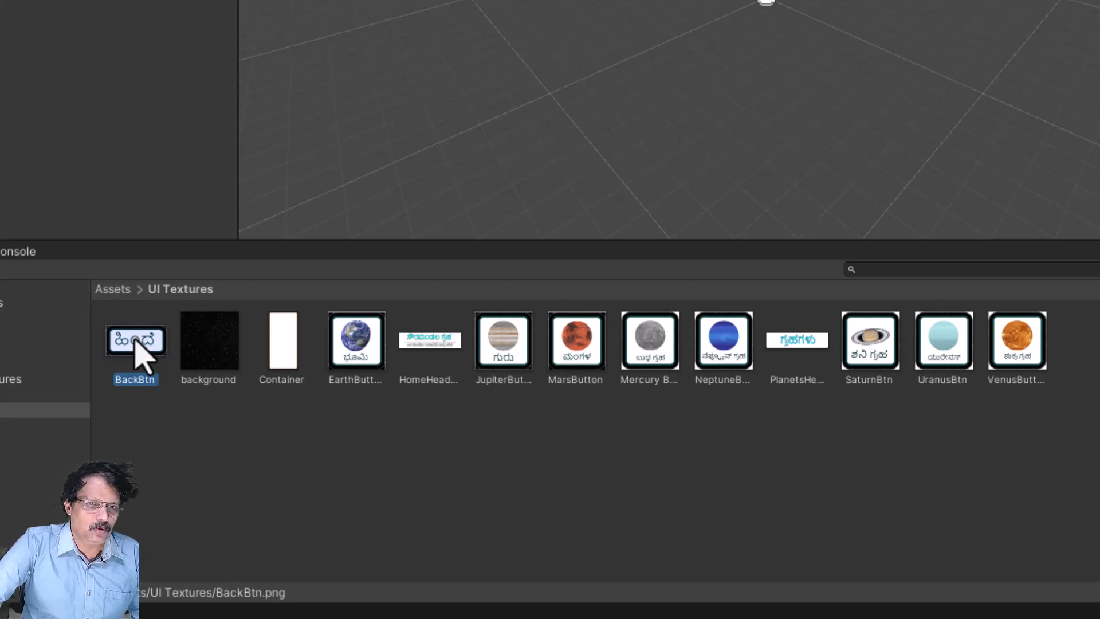
{"action": "left_click", "coordinate": [1040, 444]}
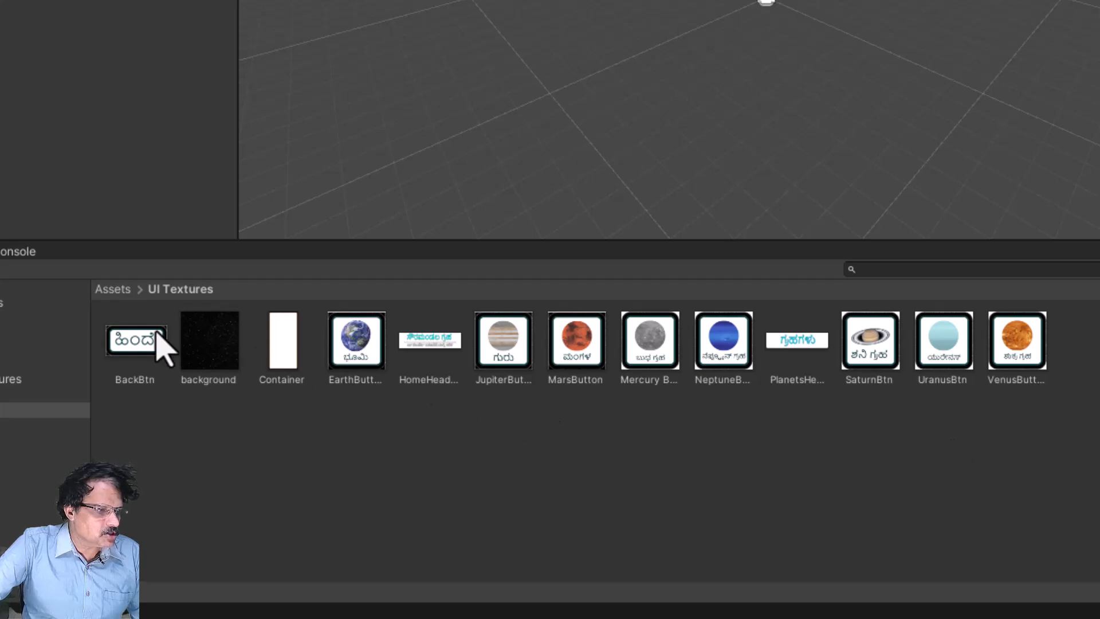
{"action": "left_click", "coordinate": [143, 363]}
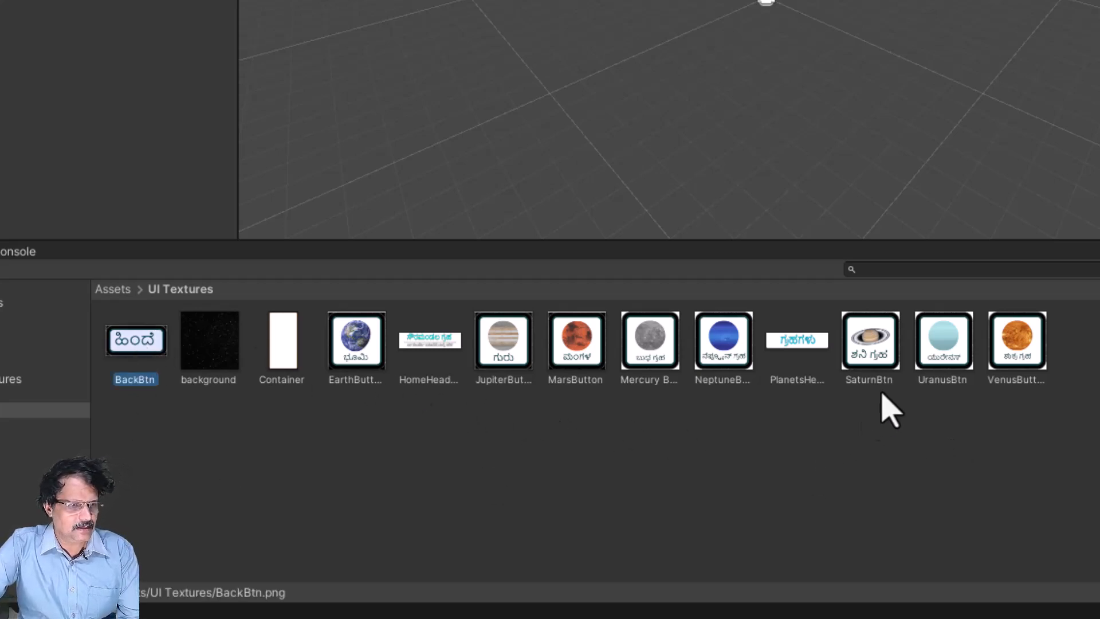
{"action": "left_click", "coordinate": [1015, 352], "text": "shift"}
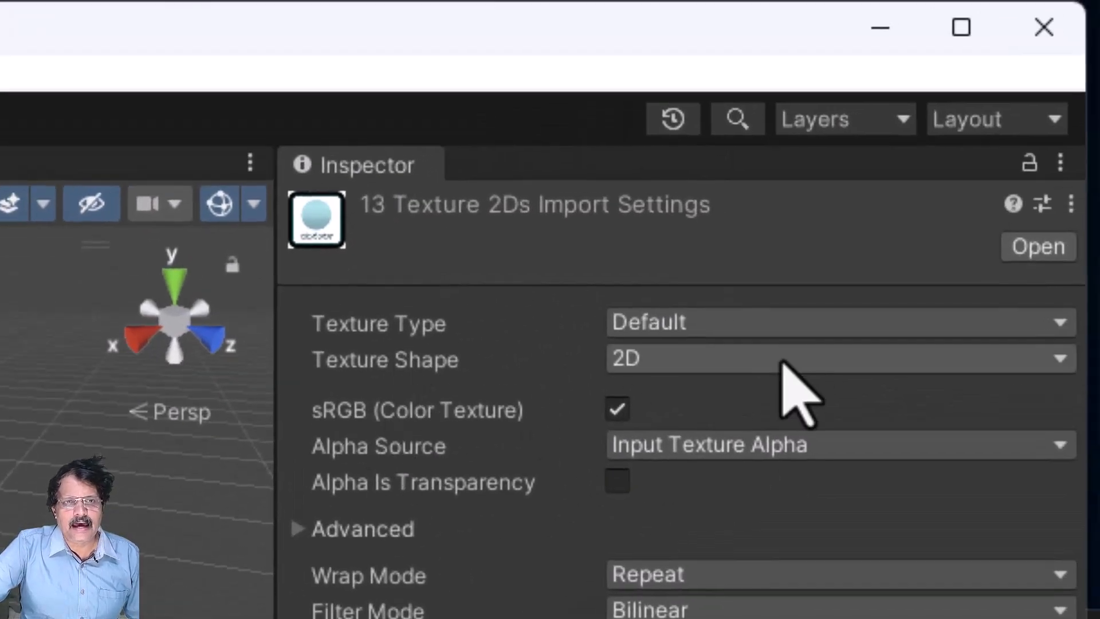
{"action": "left_click", "coordinate": [783, 330]}
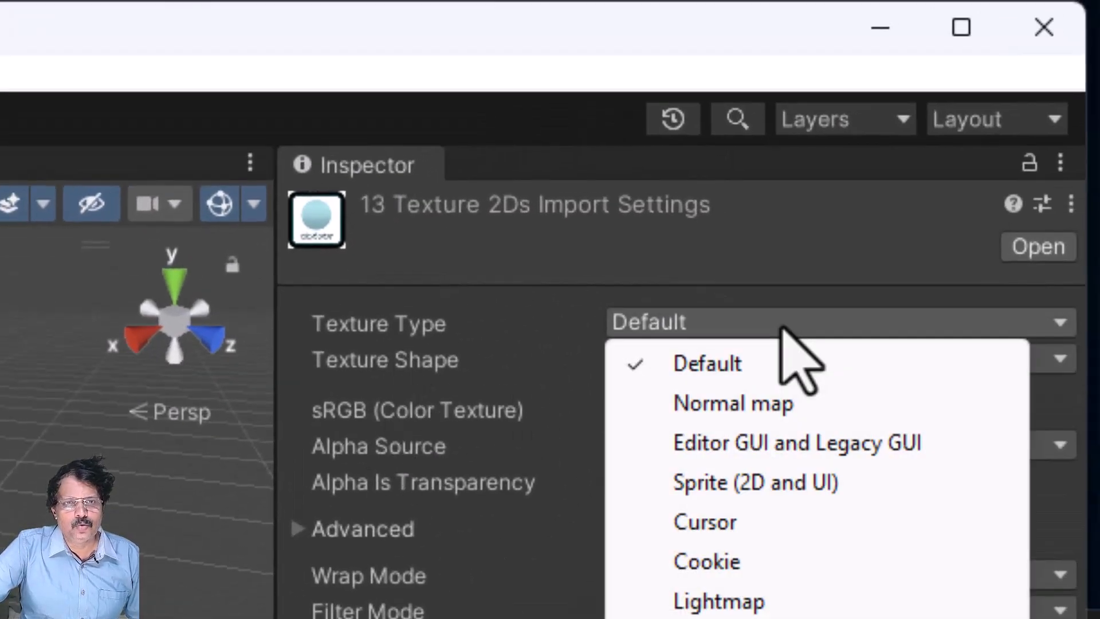
{"action": "left_click", "coordinate": [751, 483]}
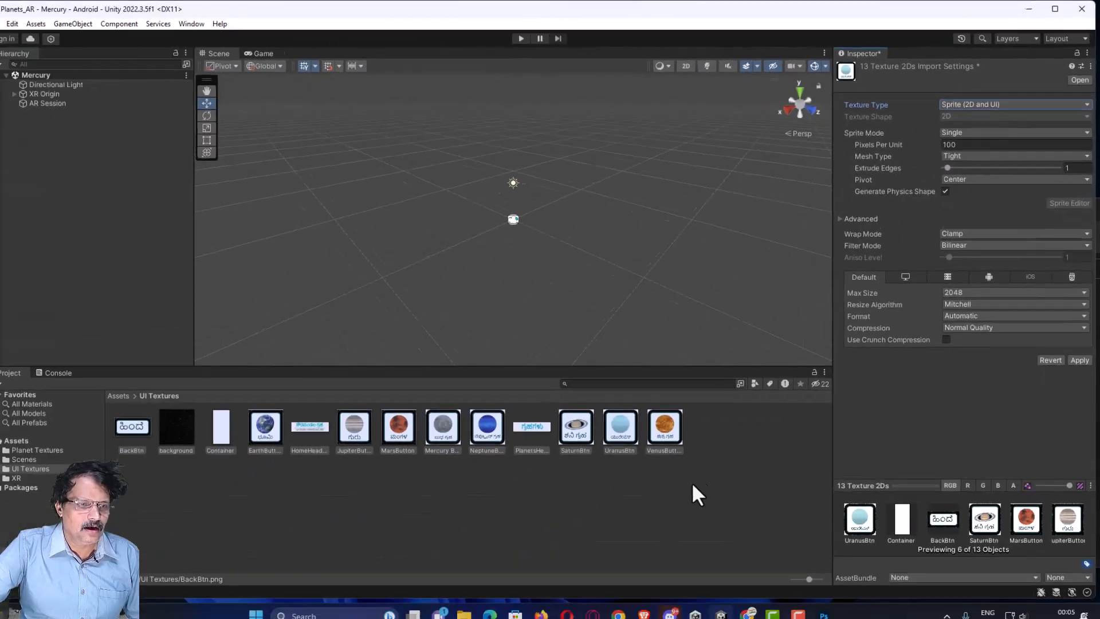
{"action": "left_click", "coordinate": [698, 474]}
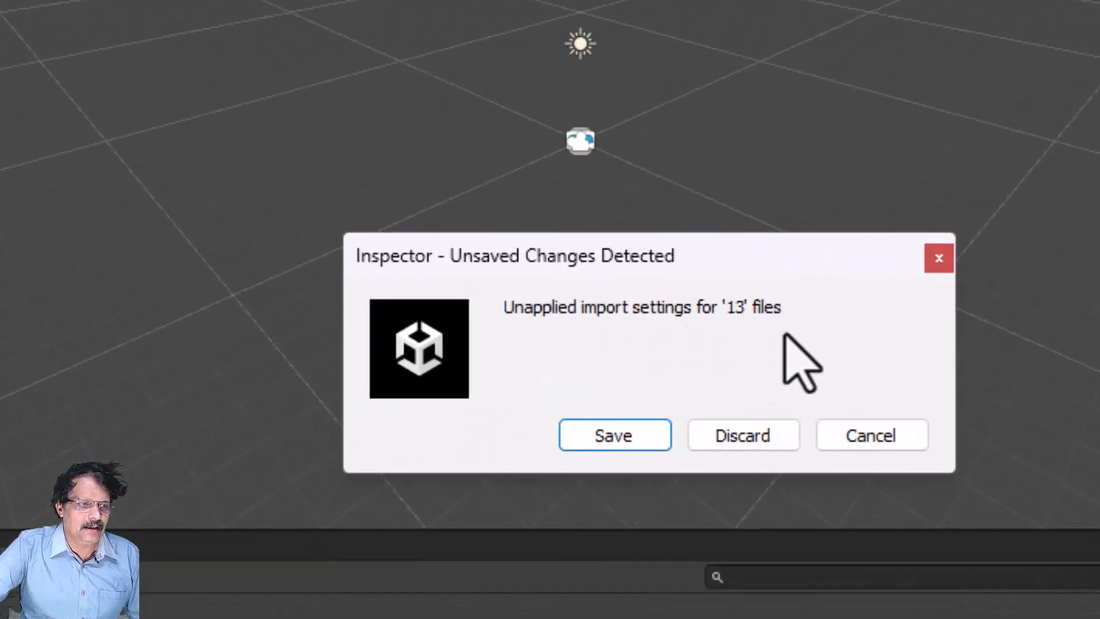
{"action": "left_click", "coordinate": [619, 442]}
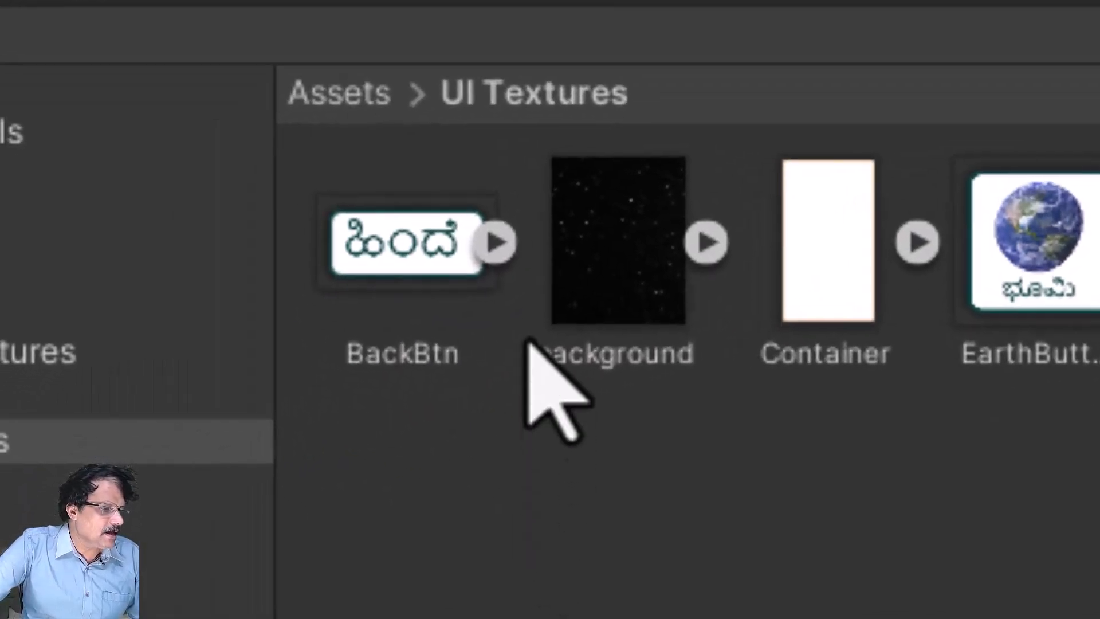
- Inspect the sprite sub-assets of BackBtn, background and Container in the UI Textures folder
{"action": "left_click", "coordinate": [494, 247]}
{"action": "left_click", "coordinate": [496, 245]}
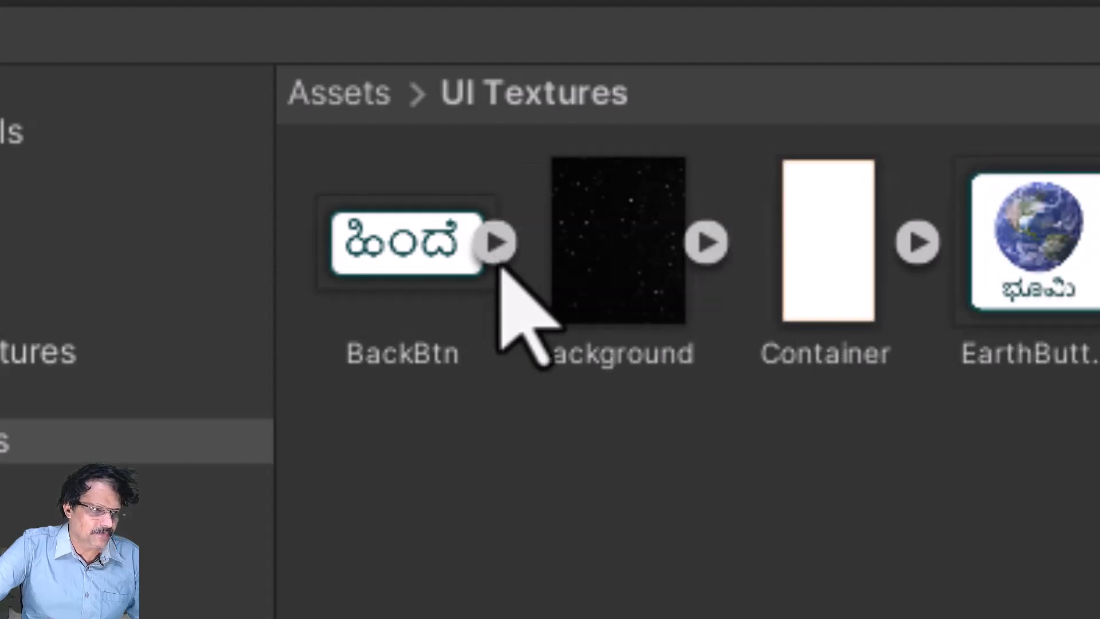
{"action": "left_click", "coordinate": [709, 240]}
{"action": "left_click", "coordinate": [709, 241]}
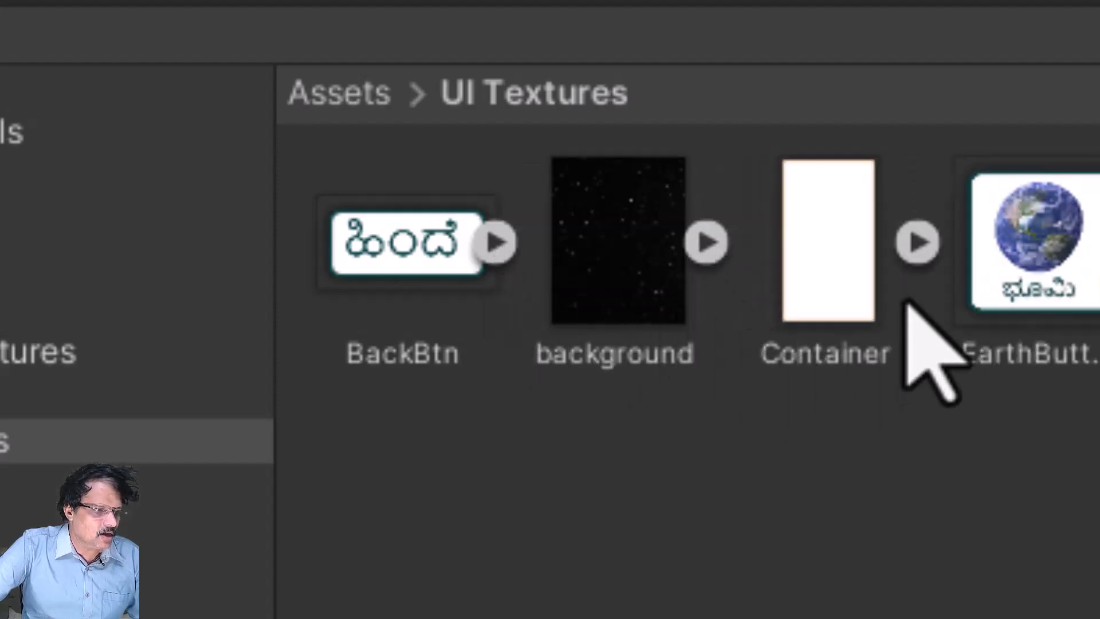
{"action": "left_click", "coordinate": [916, 243]}
{"action": "left_click", "coordinate": [915, 241]}
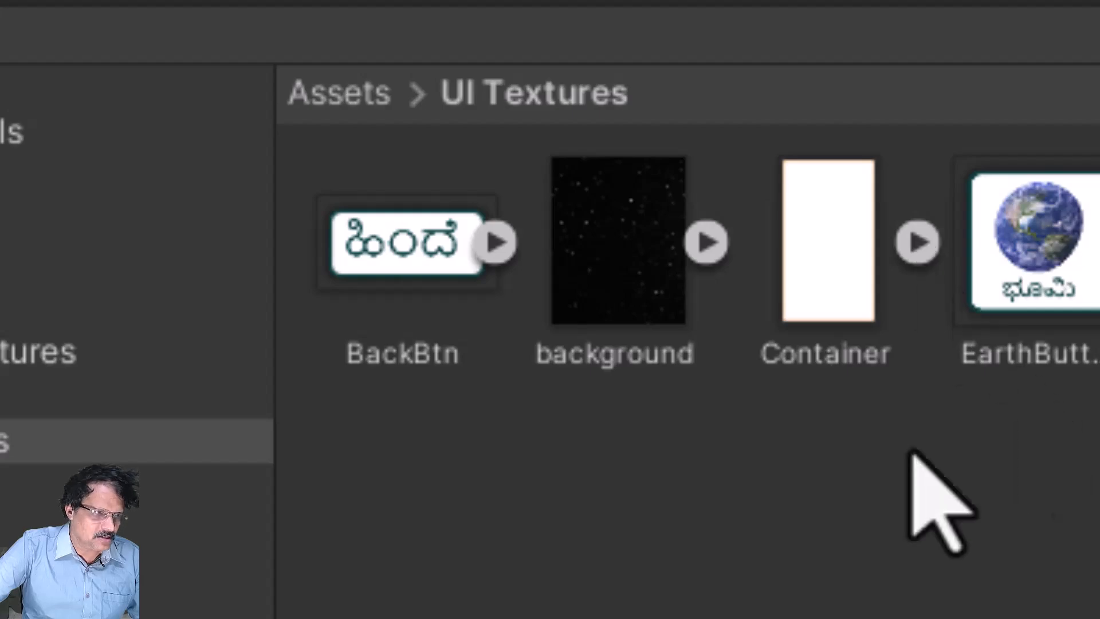
{"action": "left_click", "coordinate": [379, 226]}
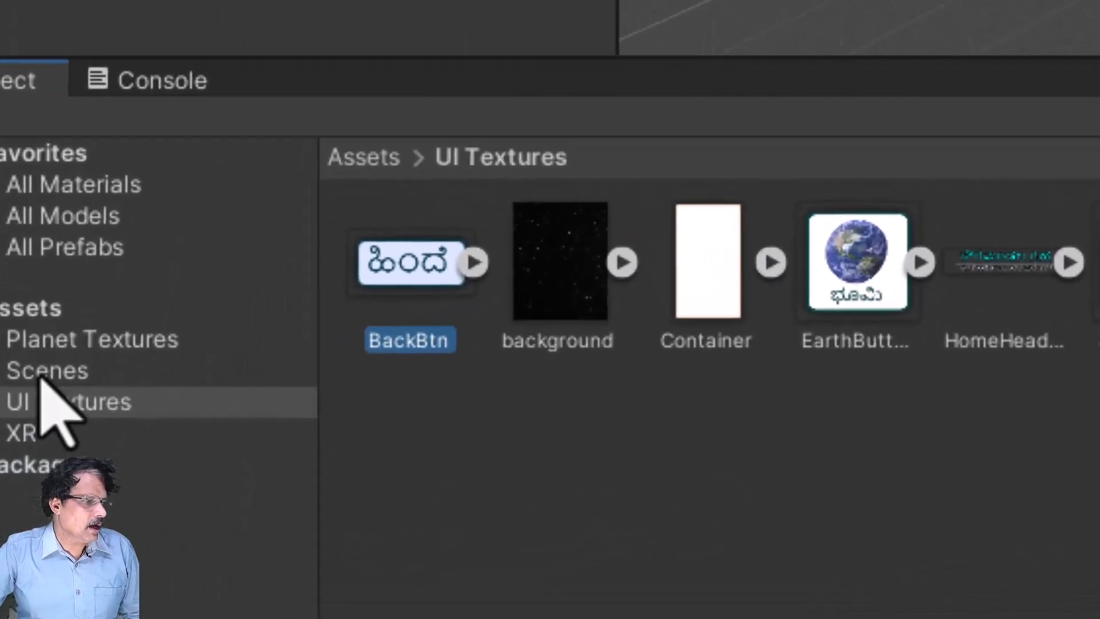
- Open the HomeScreen scene from the Scenes folder and set the Game view resolution to 1920x1080 Portrait
{"action": "left_click", "coordinate": [43, 373]}
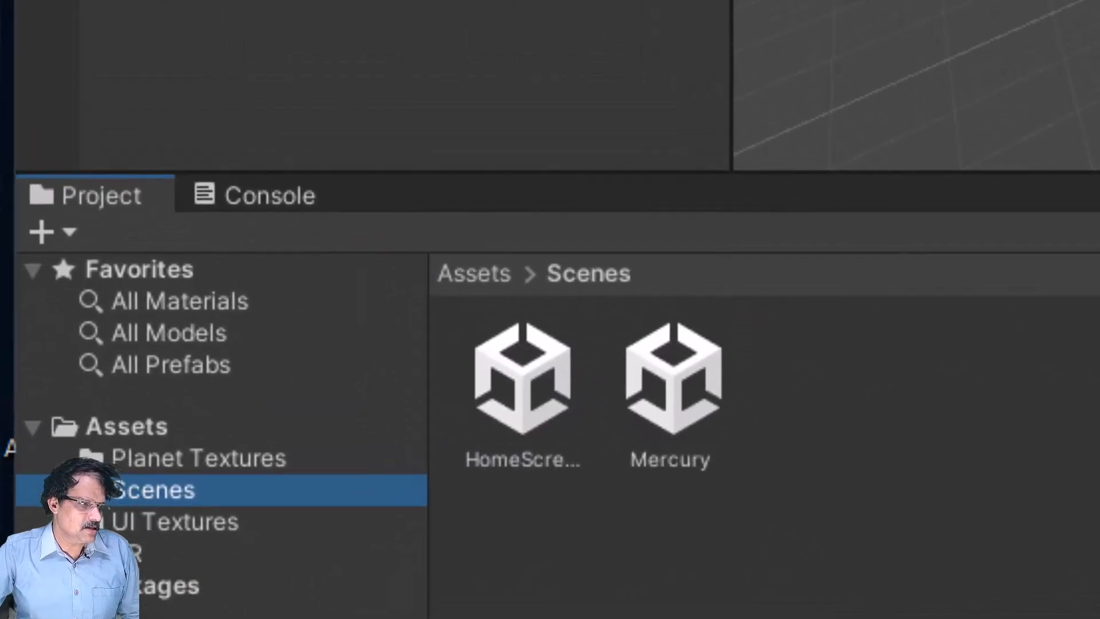
{"action": "left_click", "coordinate": [544, 383]}
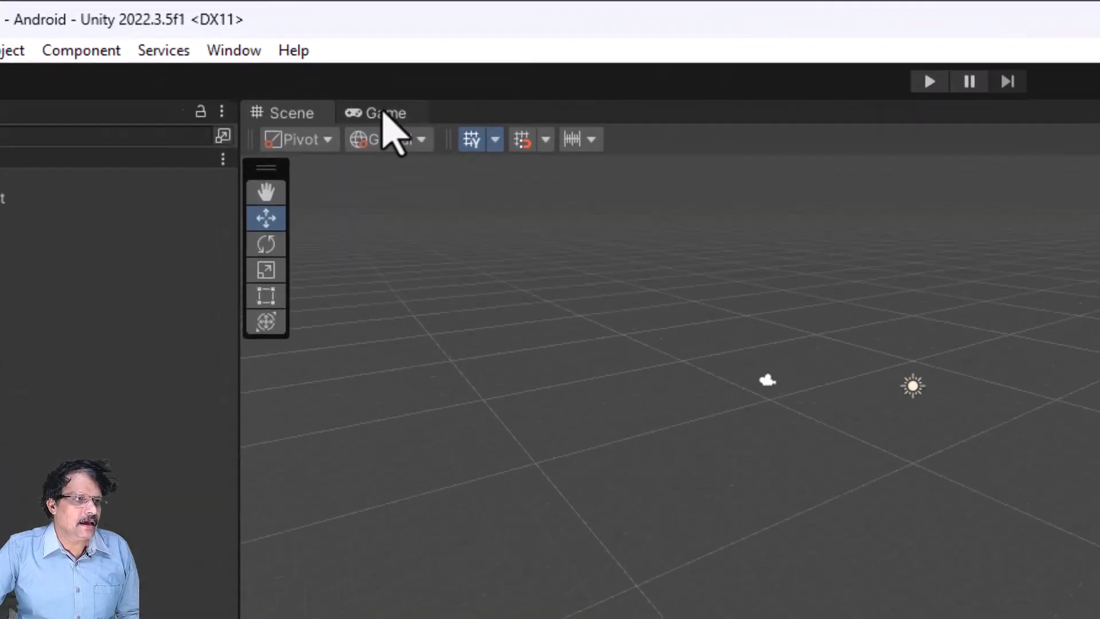
{"action": "left_click", "coordinate": [278, 53]}
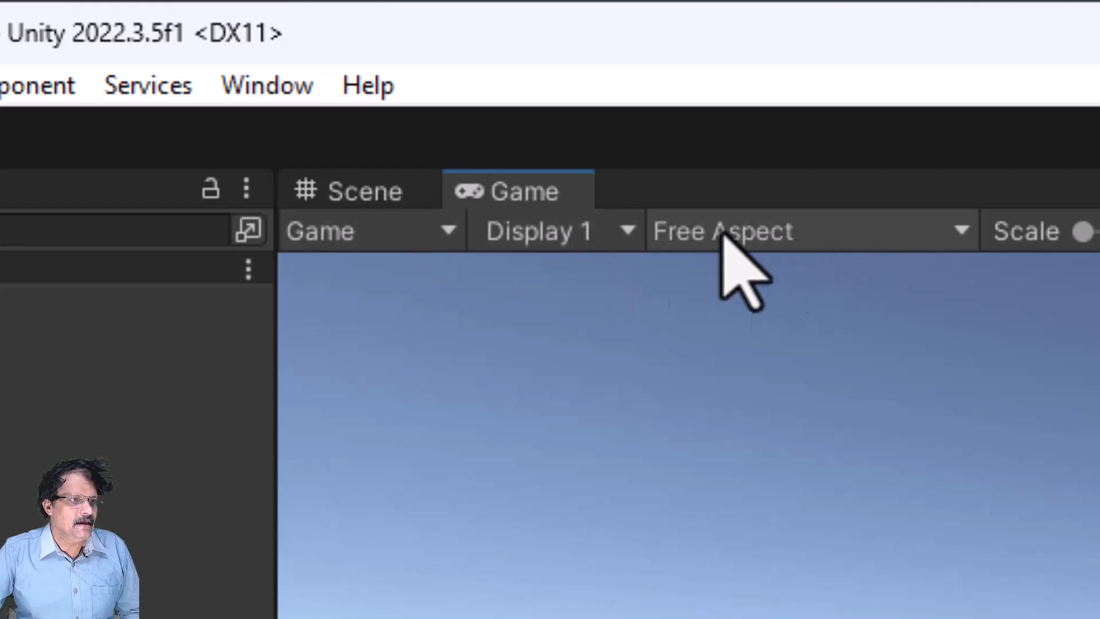
{"action": "left_click", "coordinate": [769, 232]}
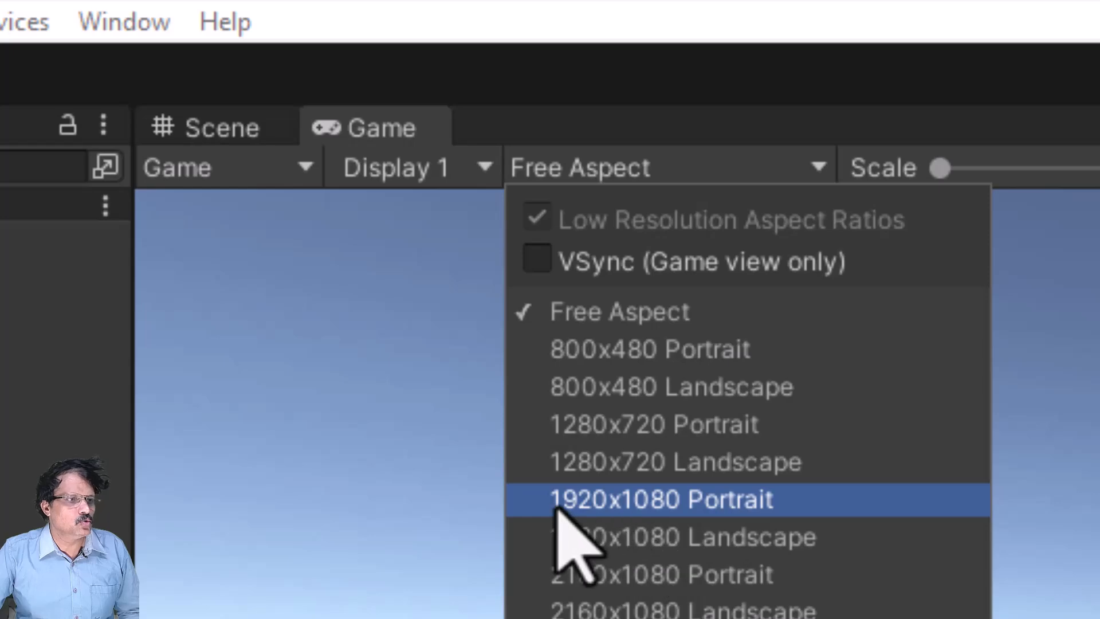
{"action": "left_click", "coordinate": [707, 504]}
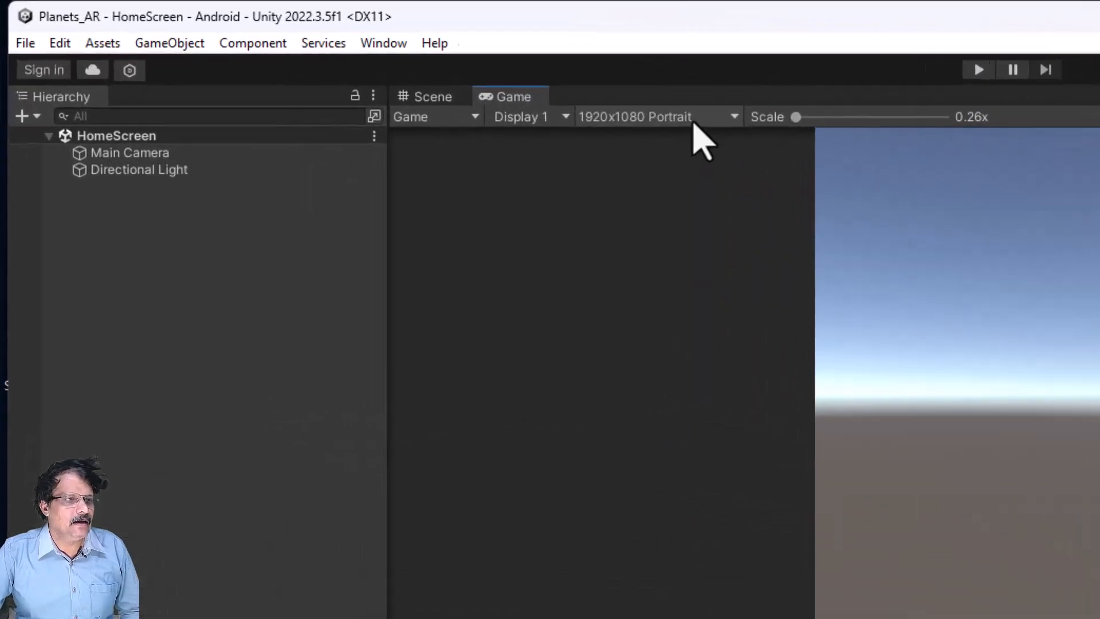
{"action": "left_click", "coordinate": [379, 63]}
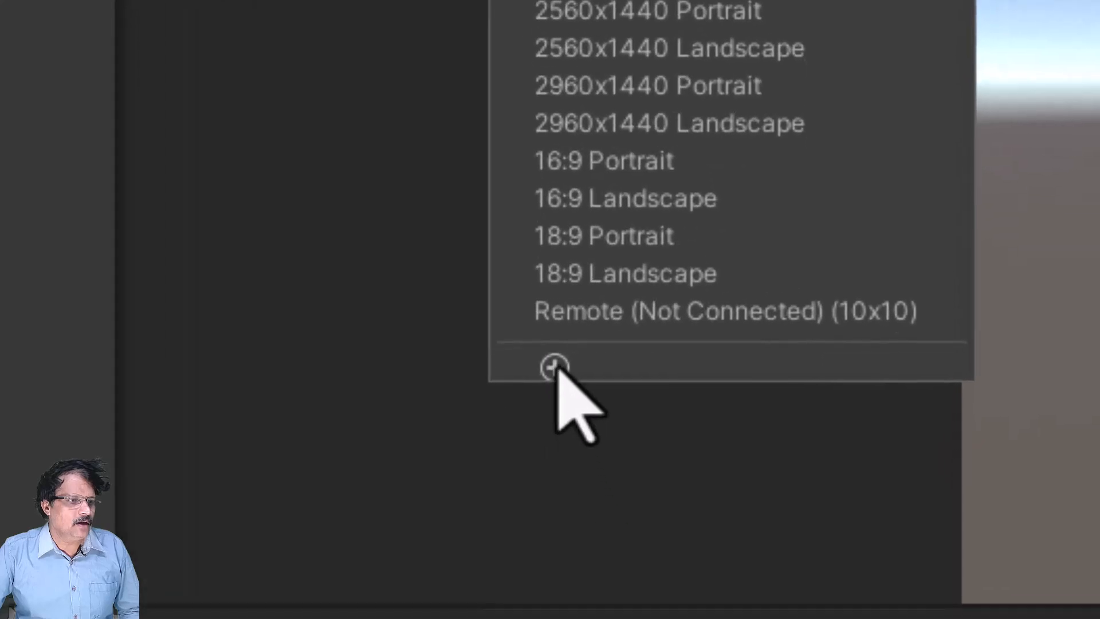
{"action": "left_click", "coordinate": [688, 610]}
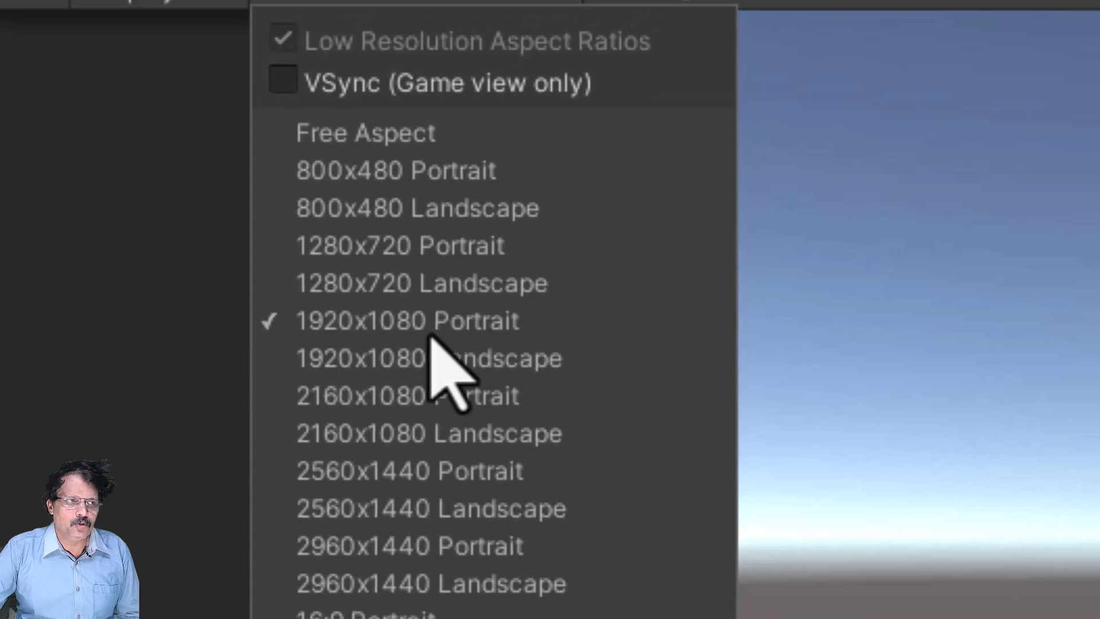
{"action": "left_click", "coordinate": [430, 336]}
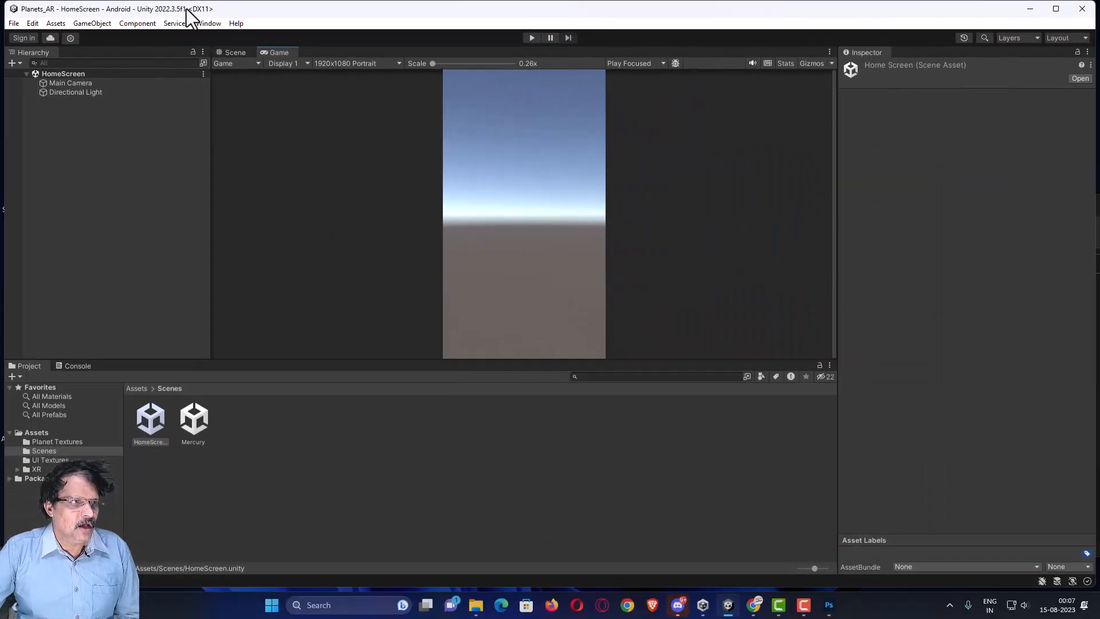
- Return to the Scene view and add a UI Canvas named UI_canvas to the HomeScreen scene
{"action": "left_click", "coordinate": [231, 51]}
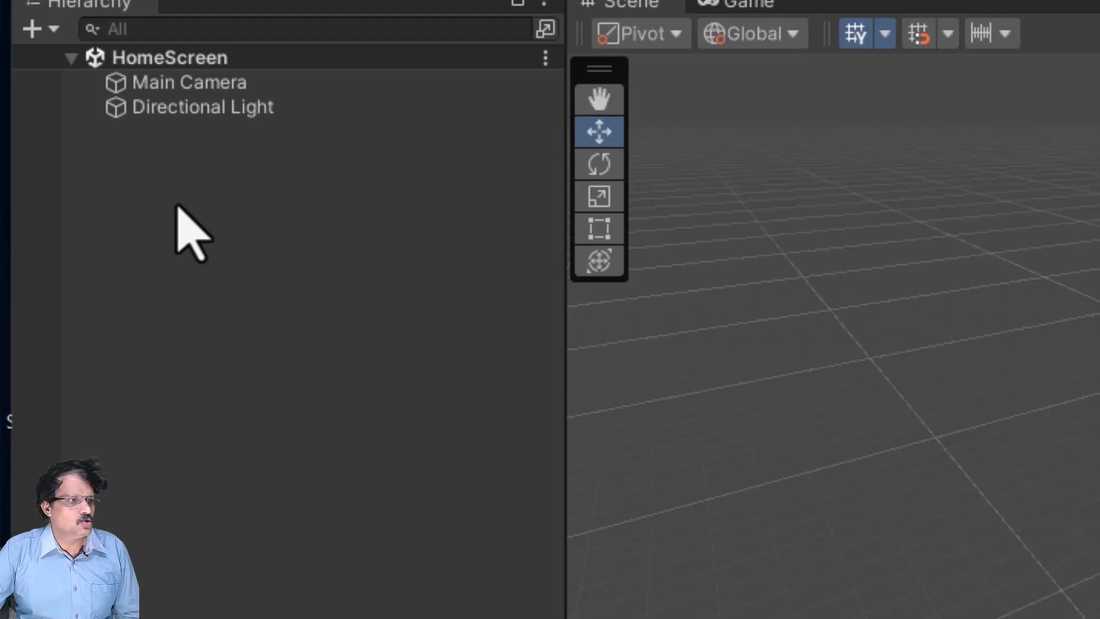
{"action": "right_click", "coordinate": [176, 206]}
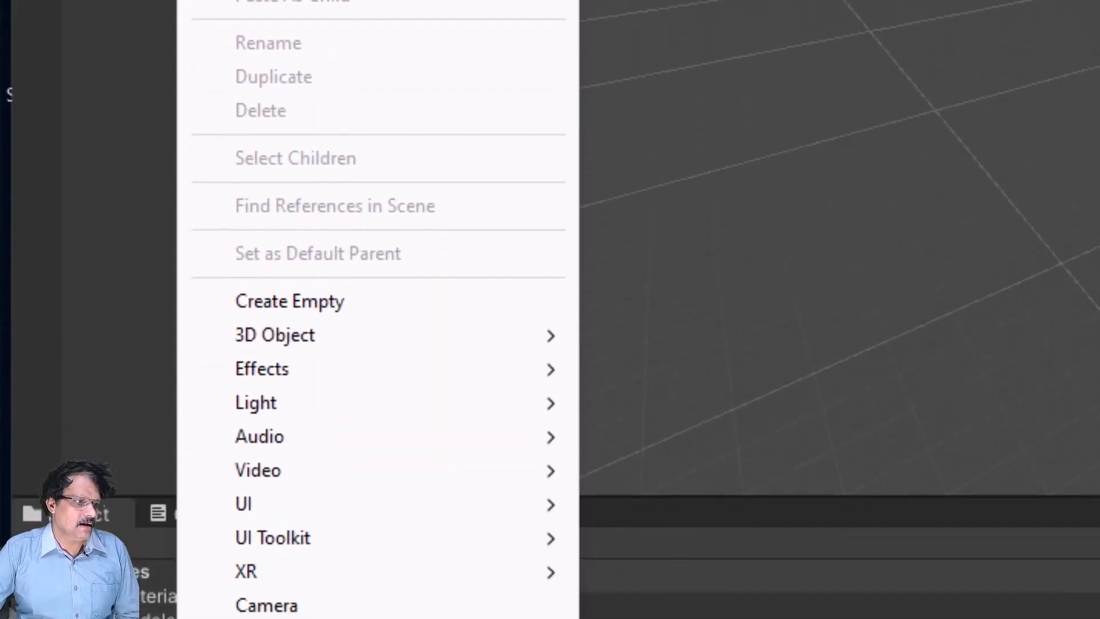
{"action": "mouse_move", "coordinate": [381, 507]}
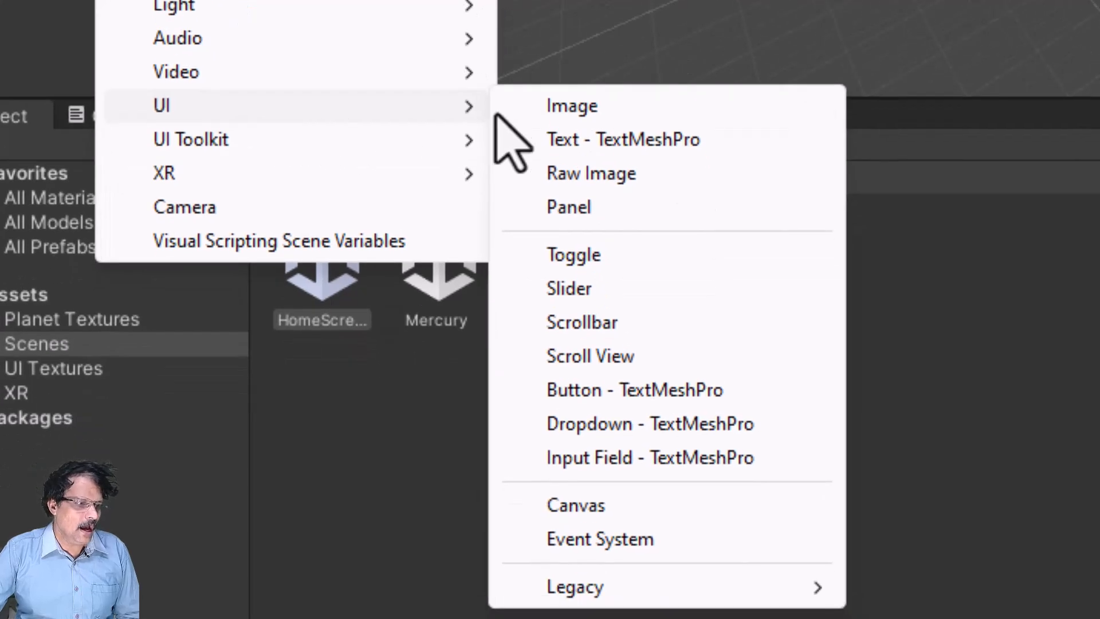
{"action": "left_click", "coordinate": [632, 507]}
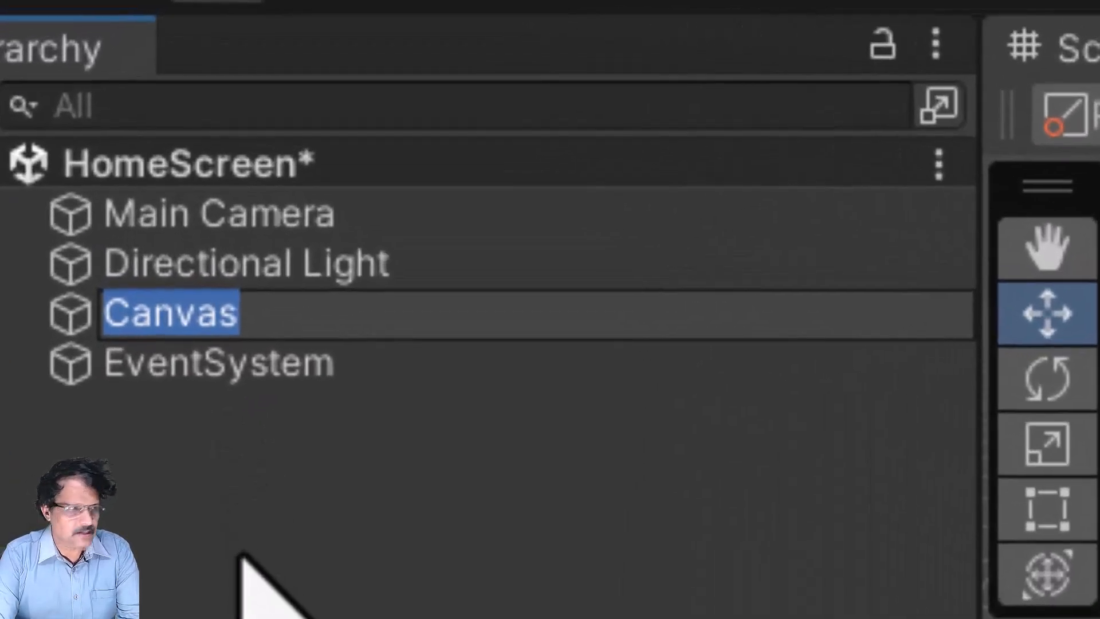
{"action": "type", "text": "UI_canvas"}
{"action": "key", "text": "Return"}
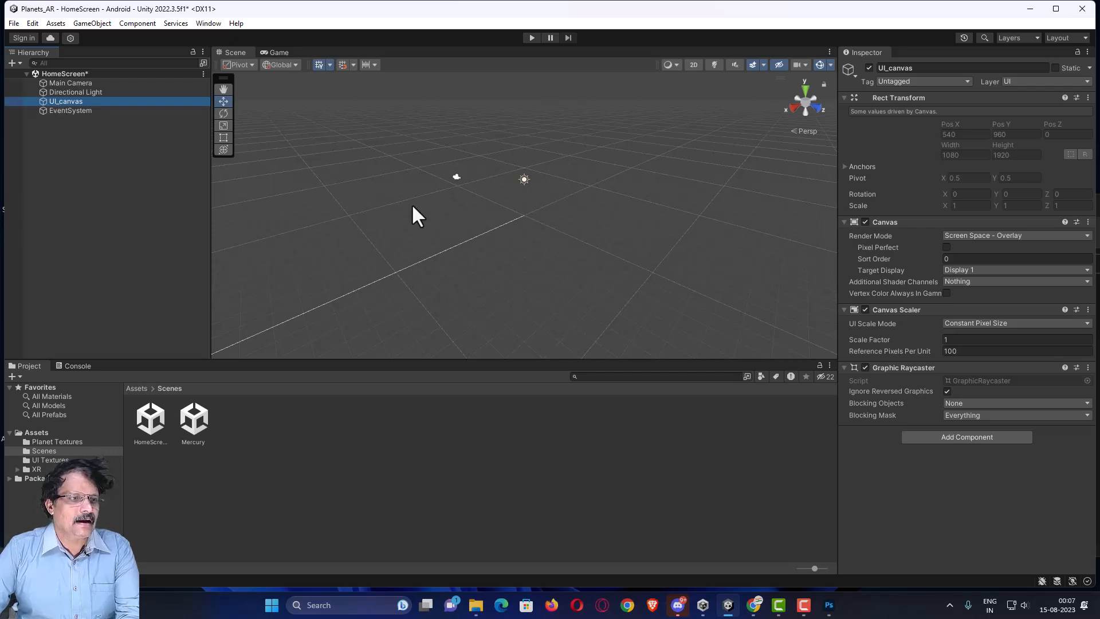
- Switch the Scene view to 2D mode and frame UI_canvas in it
{"action": "scroll", "coordinate": [421, 206], "scroll_direction": "down", "scroll_amount": 5}
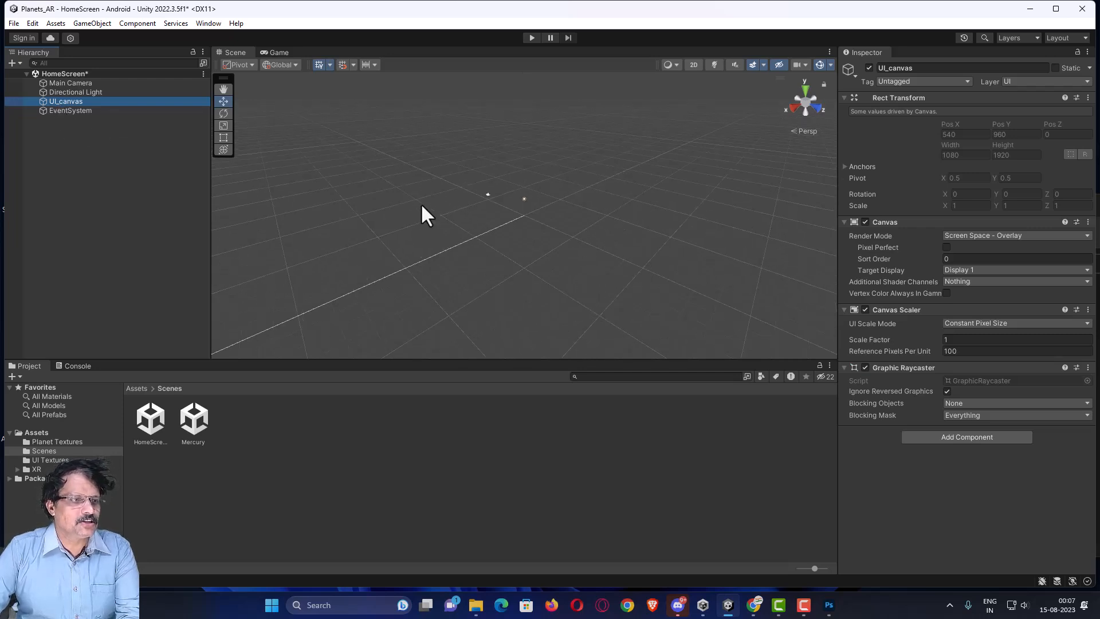
{"action": "scroll", "coordinate": [422, 203], "scroll_direction": "down", "scroll_amount": 5}
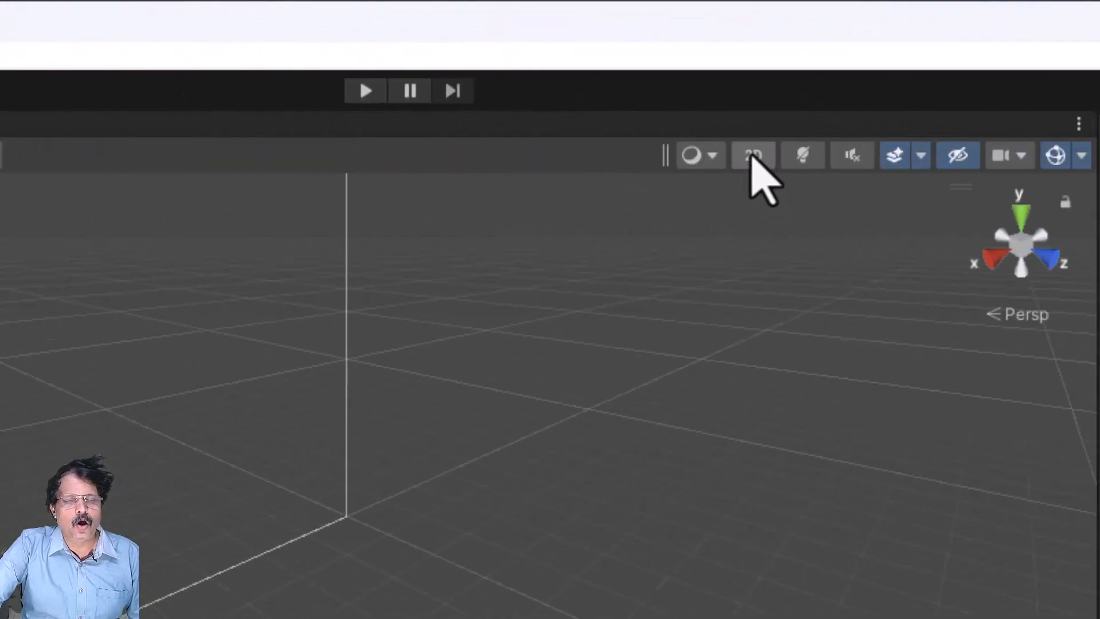
{"action": "left_click", "coordinate": [752, 159]}
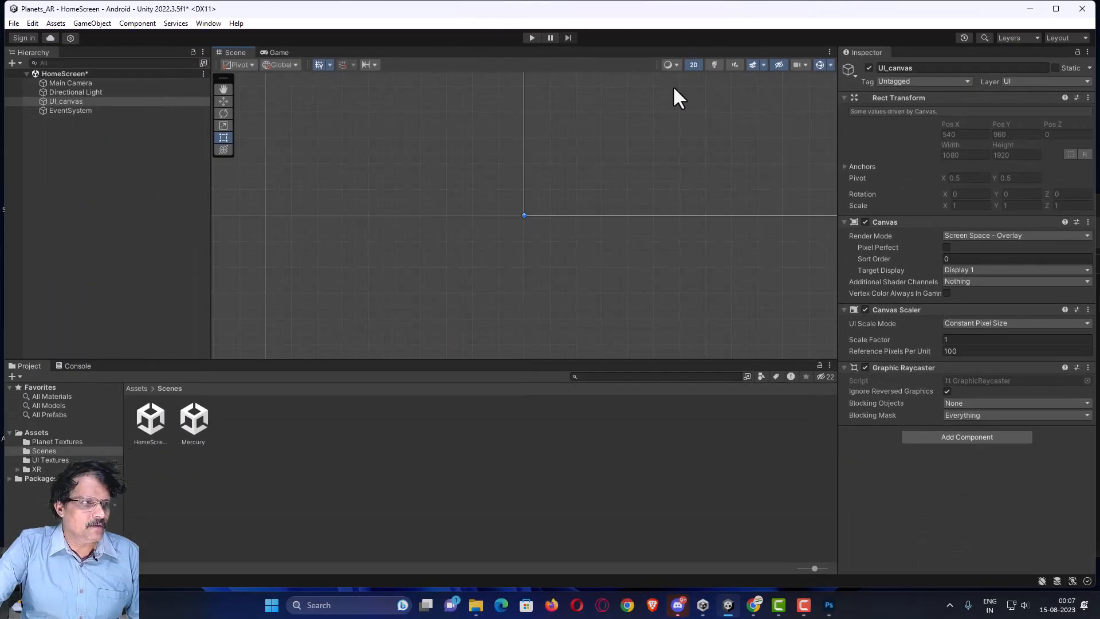
{"action": "left_click", "coordinate": [46, 102]}
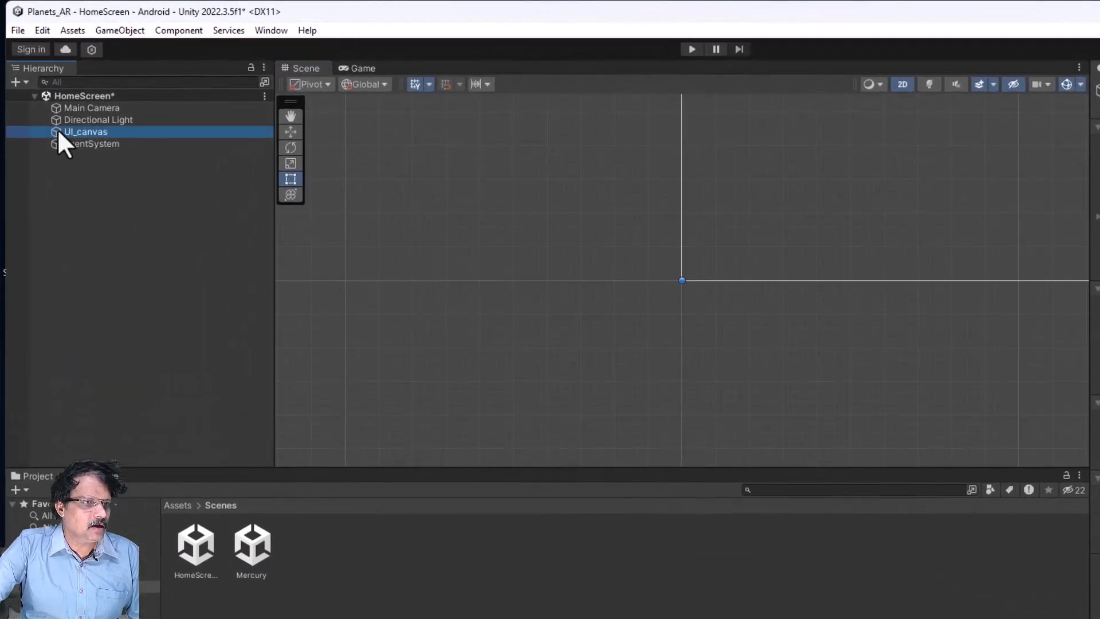
{"action": "double_click", "coordinate": [59, 132]}
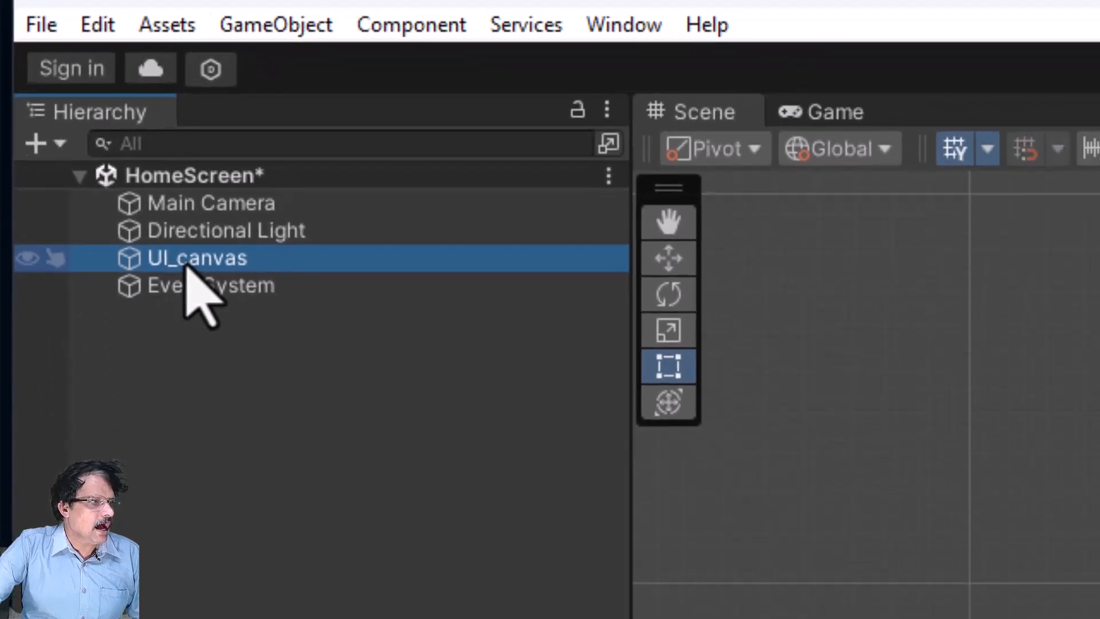
- Add a UI Image as a child of UI_canvas and name it Background
{"action": "right_click", "coordinate": [235, 385]}
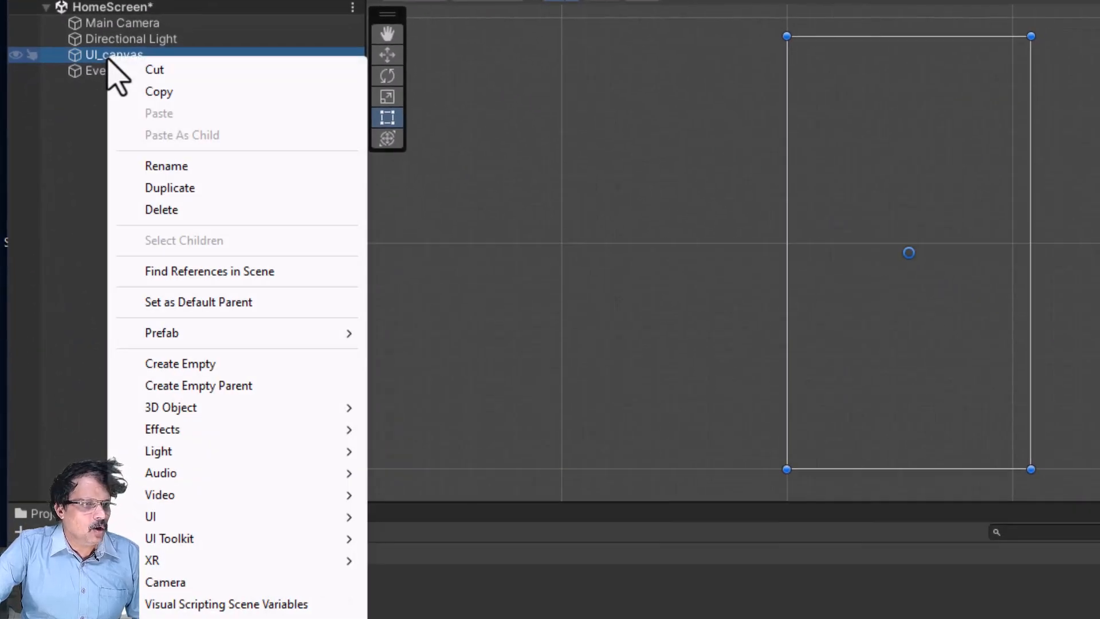
{"action": "mouse_move", "coordinate": [240, 518]}
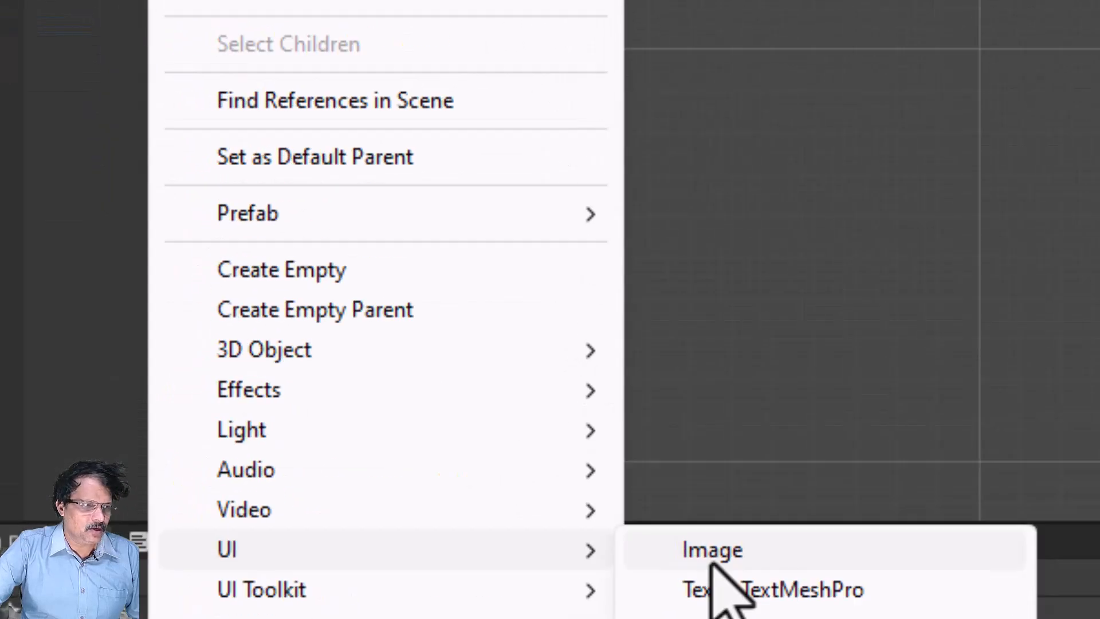
{"action": "left_click", "coordinate": [663, 58]}
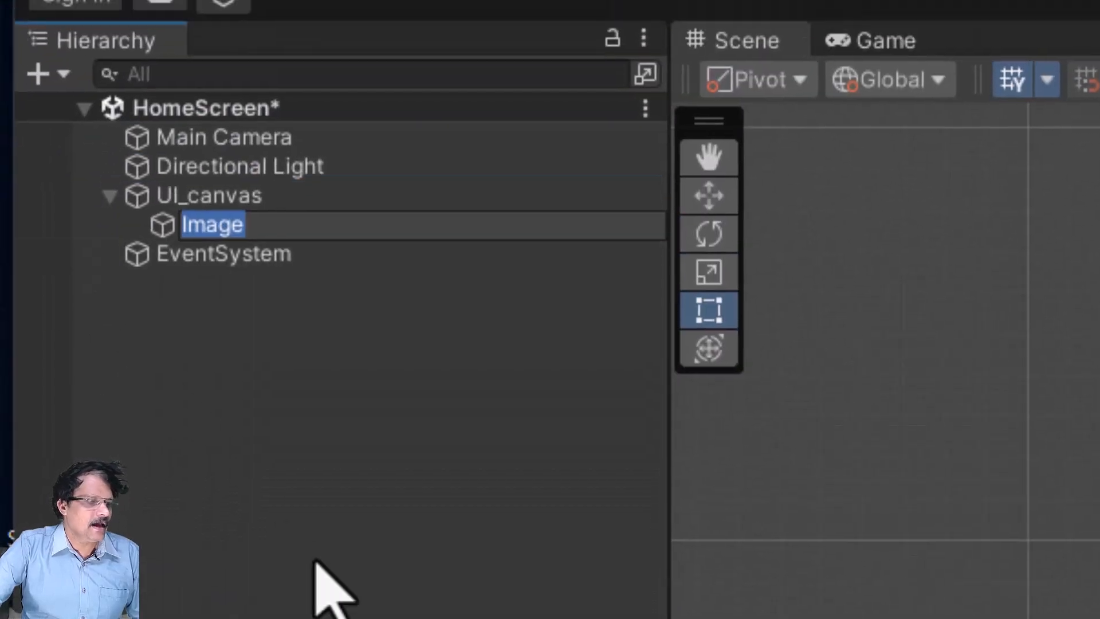
{"action": "type", "text": "Back"}
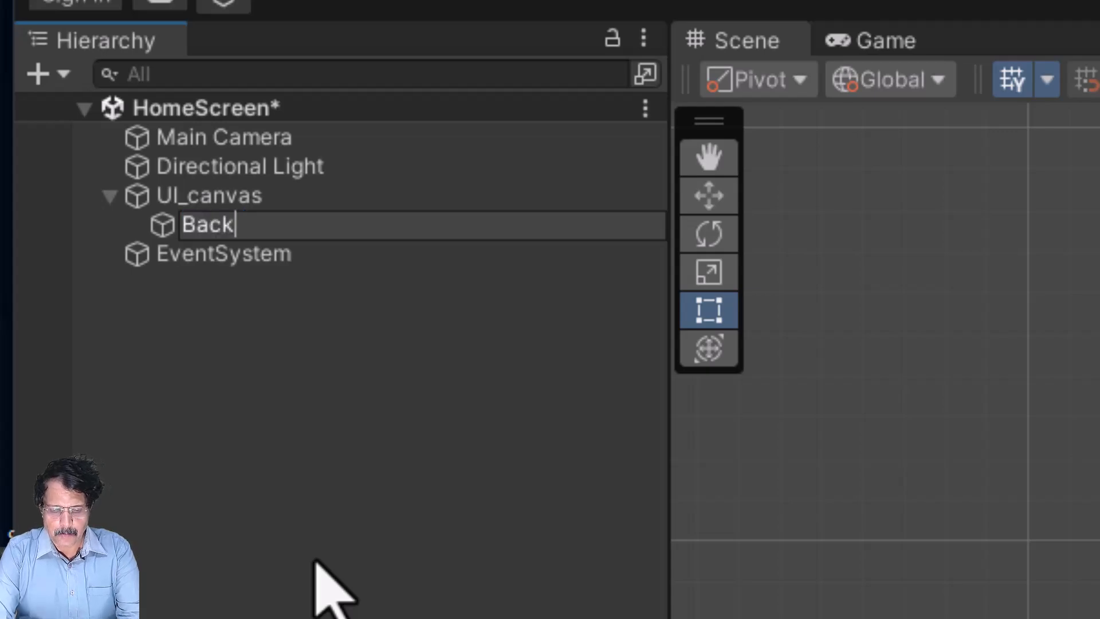
{"action": "type", "text": "ground"}
{"action": "key", "text": "Return"}
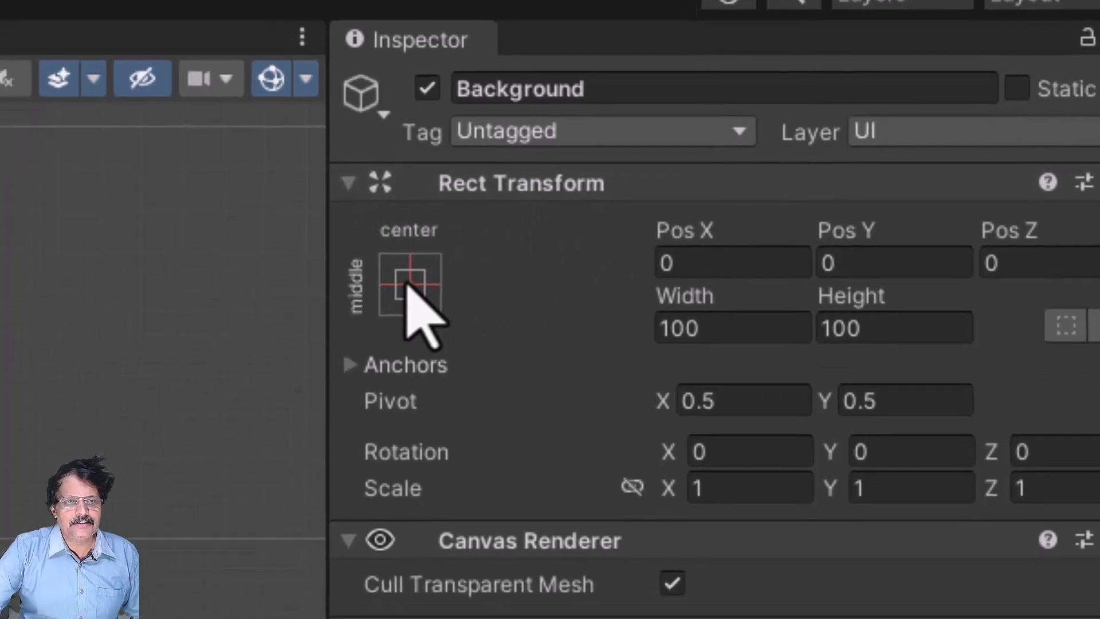
- Anchor the Background image to stretch in both directions and snap its position and size to fill UI_canvas
{"action": "left_click", "coordinate": [408, 283]}
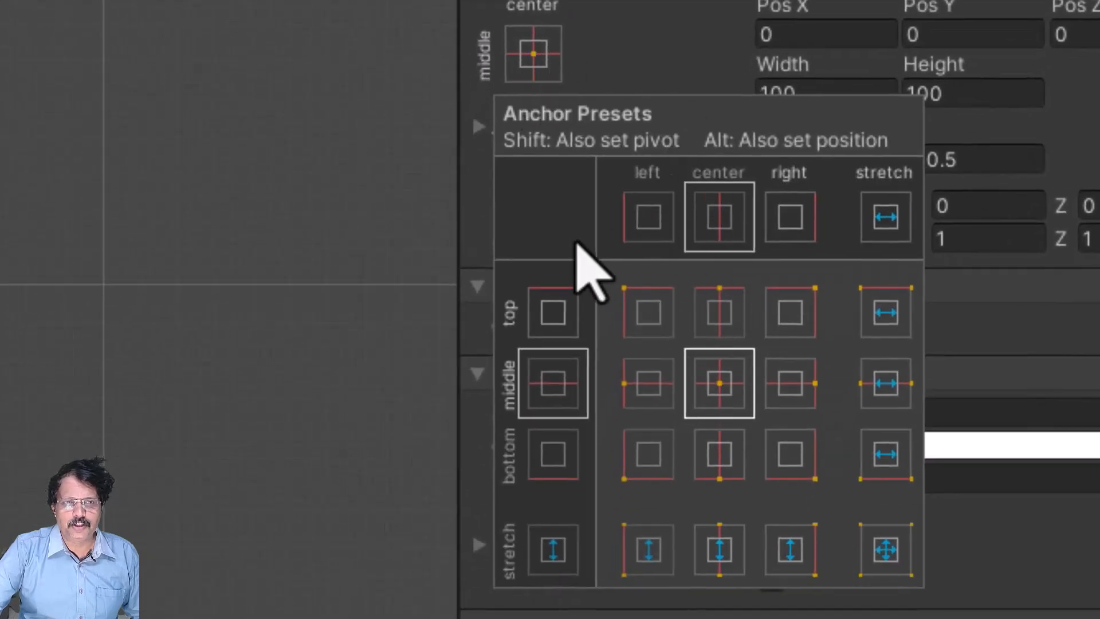
{"action": "left_click", "coordinate": [534, 47]}
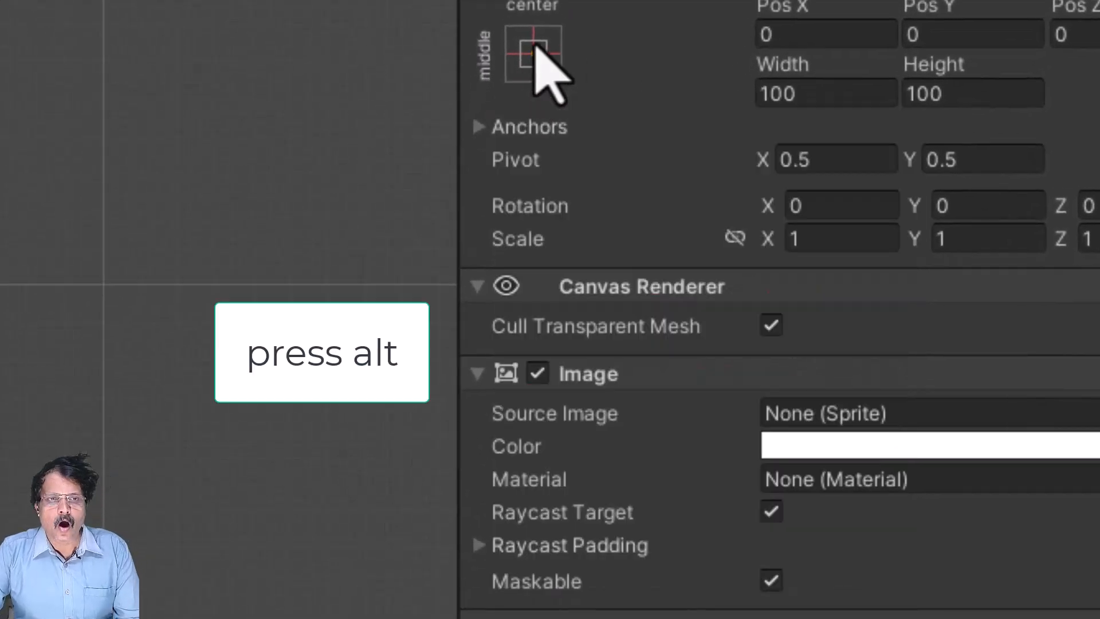
{"action": "left_click", "coordinate": [537, 50]}
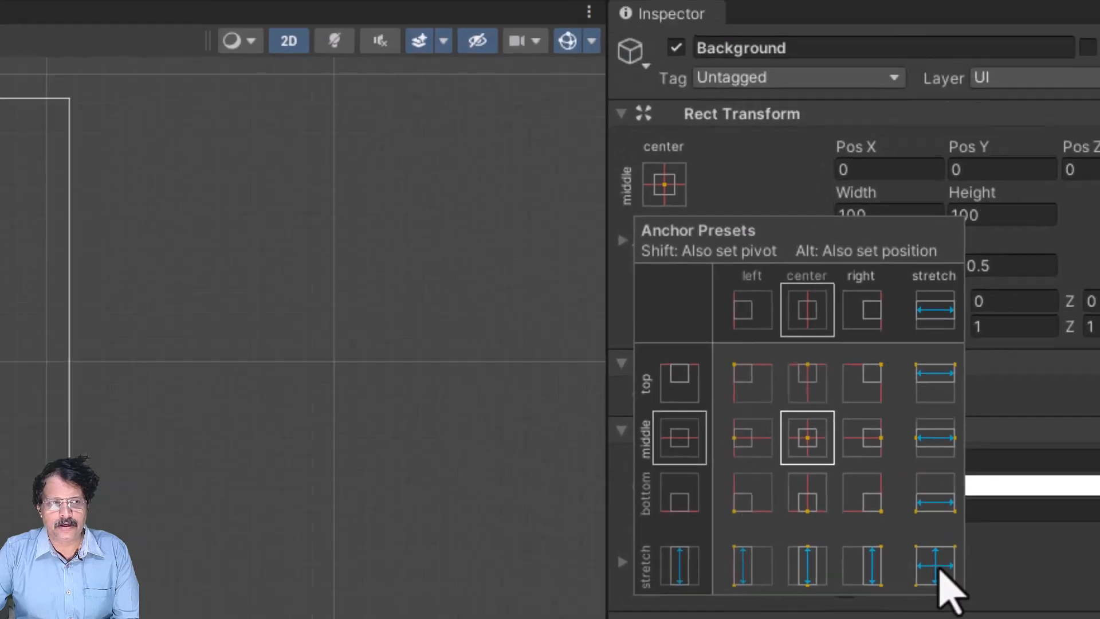
{"action": "left_click", "coordinate": [888, 555], "text": "alt"}
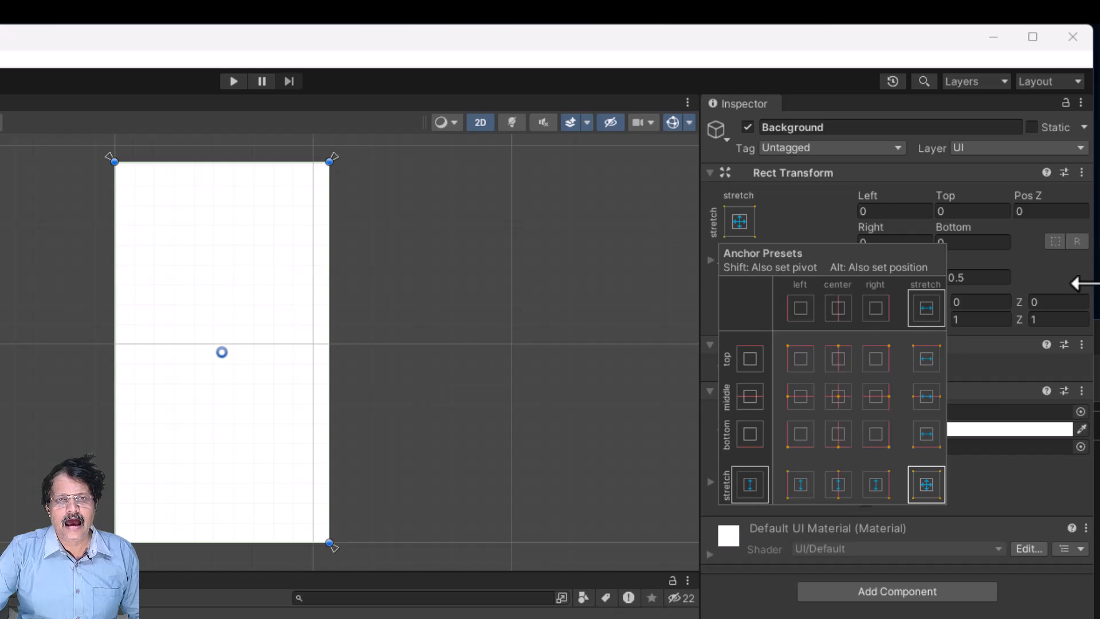
{"action": "left_click", "coordinate": [1037, 268]}
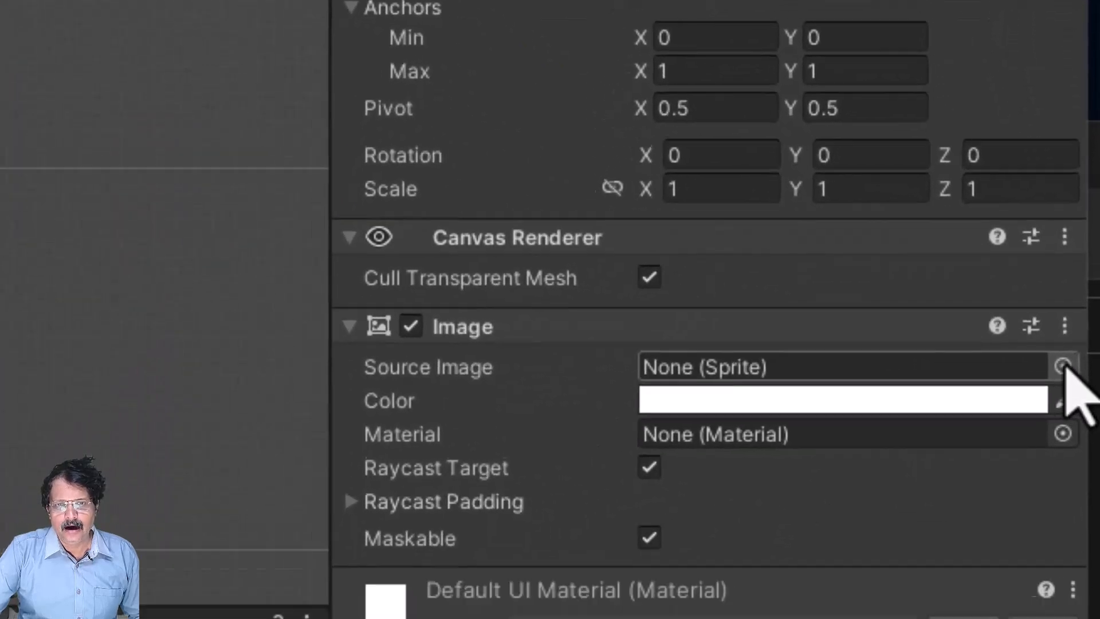
- Assign the background sprite as the source image of the Background object
{"action": "left_click", "coordinate": [1058, 452]}
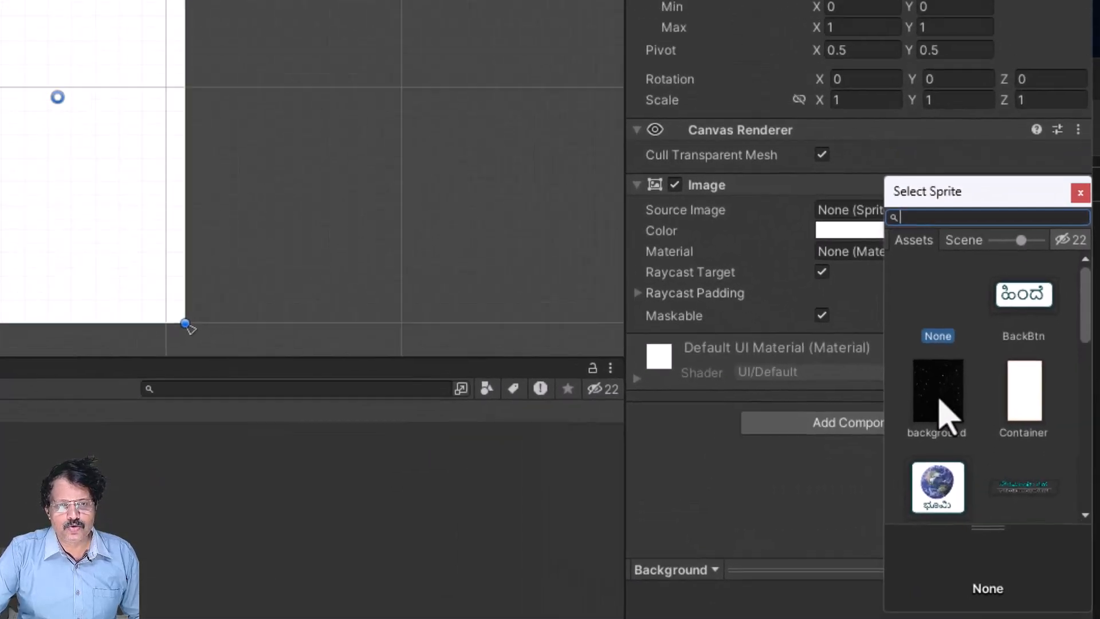
{"action": "left_click", "coordinate": [939, 401]}
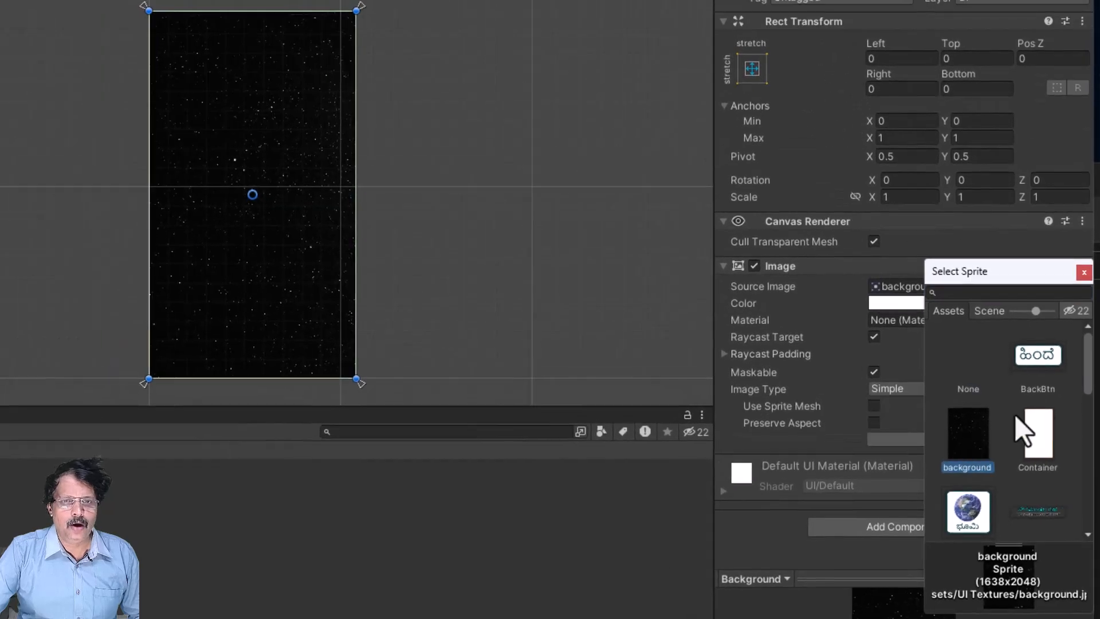
{"action": "left_click", "coordinate": [1085, 272]}
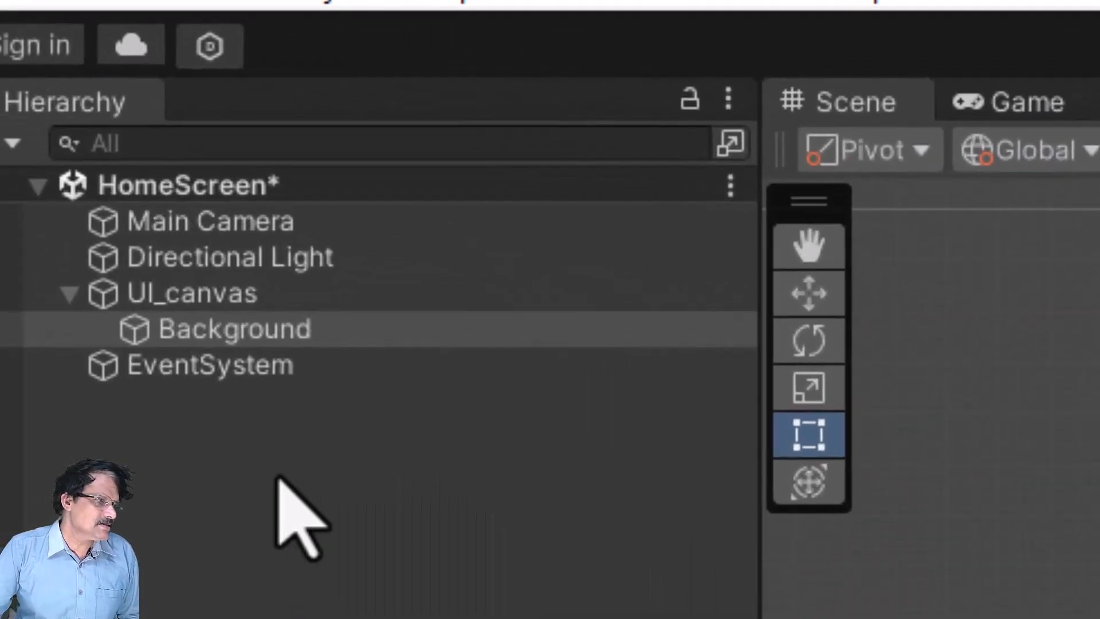
- Add a second UI Image as a child of UI_canvas and name it Heading
{"action": "left_click", "coordinate": [198, 296]}
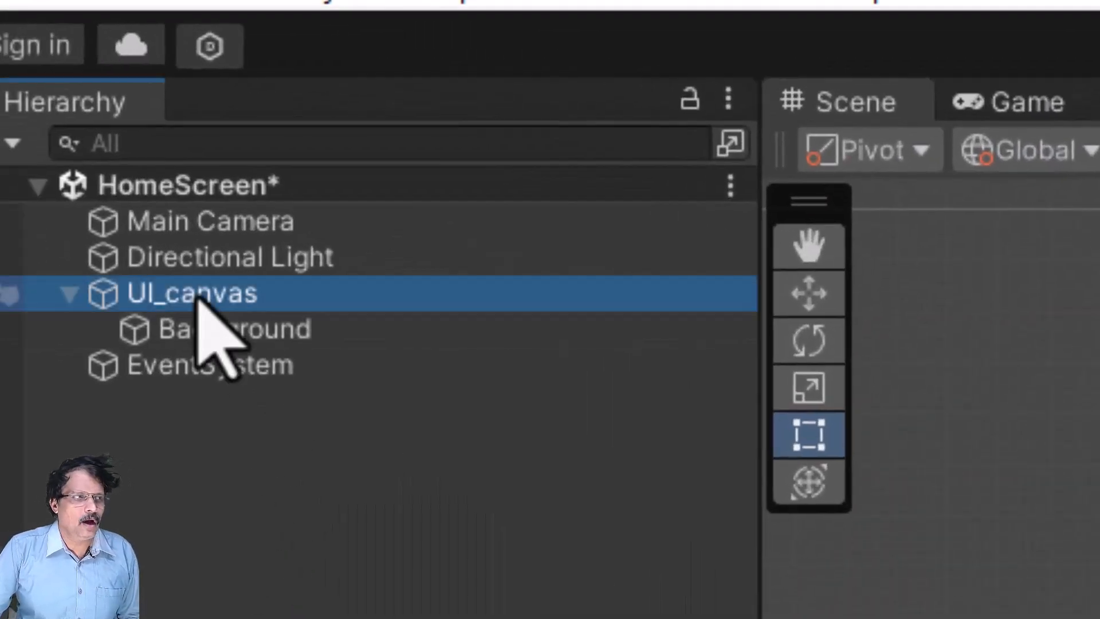
{"action": "right_click", "coordinate": [199, 297]}
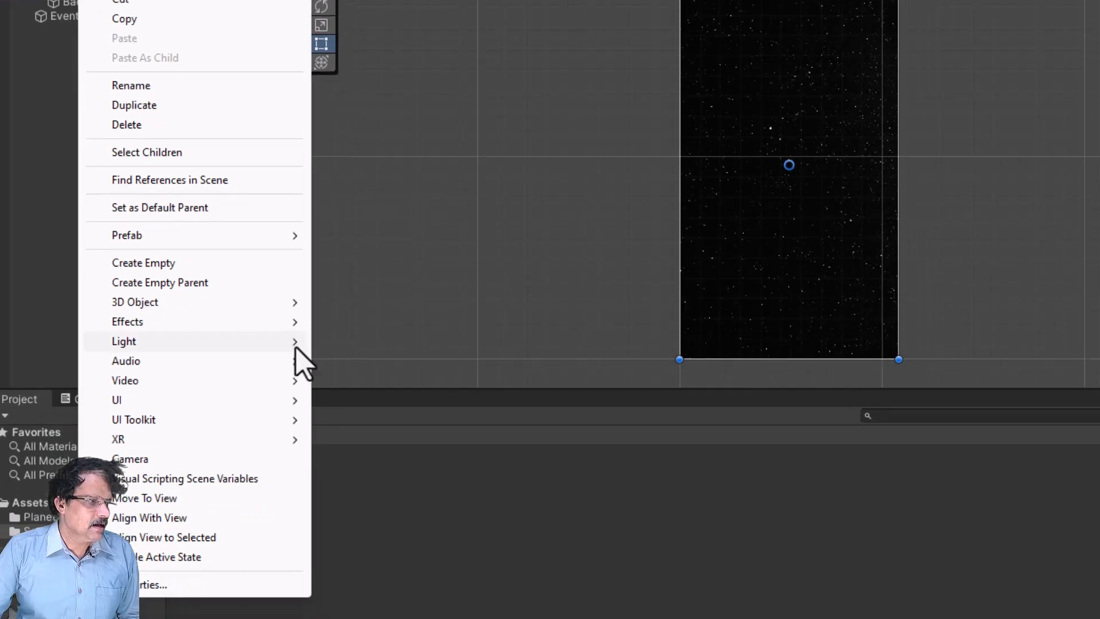
{"action": "mouse_move", "coordinate": [252, 399]}
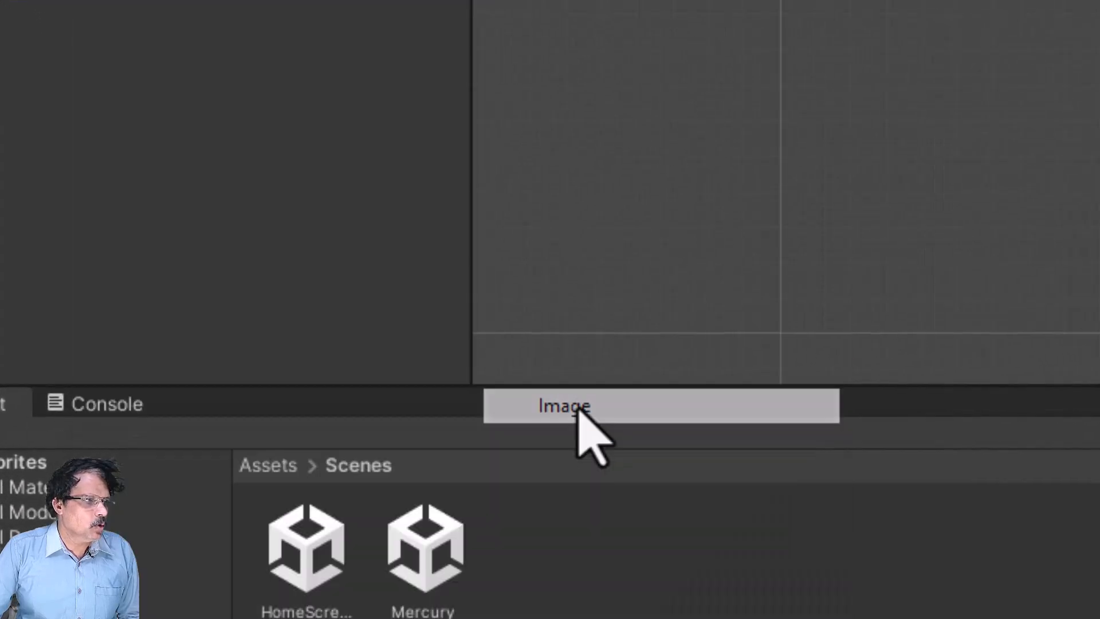
{"action": "left_click", "coordinate": [564, 405]}
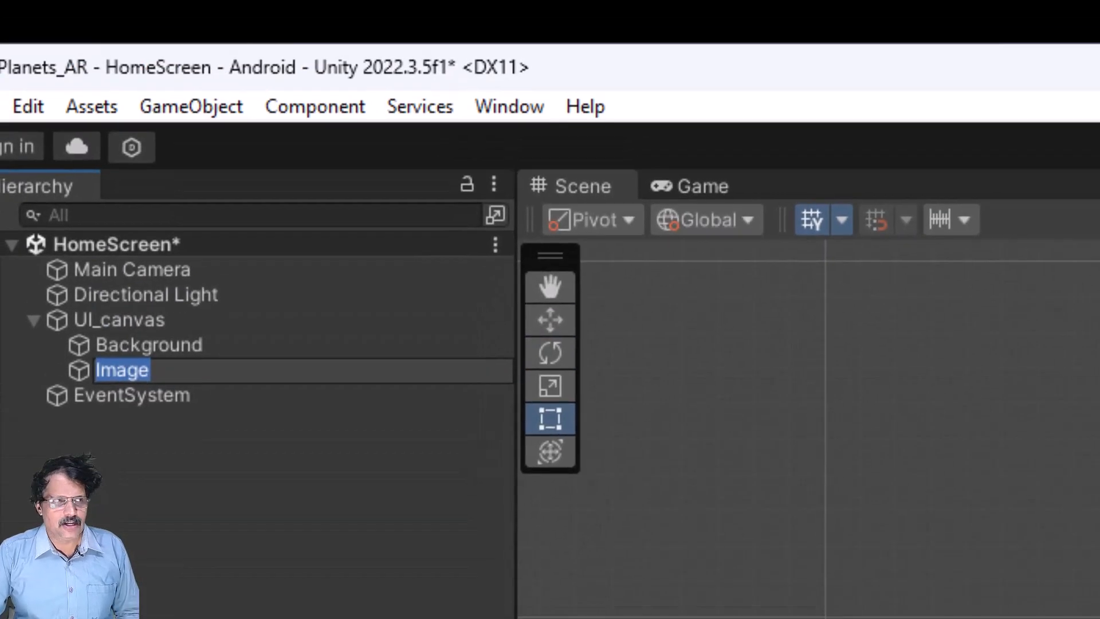
{"action": "type", "text": "Heading"}
{"action": "key", "text": "Return"}
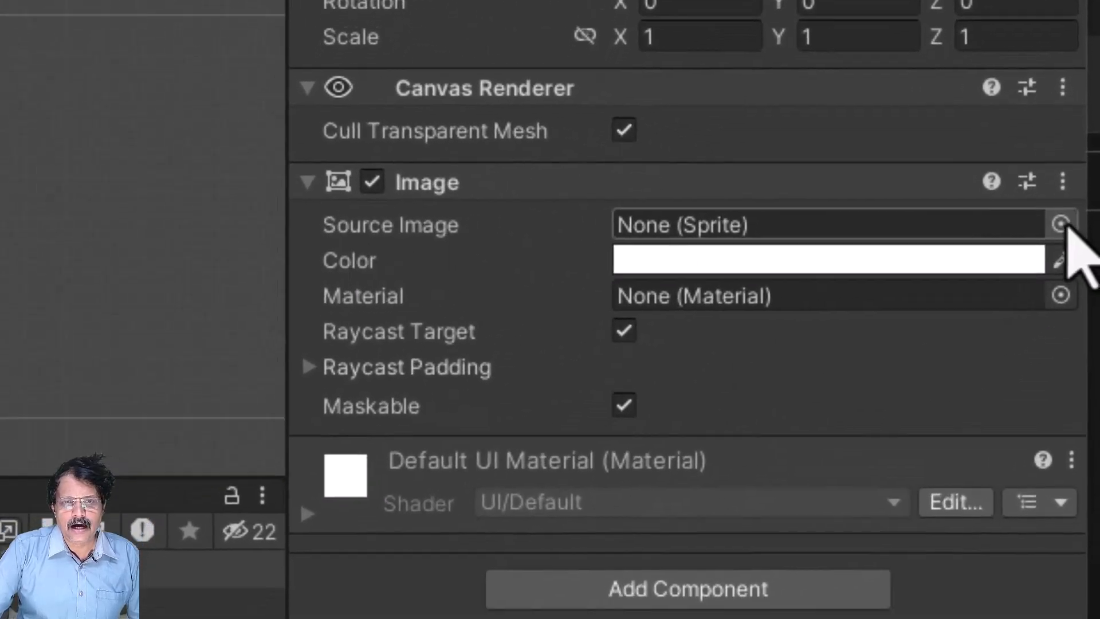
- Assign the HomeHeading sprite as Heading's source image and set the image to its native size
{"action": "left_click", "coordinate": [1060, 245]}
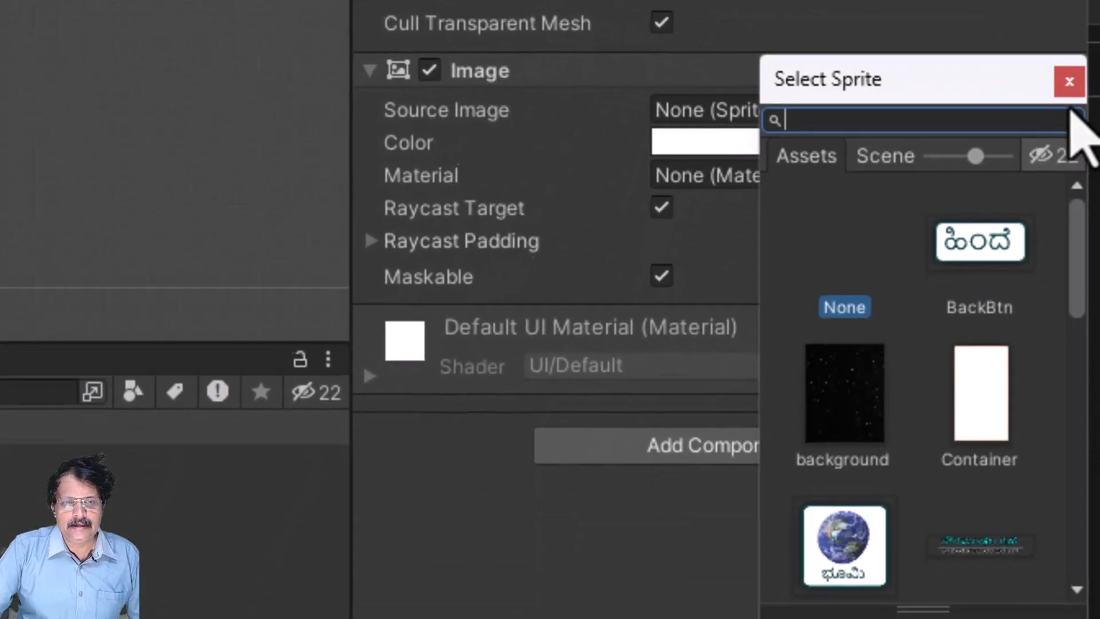
{"action": "scroll", "coordinate": [1003, 340], "scroll_direction": "down", "scroll_amount": 3}
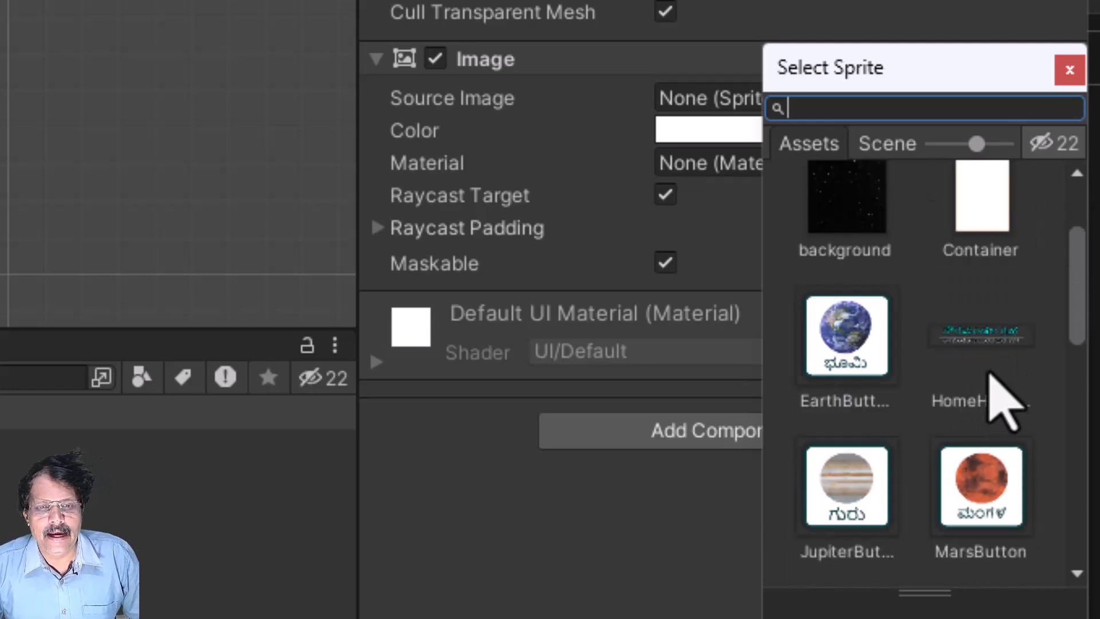
{"action": "left_click", "coordinate": [991, 349]}
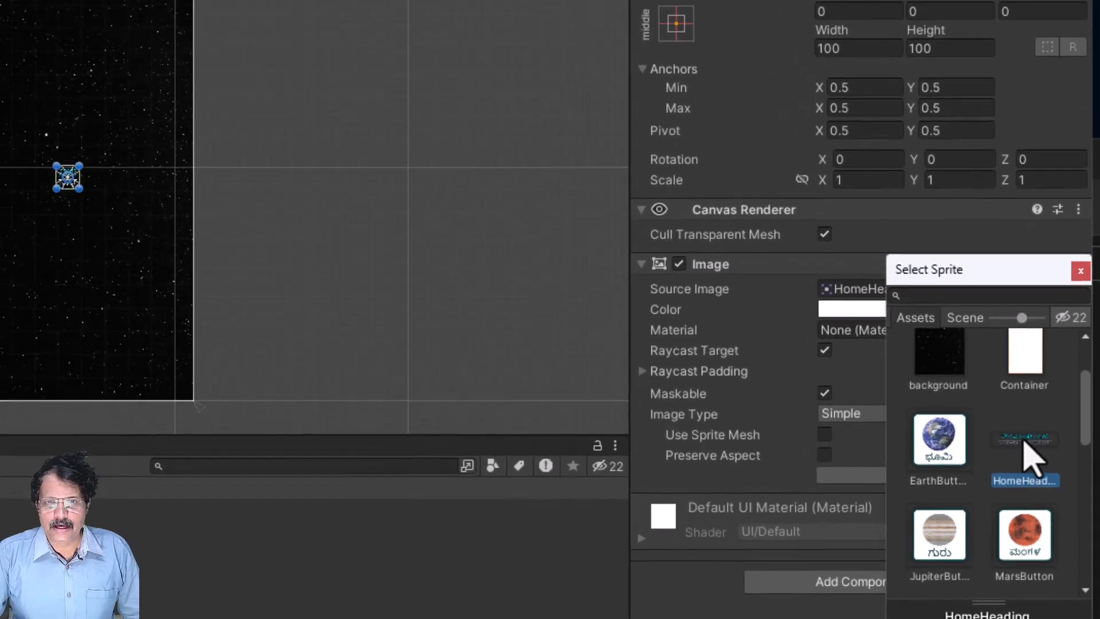
{"action": "left_click", "coordinate": [1080, 270]}
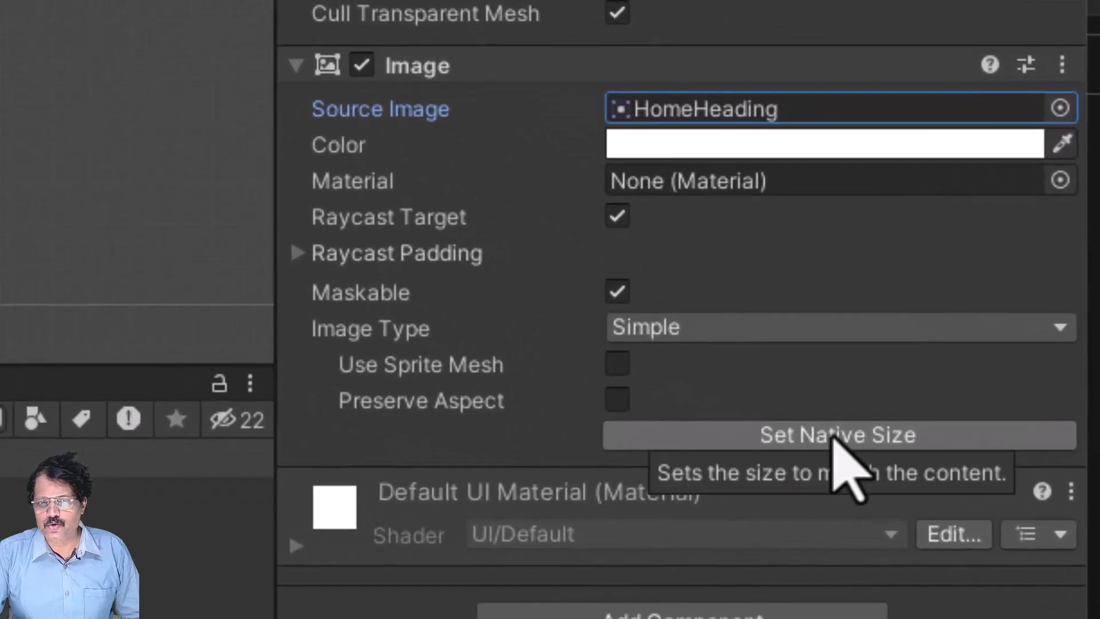
{"action": "left_click", "coordinate": [833, 436]}
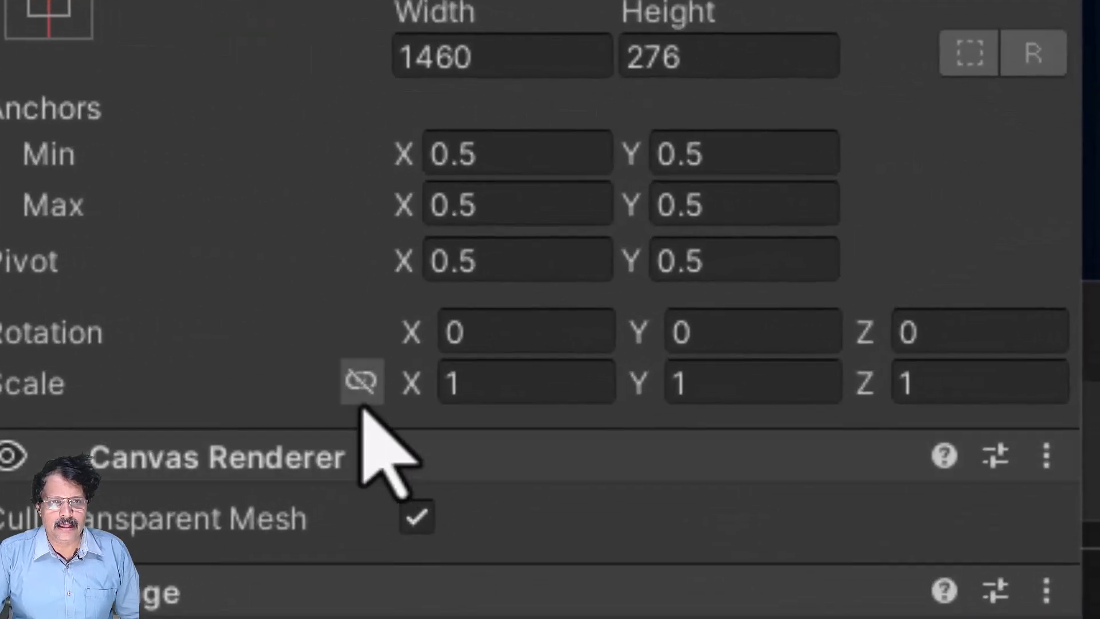
- Enable constrained proportions for Heading's scale and set the scale to 0.5
{"action": "left_click", "coordinate": [362, 383]}
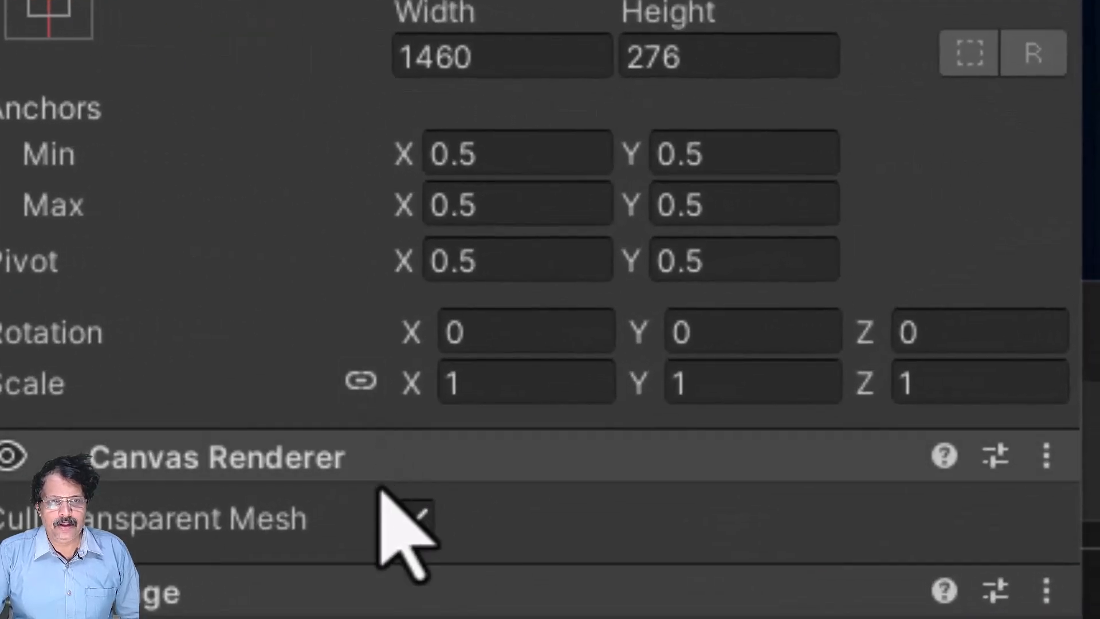
{"action": "left_click", "coordinate": [490, 393]}
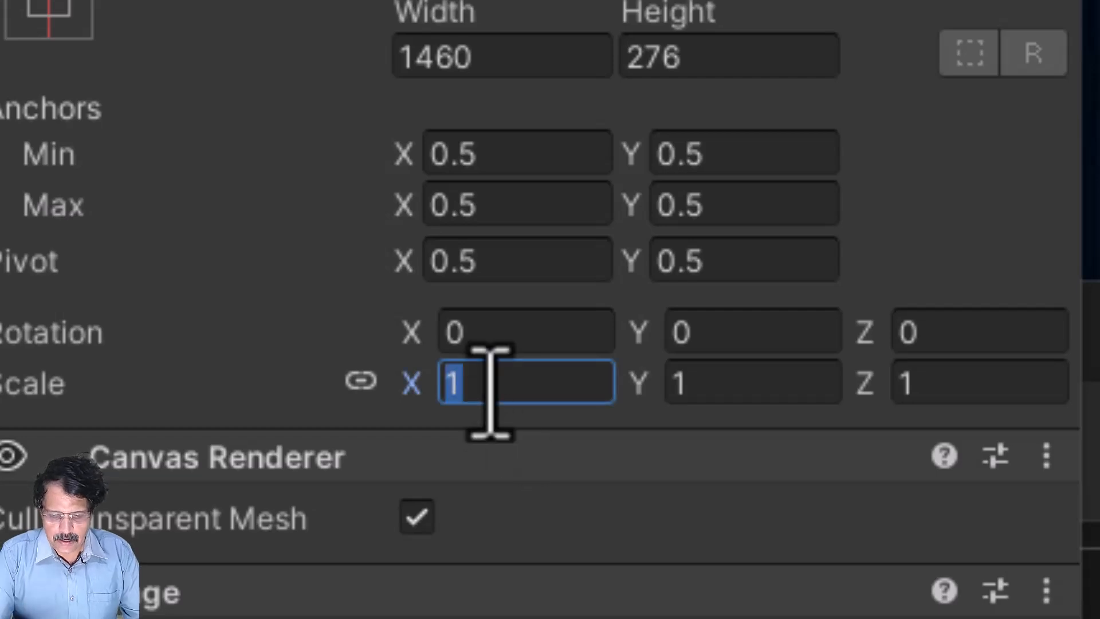
{"action": "type", "text": ".5"}
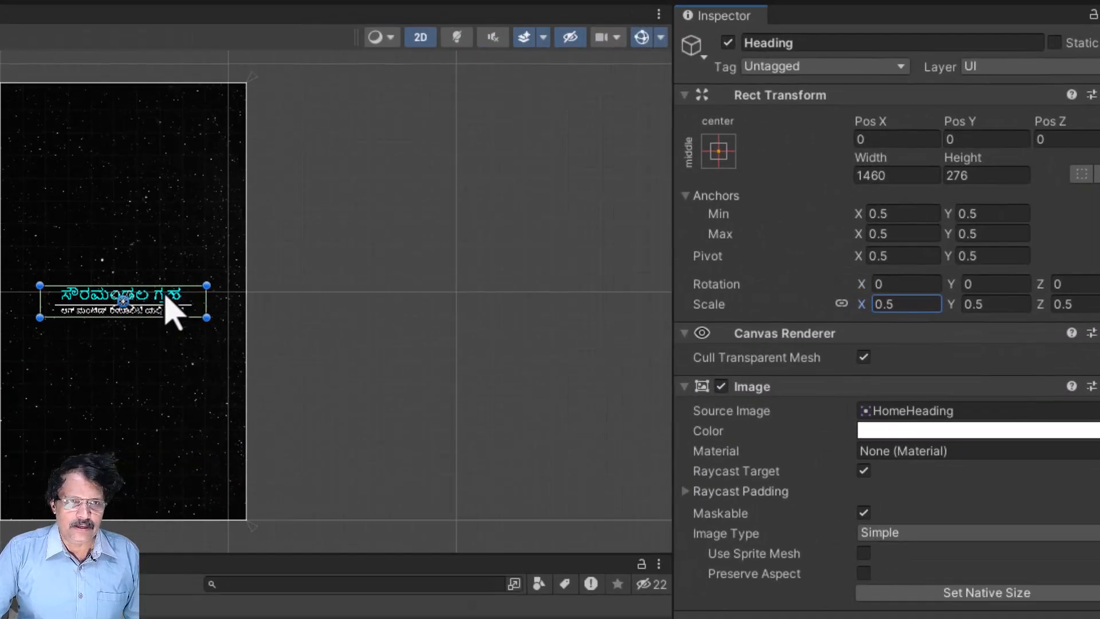
- Anchor Heading to the top center of the canvas, setting its position along with the anchor
{"action": "left_click", "coordinate": [719, 153]}
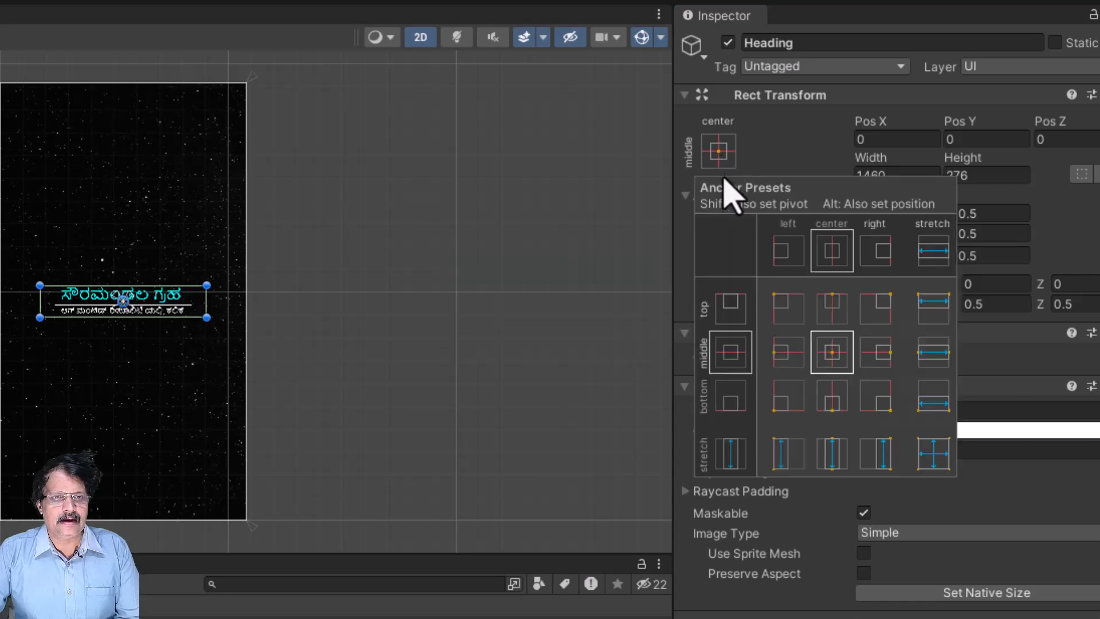
{"action": "left_click", "coordinate": [831, 309], "text": "alt"}
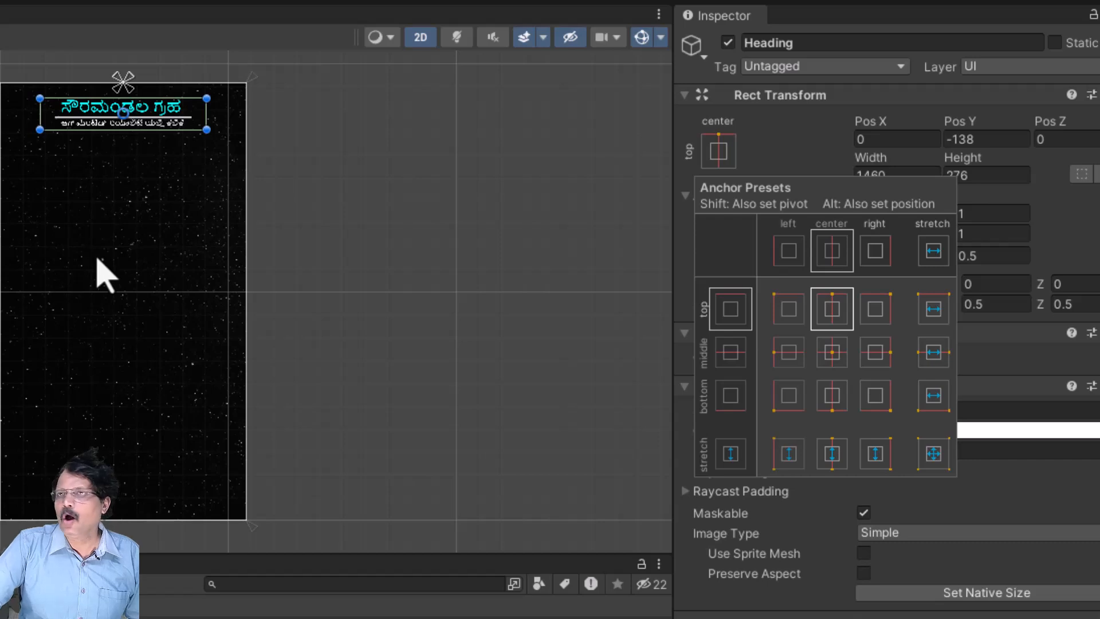
{"action": "left_click", "coordinate": [435, 320]}
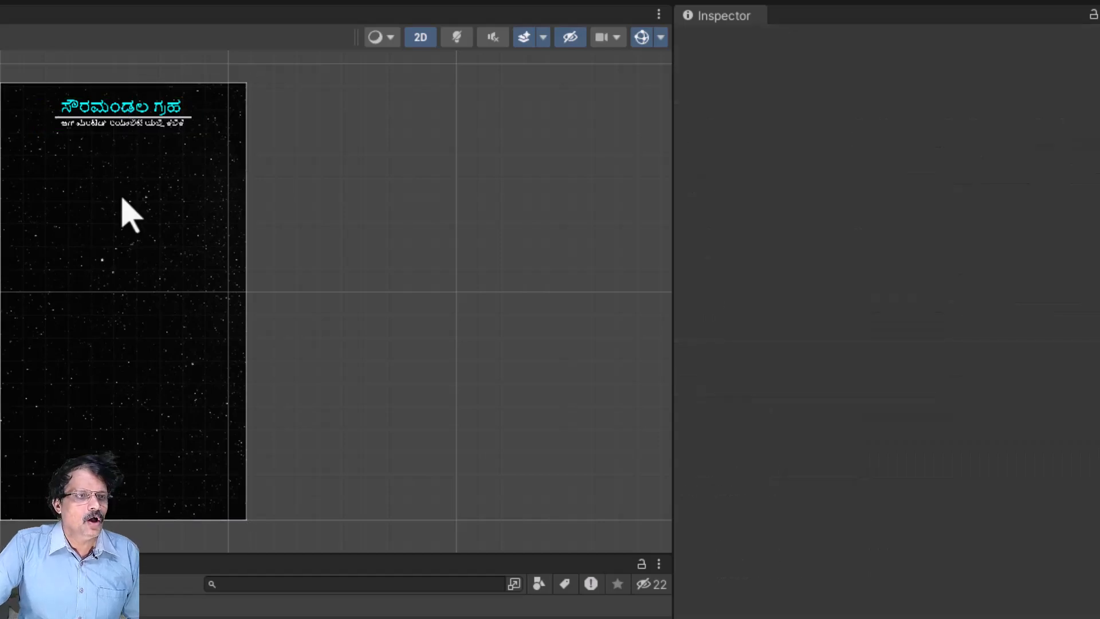
- Save the HomeScreen scene
{"action": "left_click", "coordinate": [126, 117]}
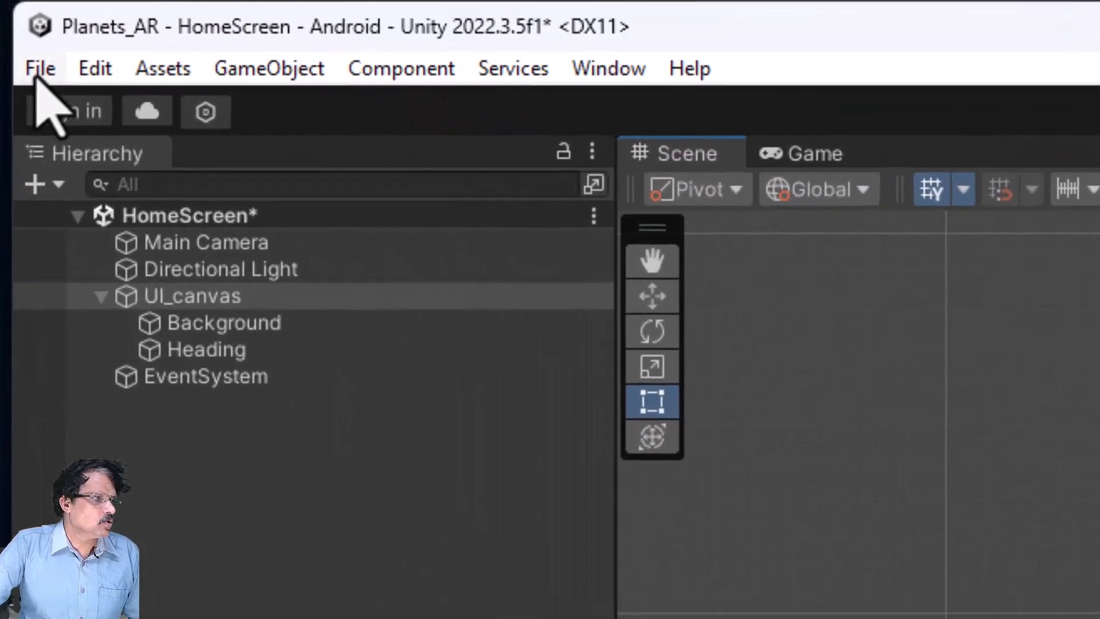
{"action": "left_click", "coordinate": [14, 25]}
{"action": "left_click", "coordinate": [64, 235]}
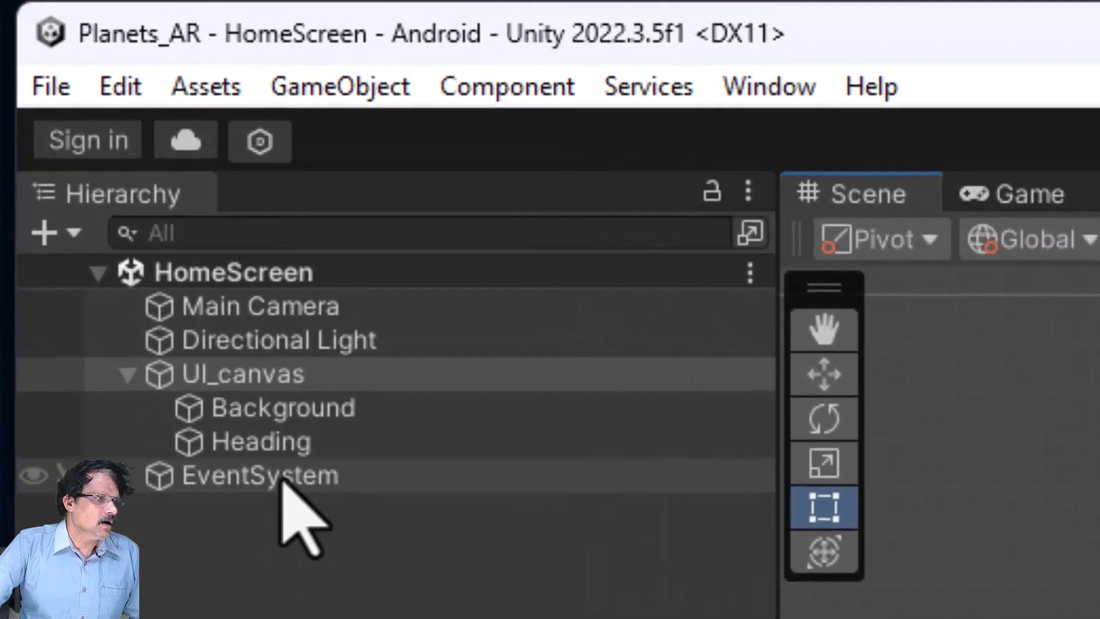
- Set the Heading image's proportional scale to 0.7
{"action": "left_click", "coordinate": [288, 451]}
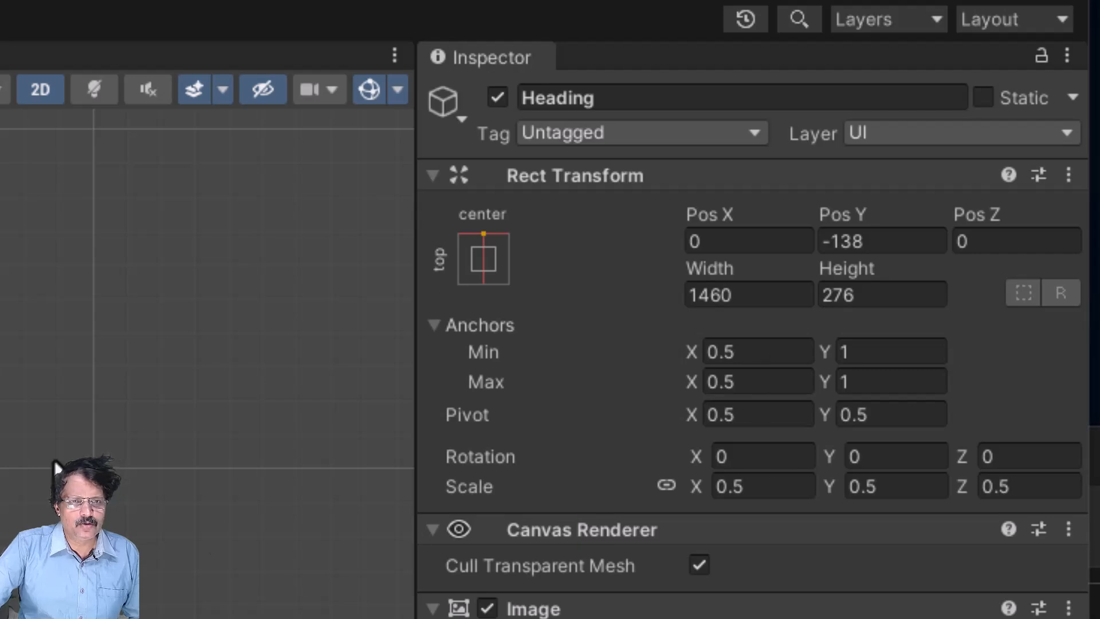
{"action": "left_click", "coordinate": [777, 486]}
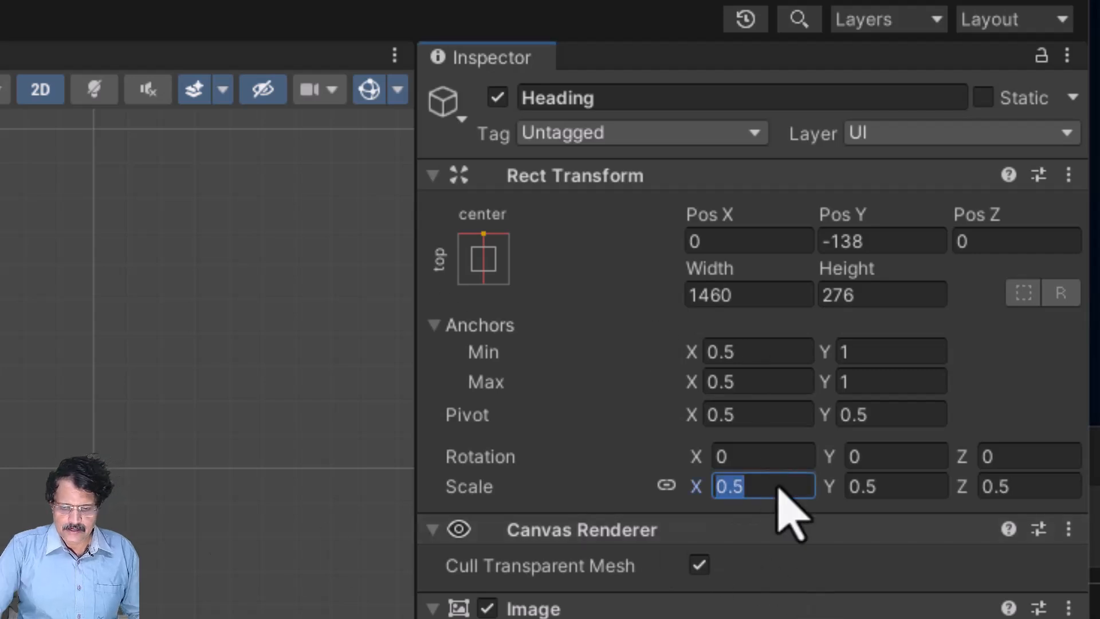
{"action": "type", "text": "0.7"}
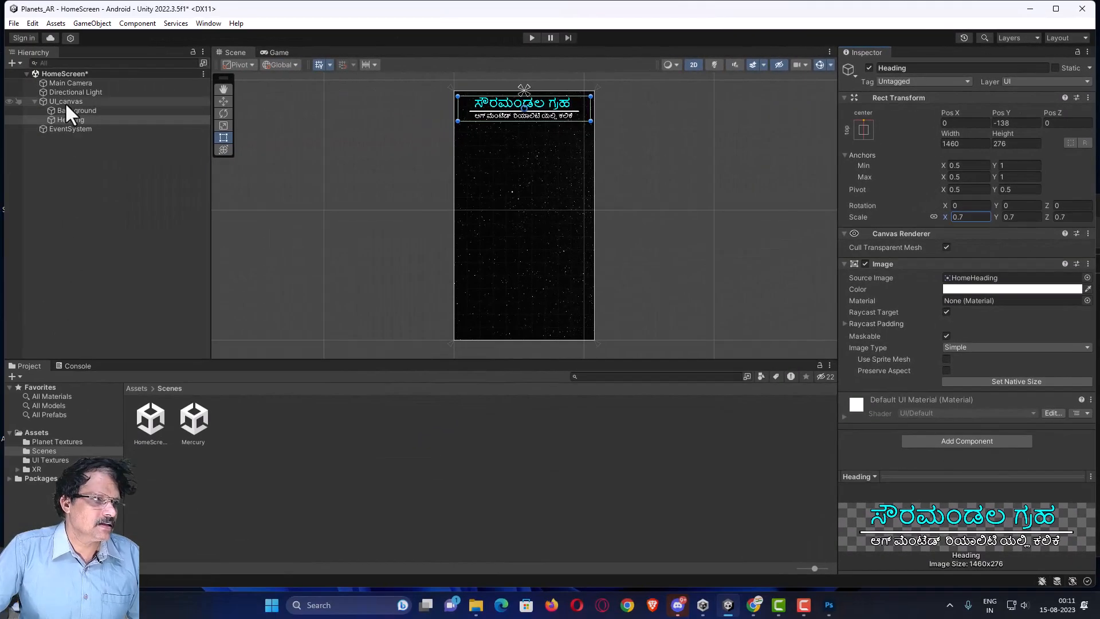
- Set the UI Scale Mode of UI_canvas's Canvas Scaler to Scale With Screen Size
{"action": "left_click", "coordinate": [67, 104]}
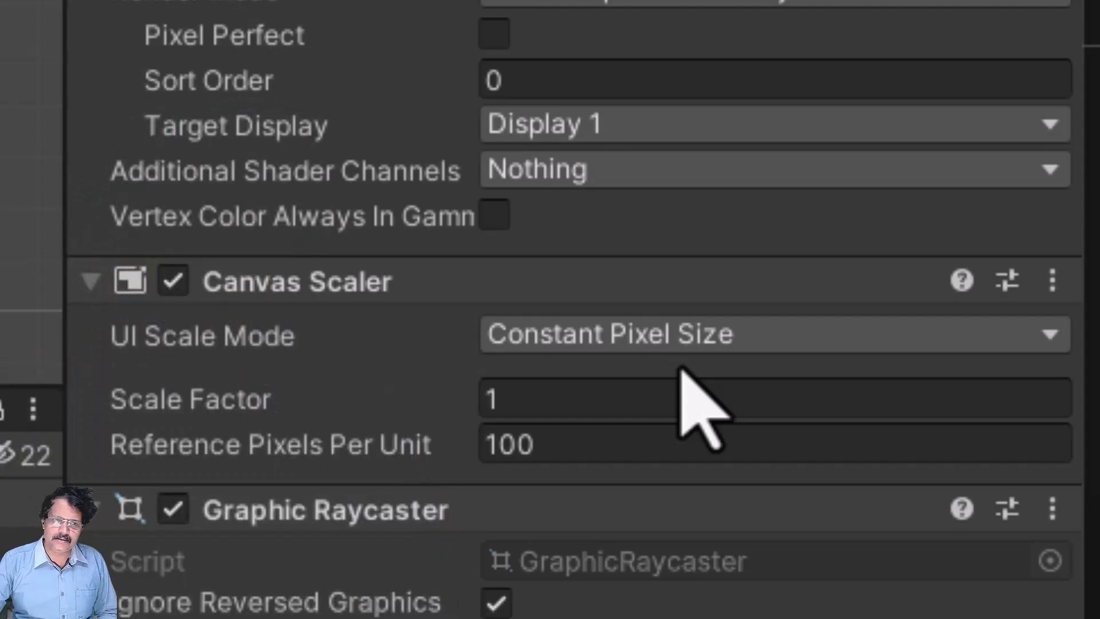
{"action": "left_click", "coordinate": [609, 337]}
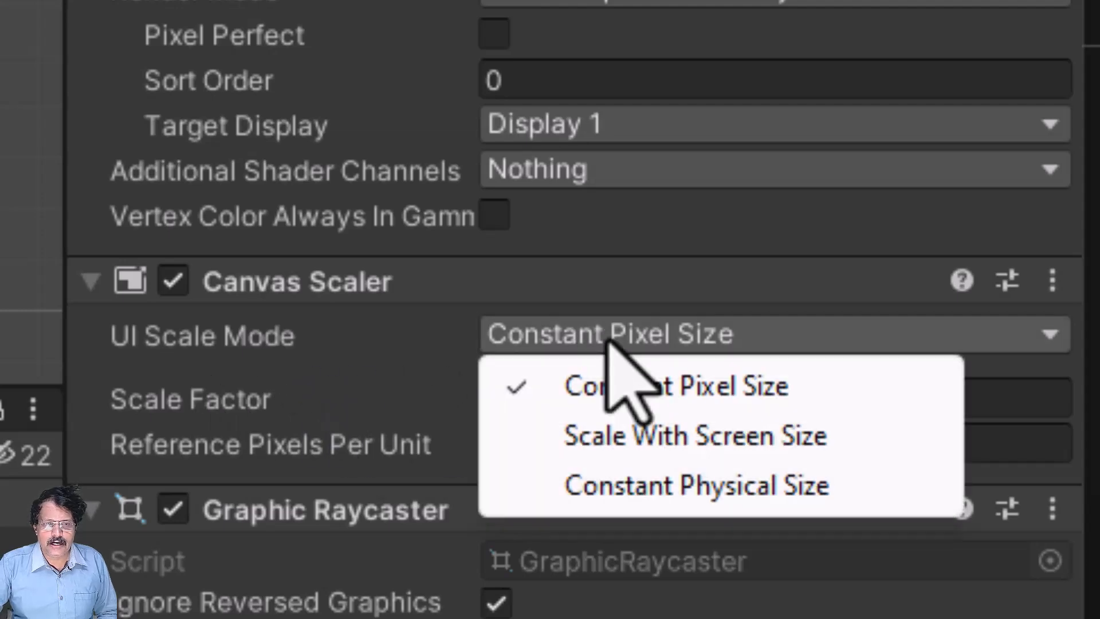
{"action": "left_click", "coordinate": [626, 439]}
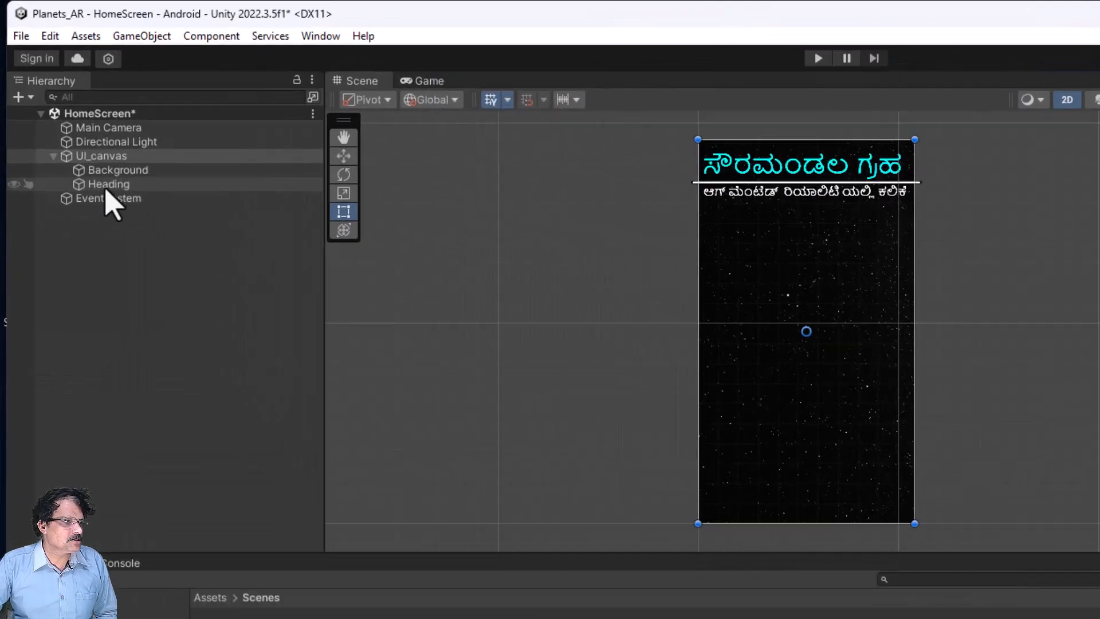
- Set Heading's proportional scale to 0.5 so it fits within the canvas width, and deselect it
{"action": "left_click", "coordinate": [108, 184]}
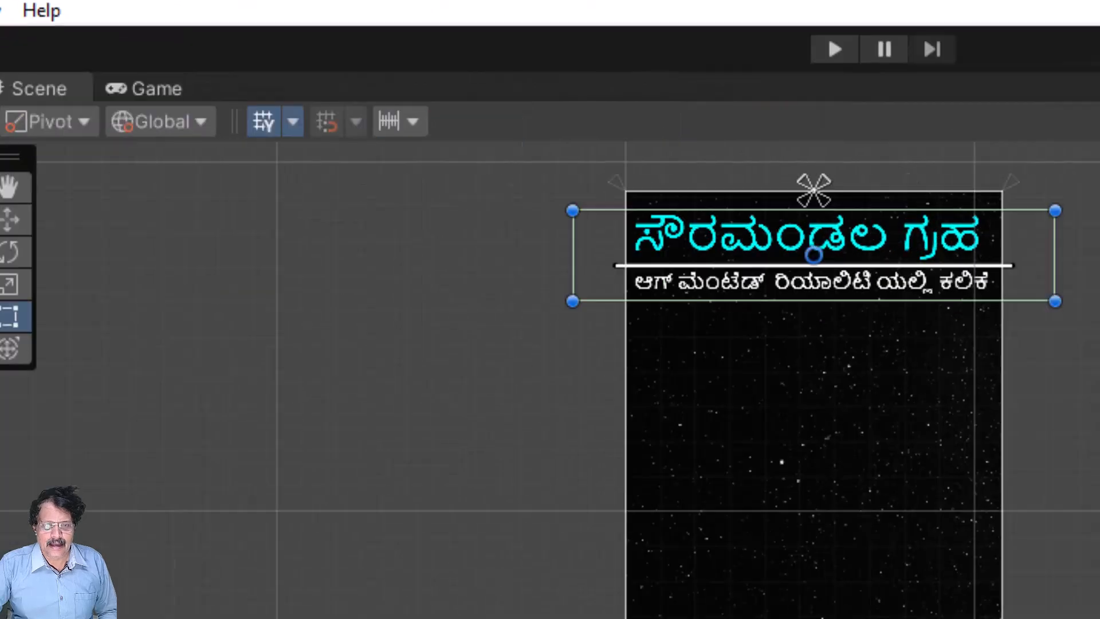
{"action": "left_click", "coordinate": [784, 420]}
{"action": "type", "text": "."}
{"action": "type", "text": "5"}
{"action": "key", "text": "Tab"}
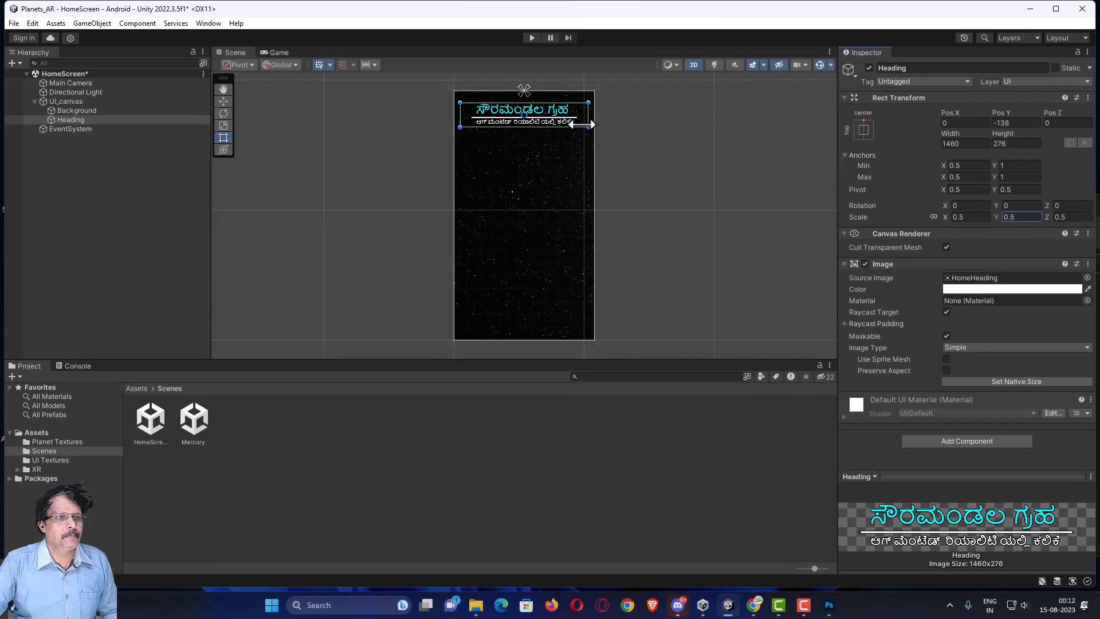
{"action": "left_click", "coordinate": [427, 119]}
{"action": "left_click", "coordinate": [427, 119]}
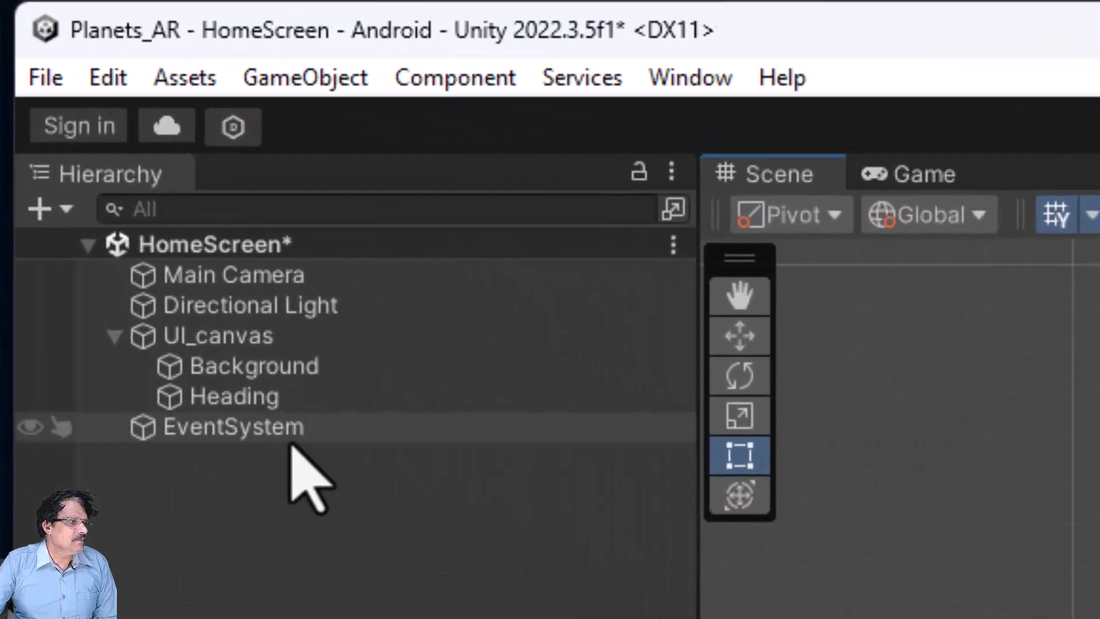
- Create an empty child object under UI_canvas and name it ButtonHandler
{"action": "left_click", "coordinate": [236, 346]}
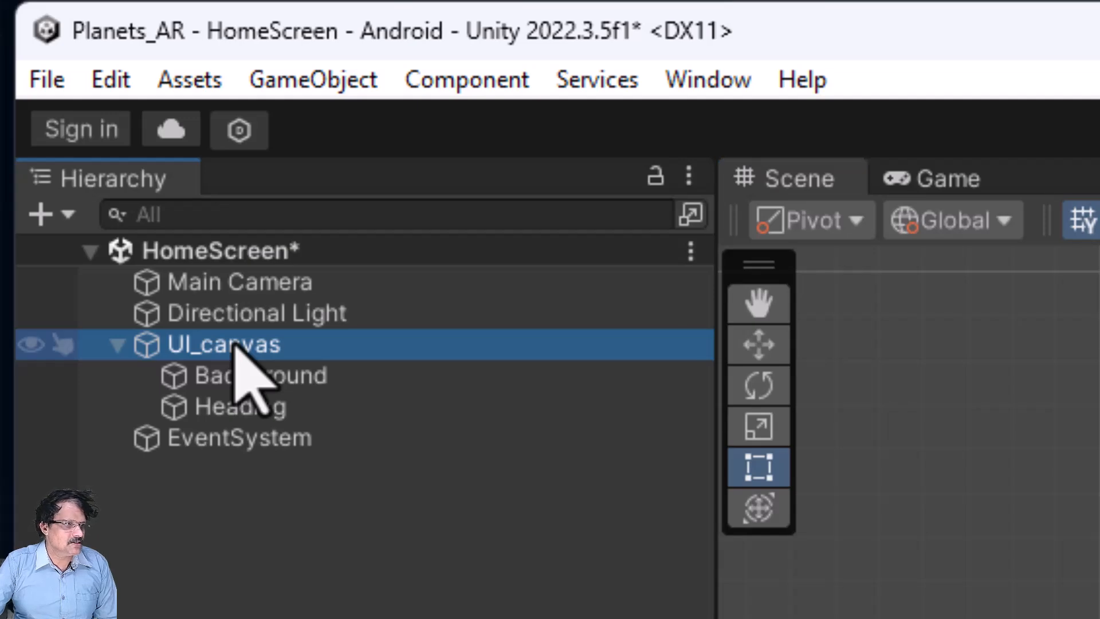
{"action": "right_click", "coordinate": [235, 345]}
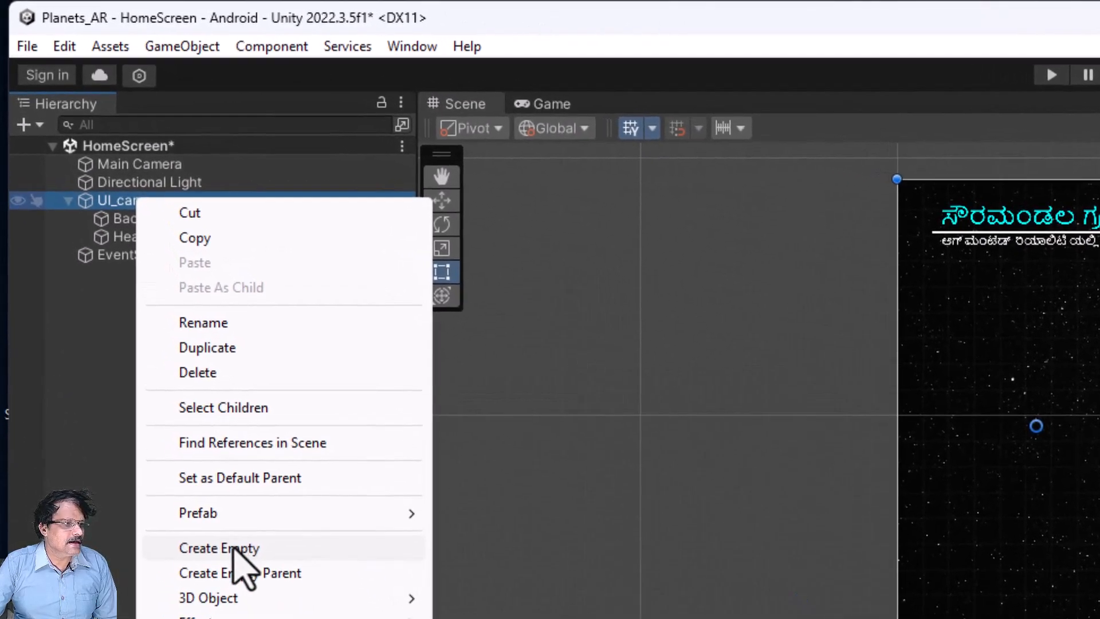
{"action": "left_click", "coordinate": [239, 548]}
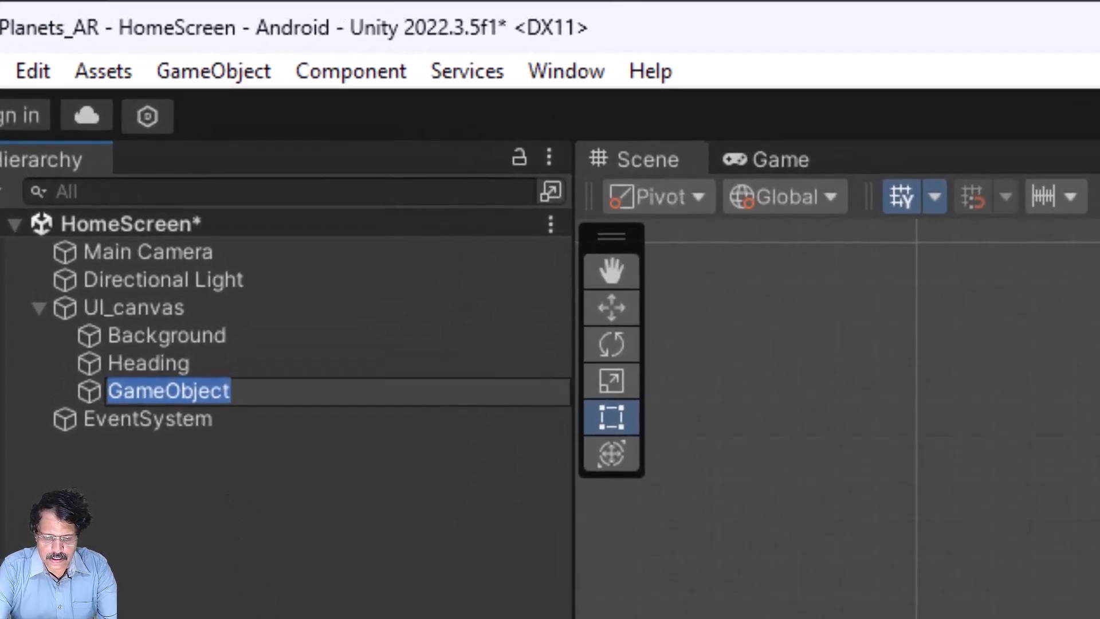
{"action": "type", "text": "Button"}
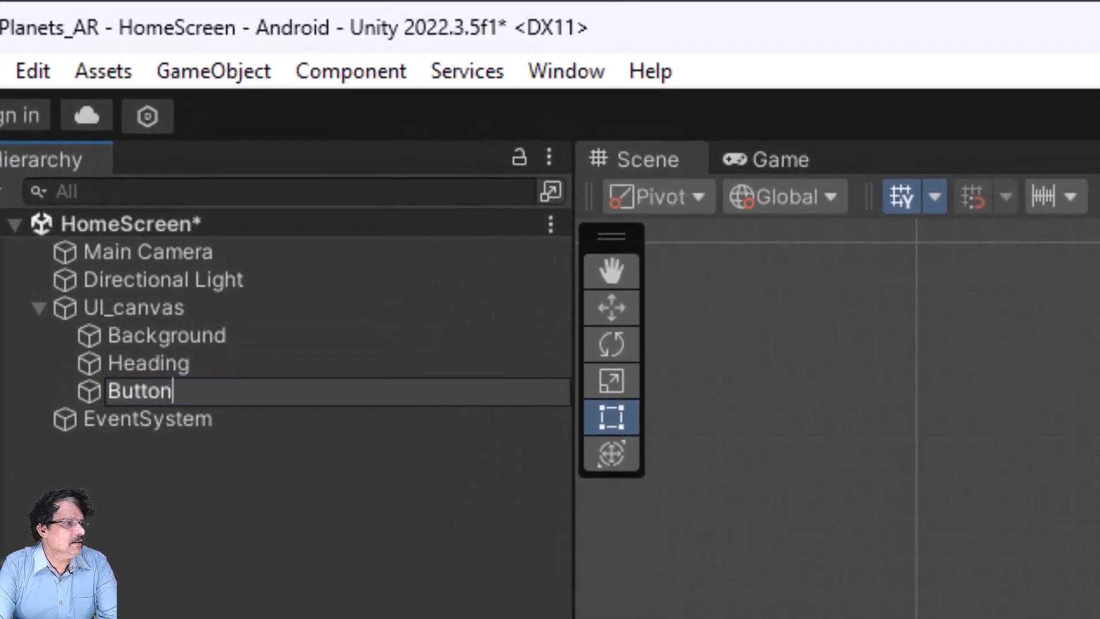
{"action": "type", "text": "Handler"}
{"action": "key", "text": "Return"}
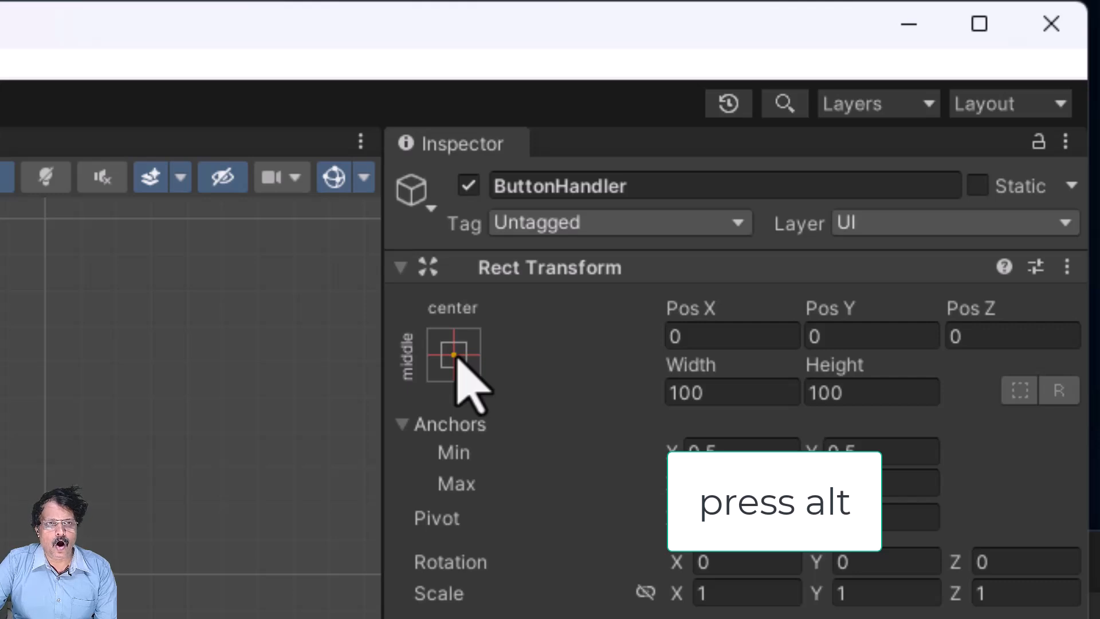
- Stretch ButtonHandler's anchors and position over the full canvas in both directions, and set its Top offset to 250
{"action": "left_click", "coordinate": [455, 355]}
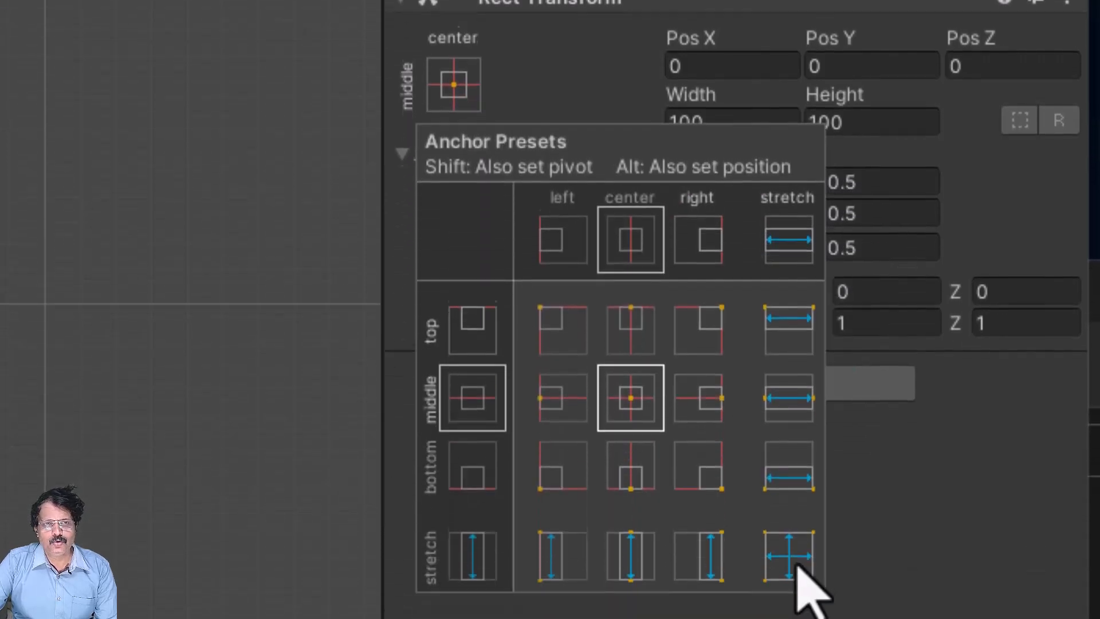
{"action": "left_click", "coordinate": [788, 540], "text": "alt"}
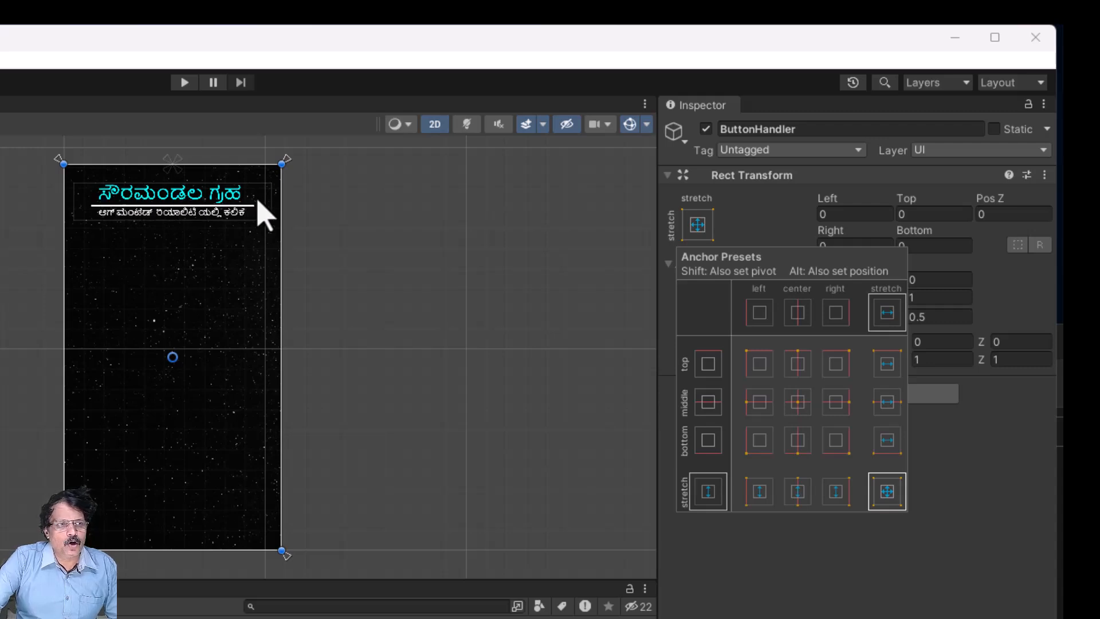
{"action": "left_click_drag", "start_coordinate": [159, 162], "coordinate": [159, 224]}
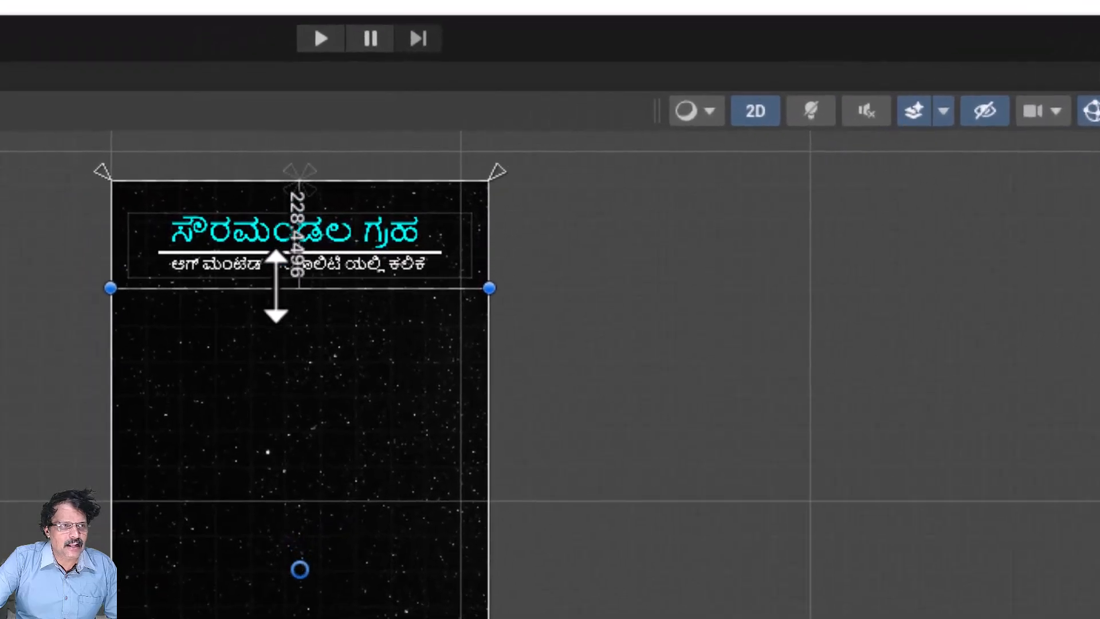
{"action": "left_click_drag", "start_coordinate": [275, 287], "coordinate": [276, 289]}
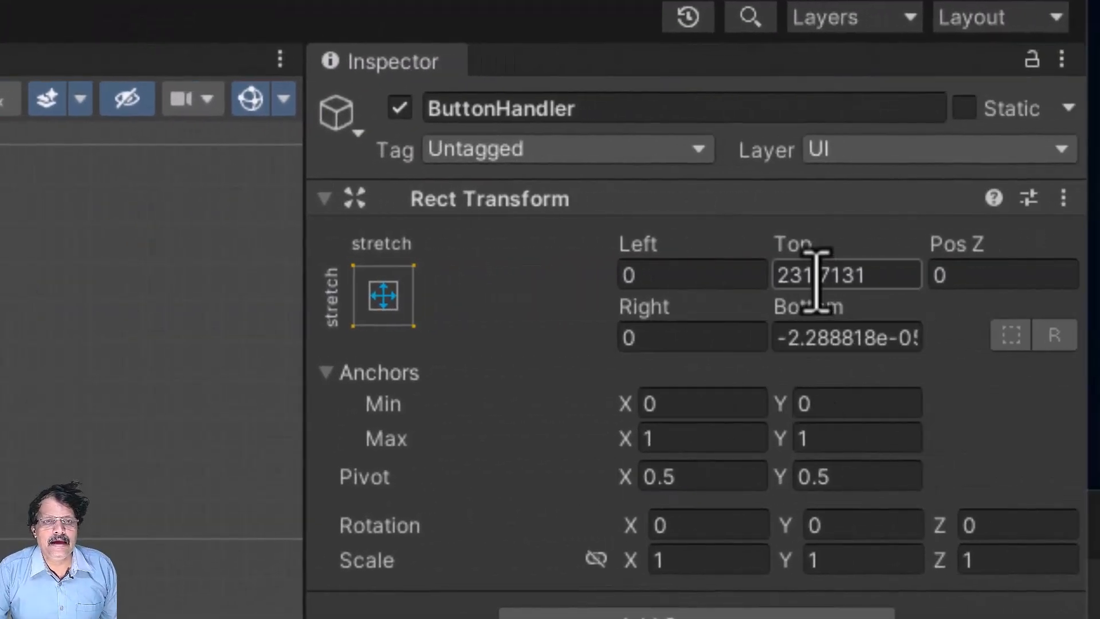
{"action": "left_click", "coordinate": [958, 277]}
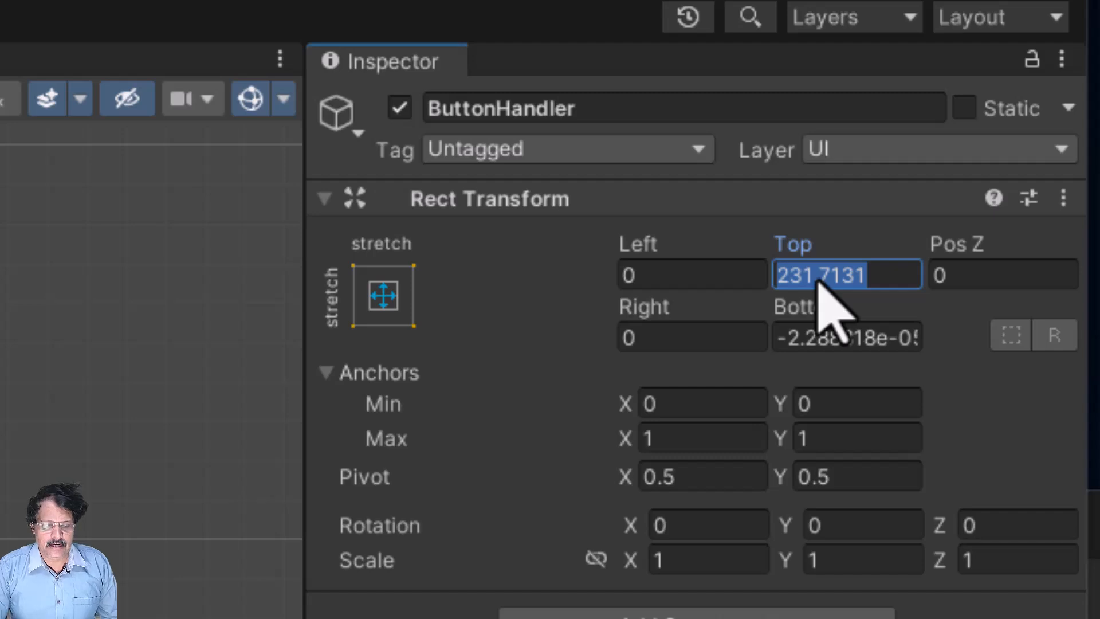
{"action": "type", "text": "250"}
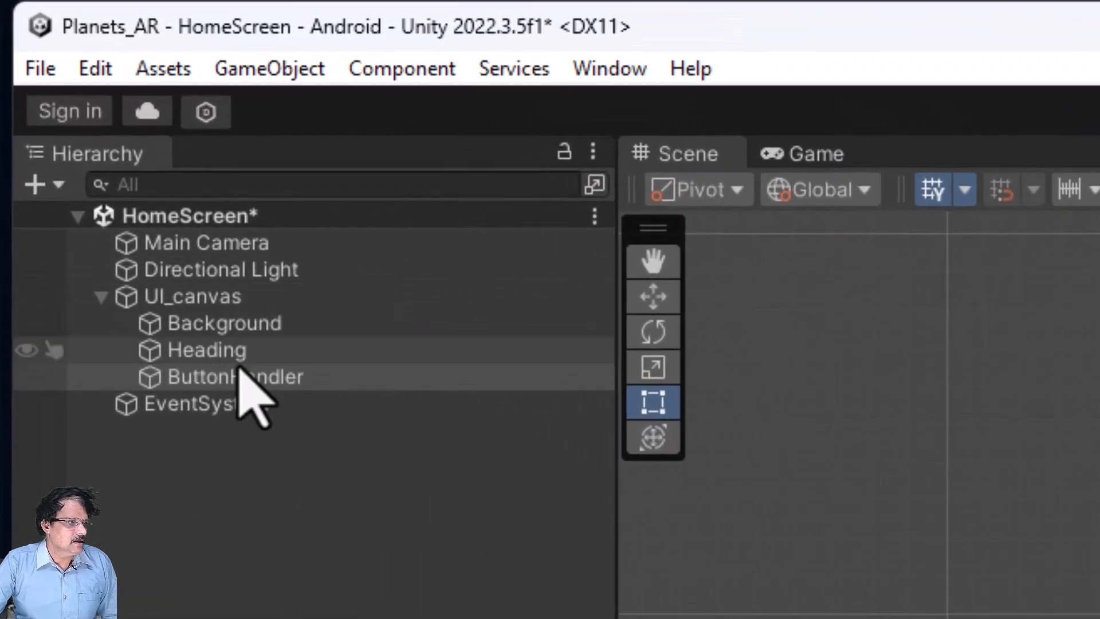
- Add a UI Image as a child of ButtonHandler and name it Mercury_btn
{"action": "left_click", "coordinate": [243, 376]}
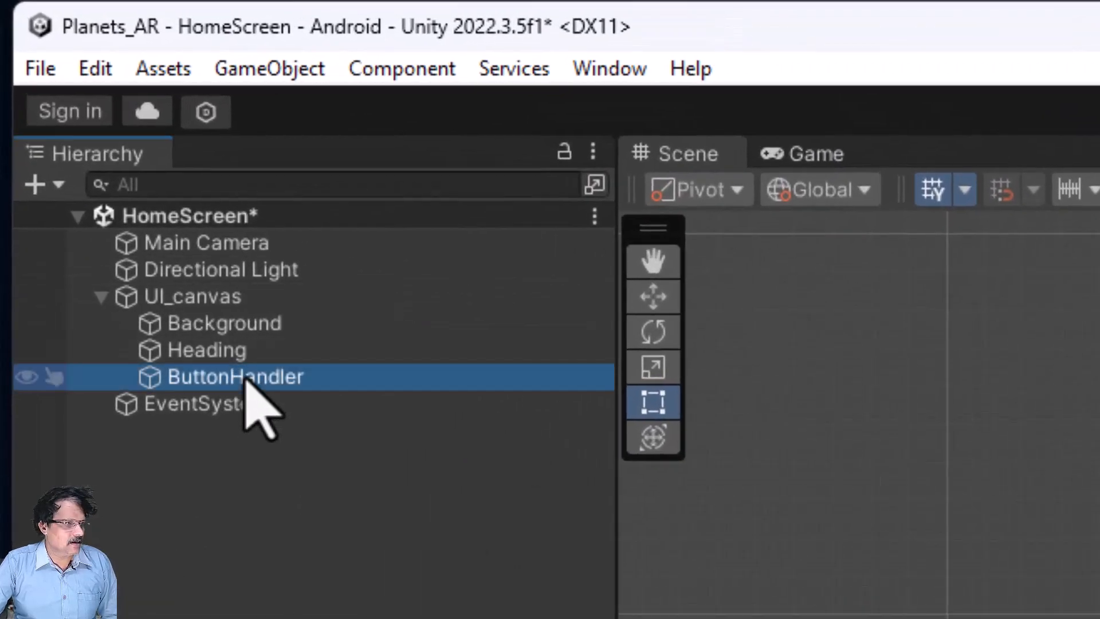
{"action": "right_click", "coordinate": [245, 378]}
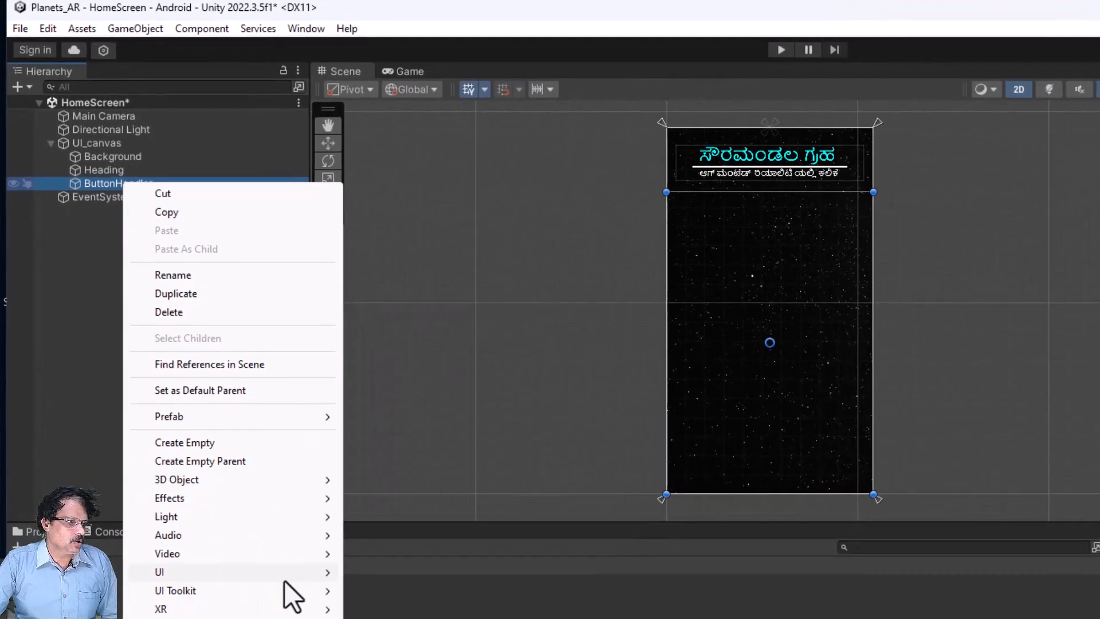
{"action": "mouse_move", "coordinate": [284, 577]}
{"action": "left_click", "coordinate": [385, 575]}
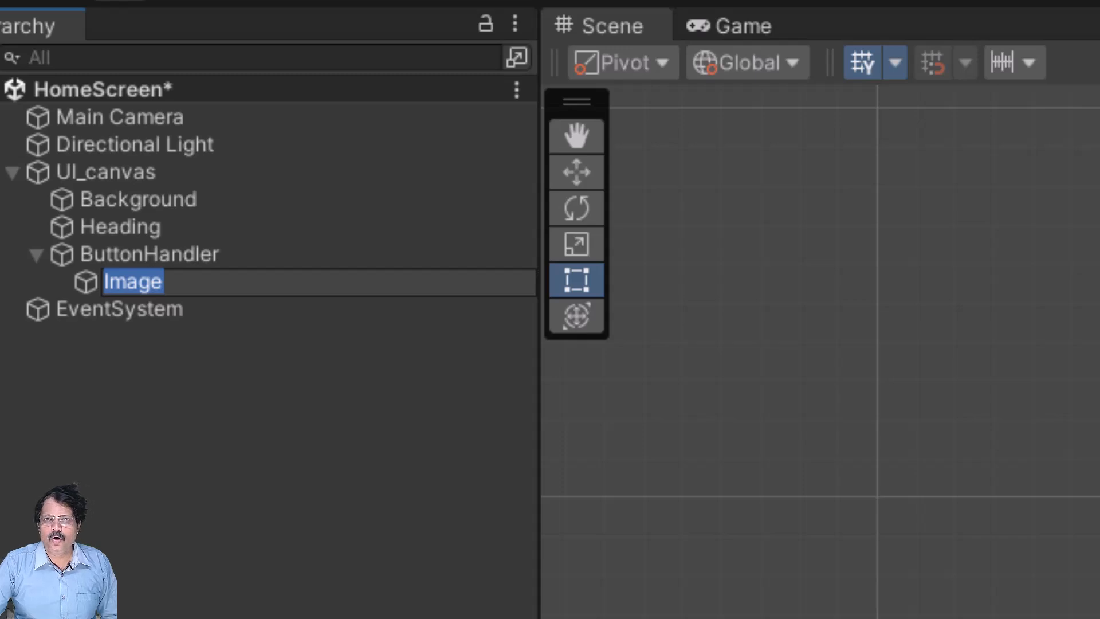
{"action": "type", "text": "Mercury"}
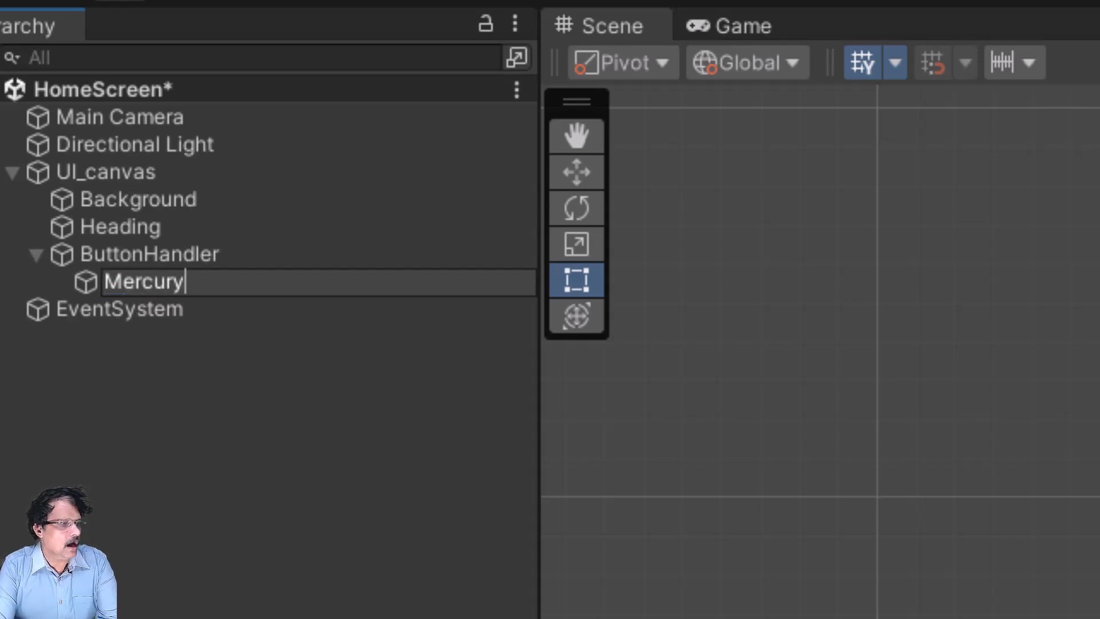
{"action": "type", "text": "_"}
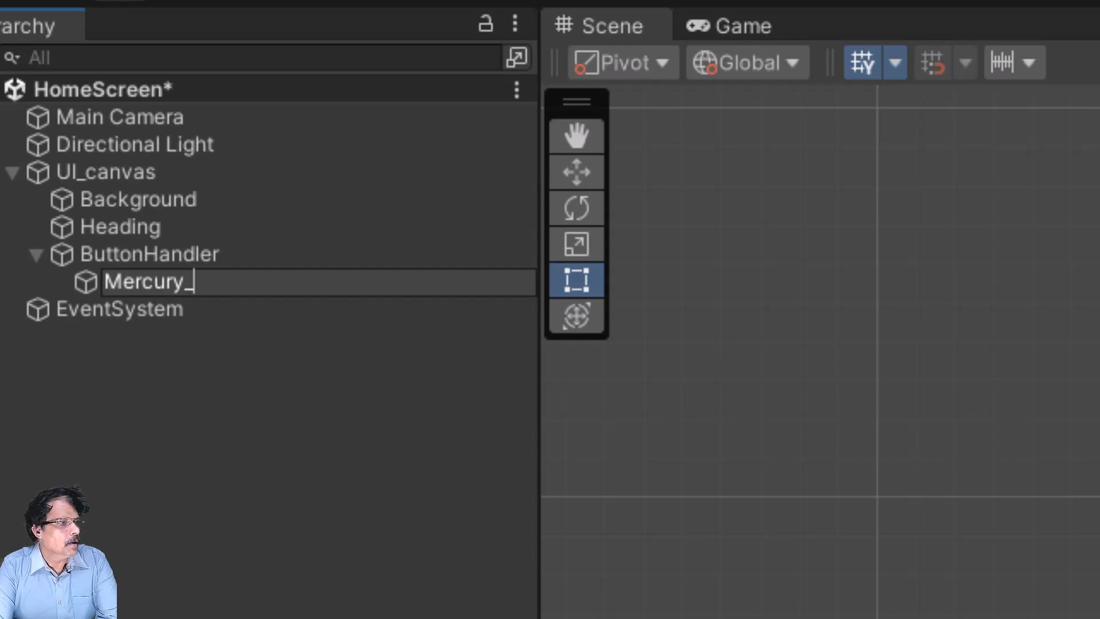
{"action": "type", "text": "btn"}
{"action": "key", "text": "Return"}
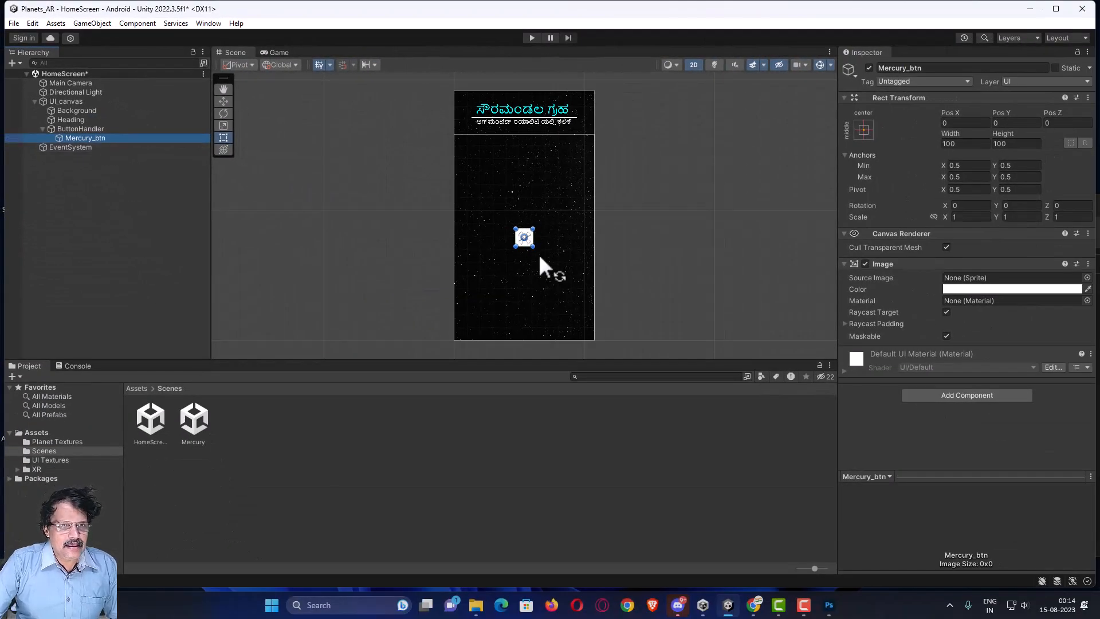
- Set Mercury_btn's width and height to 250
{"action": "left_click", "coordinate": [968, 143]}
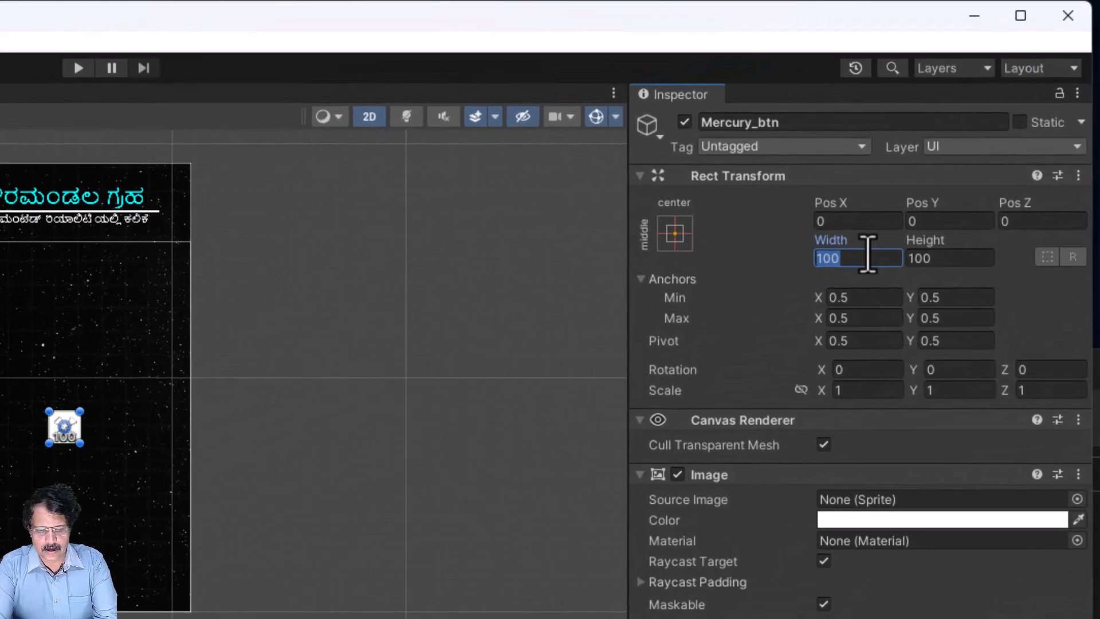
{"action": "type", "text": "250"}
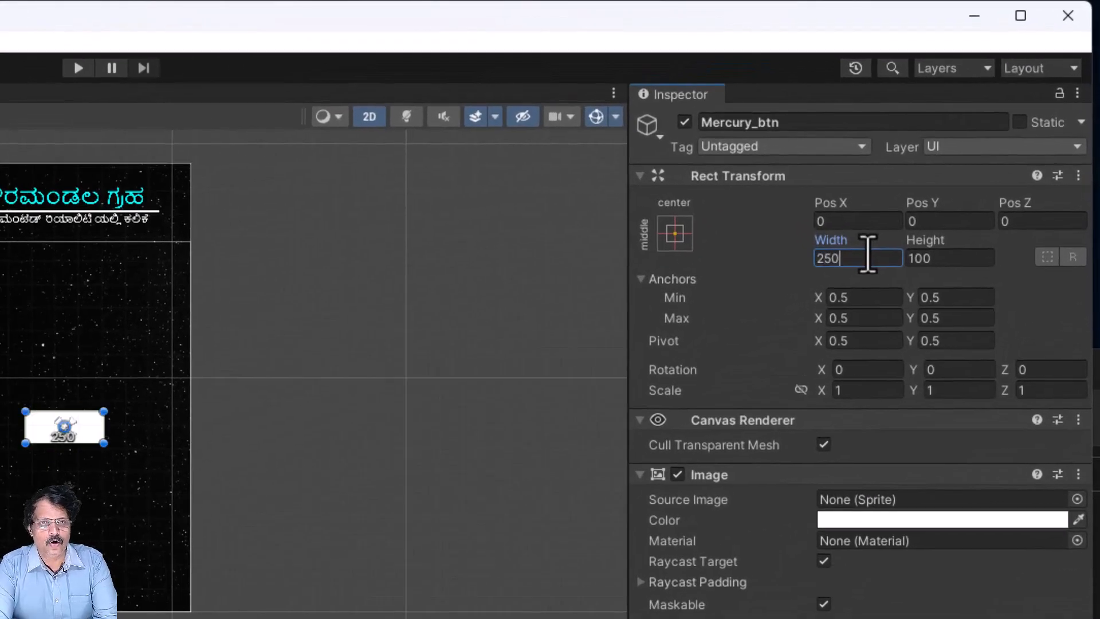
{"action": "key", "text": "Tab"}
{"action": "type", "text": "250"}
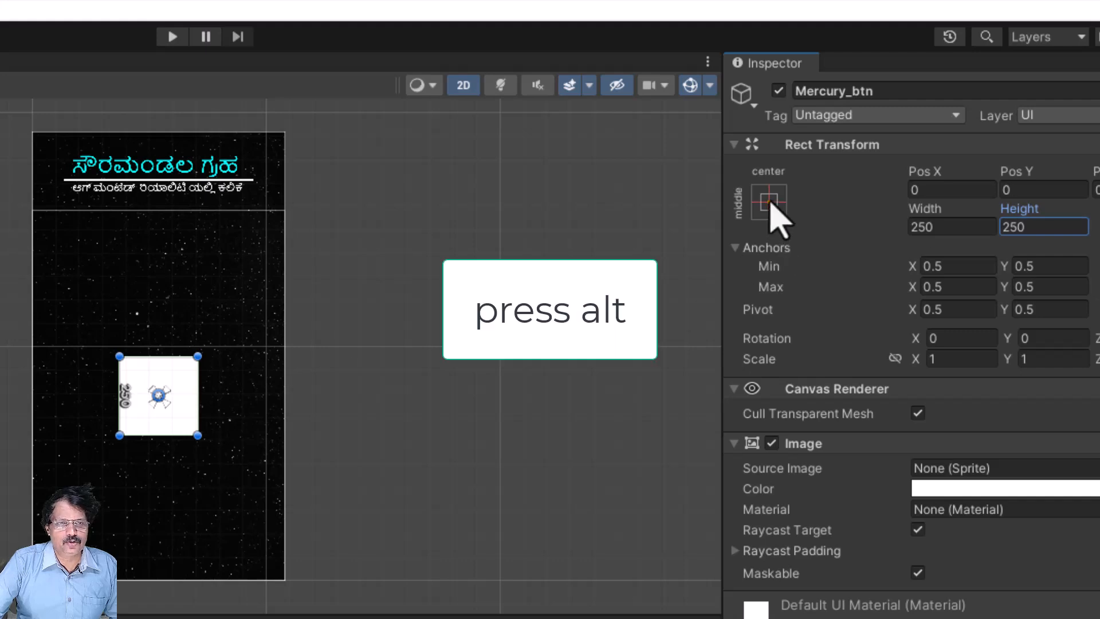
- Anchor Mercury_btn to the top-left corner of ButtonHandler, setting its position along with the anchor
{"action": "left_click", "coordinate": [770, 202]}
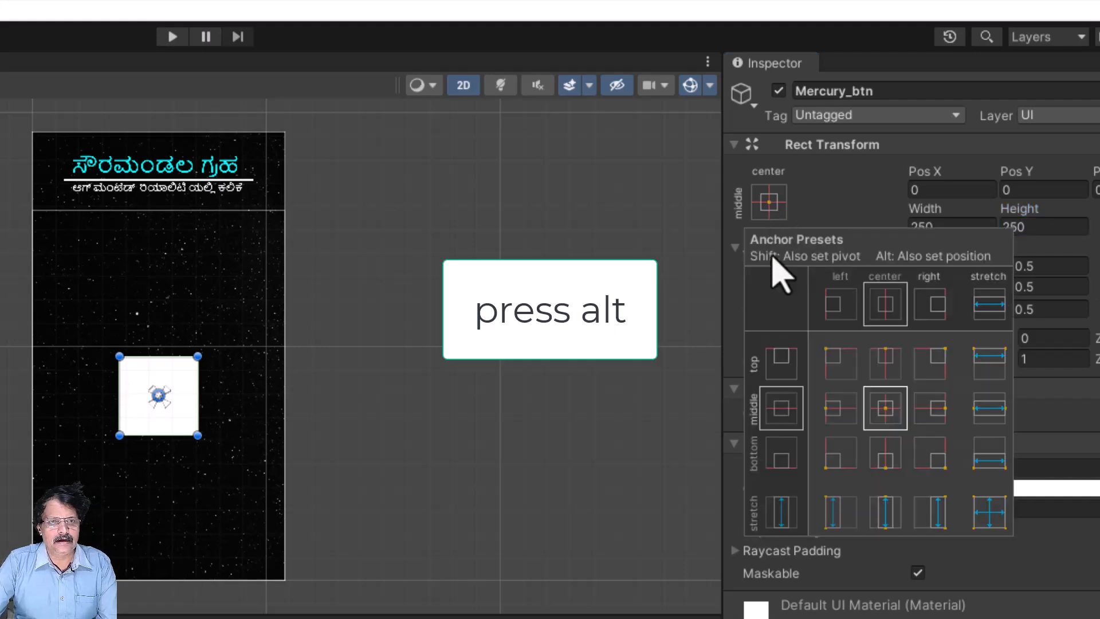
{"action": "left_click", "coordinate": [841, 363], "text": "alt"}
{"action": "left_click", "coordinate": [841, 363], "text": "alt"}
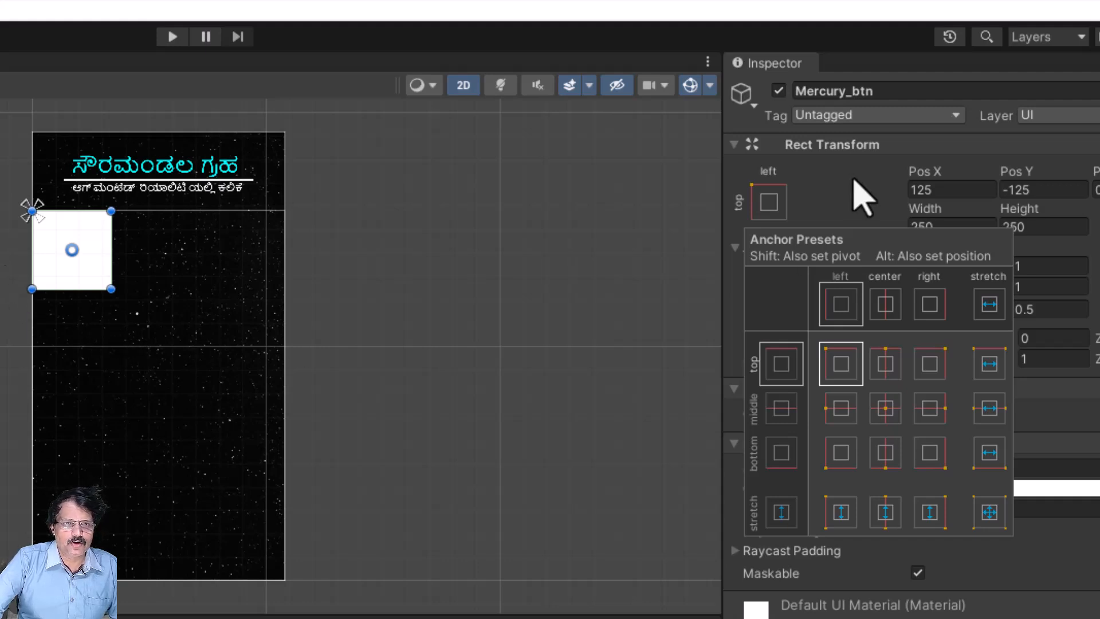
- Position Mercury_btn at Pos X 200 and Pos Y -150
{"action": "left_click", "coordinate": [974, 189]}
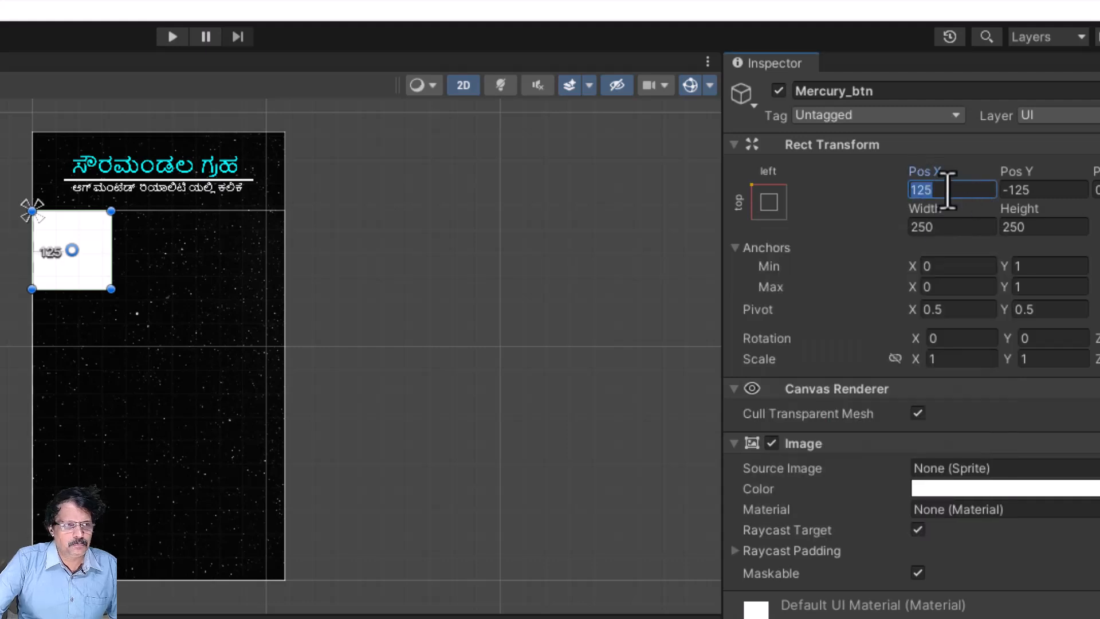
{"action": "type", "text": "2"}
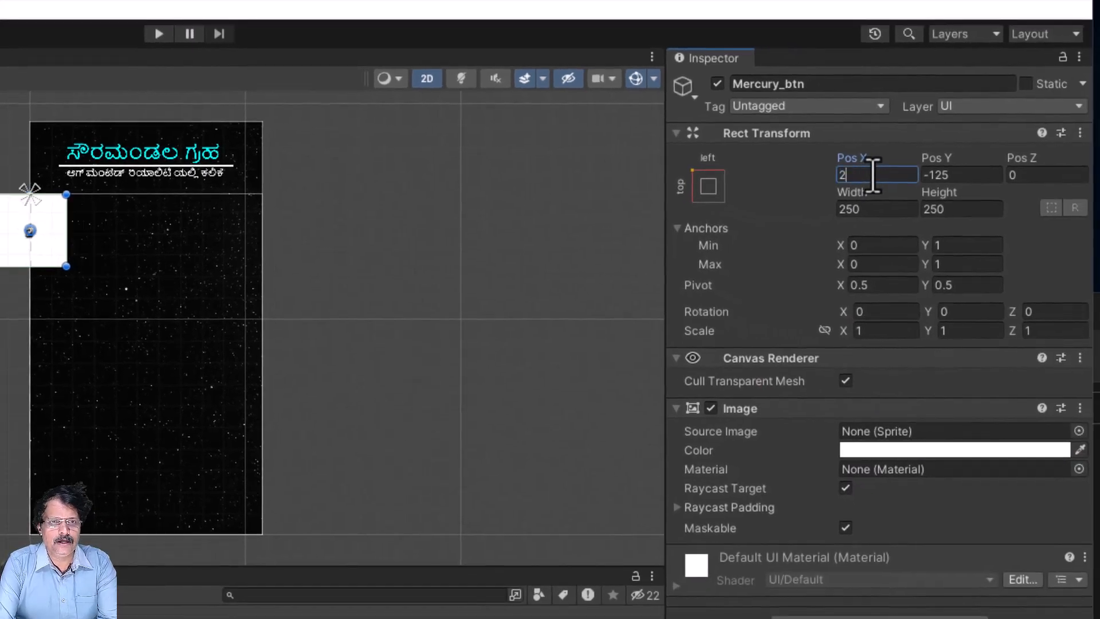
{"action": "type", "text": "00"}
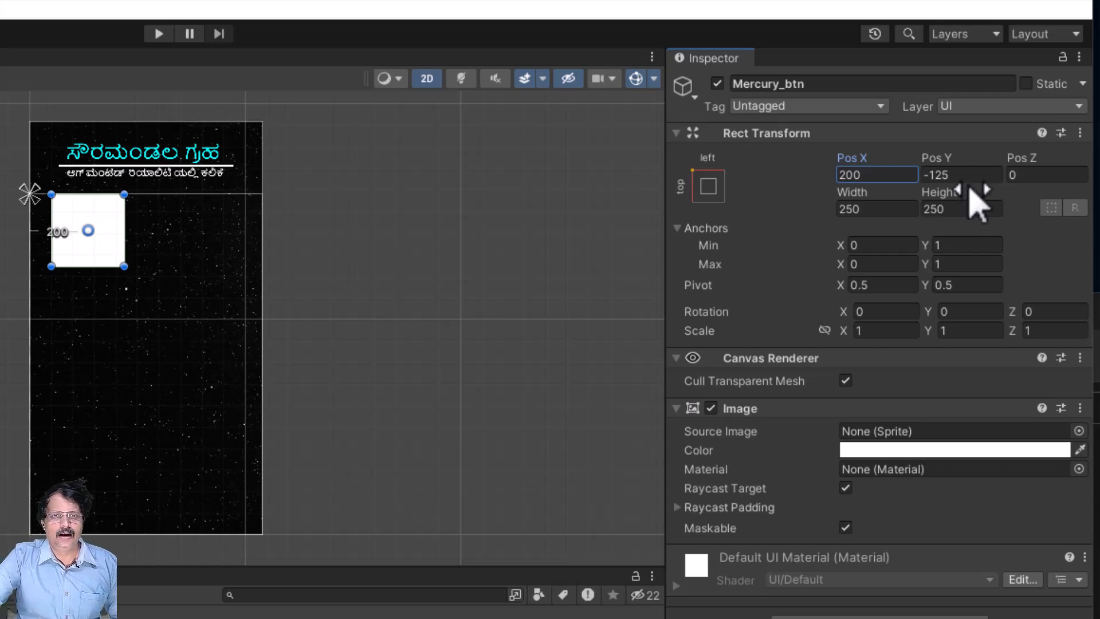
{"action": "left_click", "coordinate": [966, 175]}
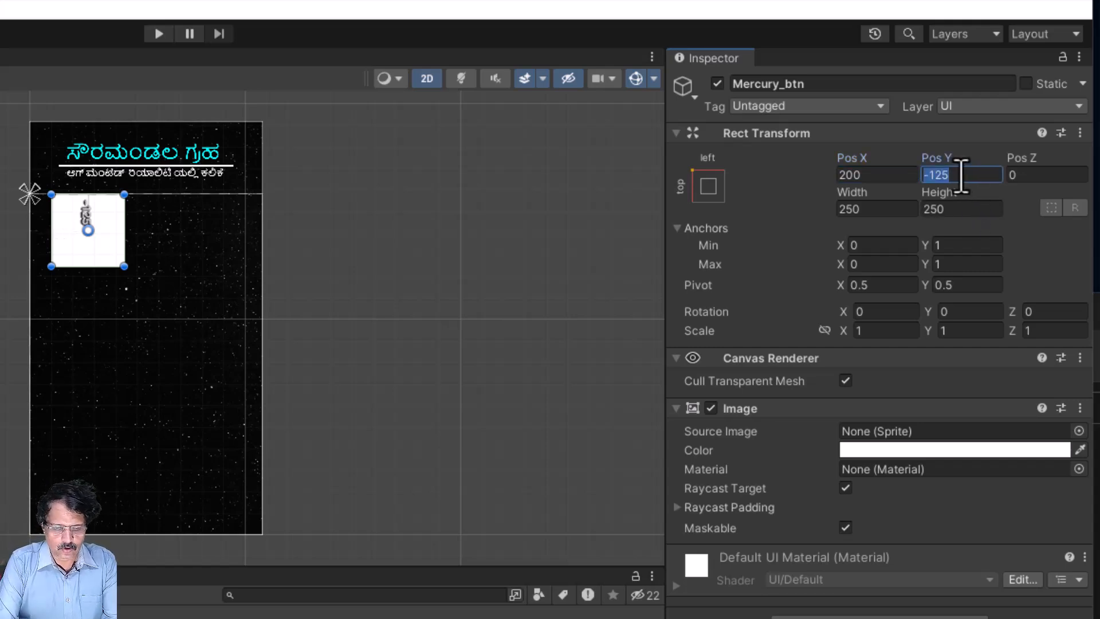
{"action": "type", "text": "-200"}
{"action": "key", "text": "Return"}
{"action": "type", "text": "-150"}
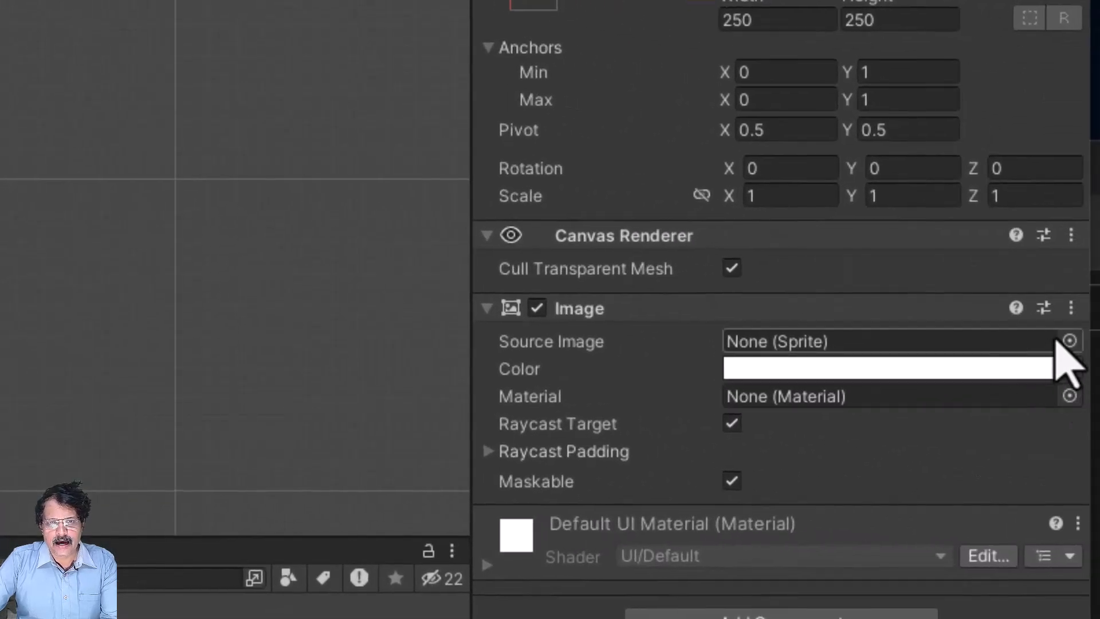
- Assign the Mercury Button sprite as Mercury_btn's source image
{"action": "left_click", "coordinate": [1069, 342]}
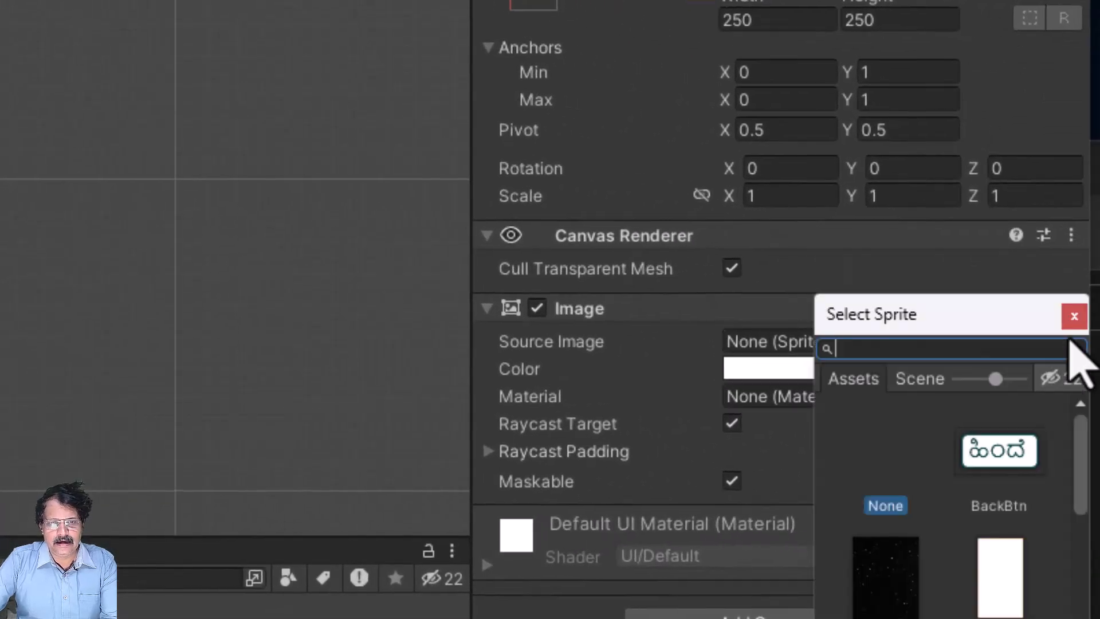
{"action": "scroll", "coordinate": [1063, 463], "scroll_direction": "down", "scroll_amount": 3}
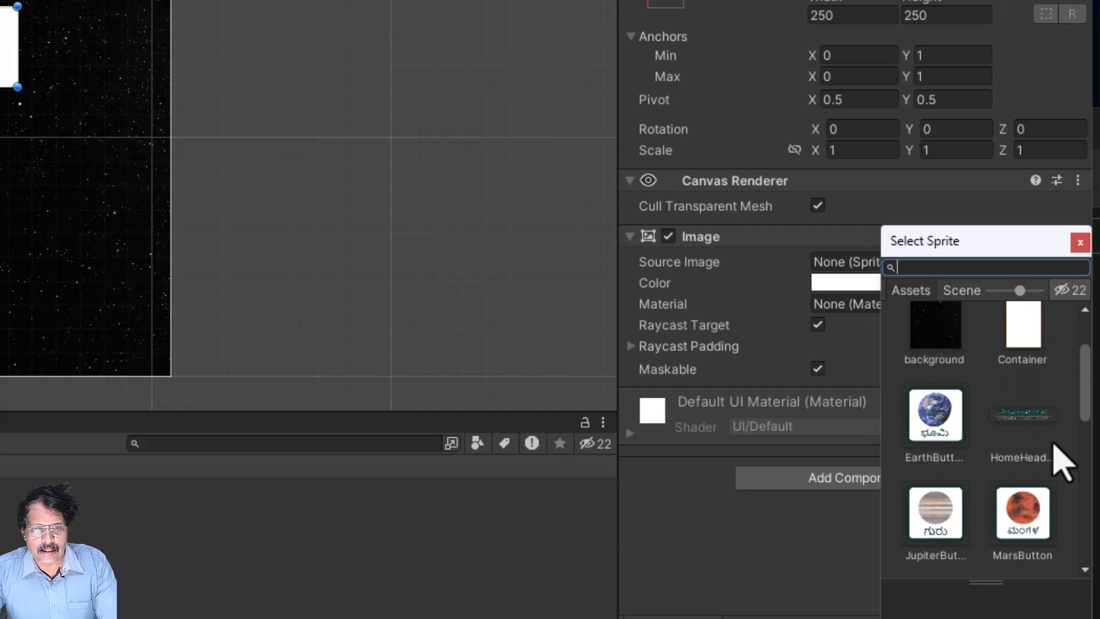
{"action": "scroll", "coordinate": [1062, 462], "scroll_direction": "down", "scroll_amount": 5}
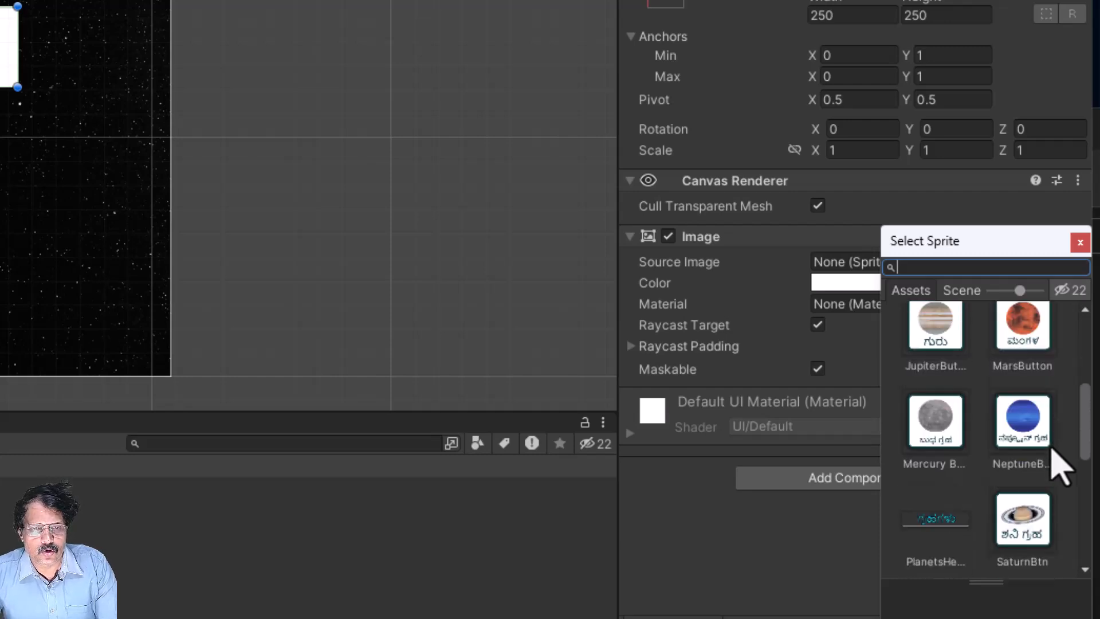
{"action": "left_click", "coordinate": [936, 426]}
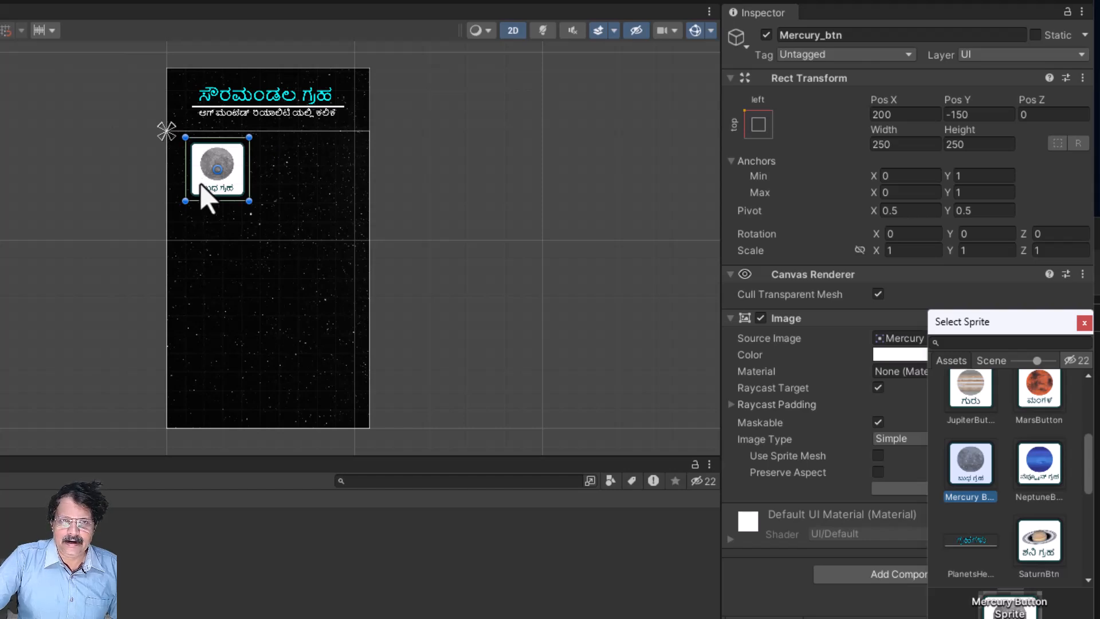
- Enlarge Mercury_btn to a width and height of 300
{"action": "left_click", "coordinate": [902, 144]}
{"action": "type", "text": "300"}
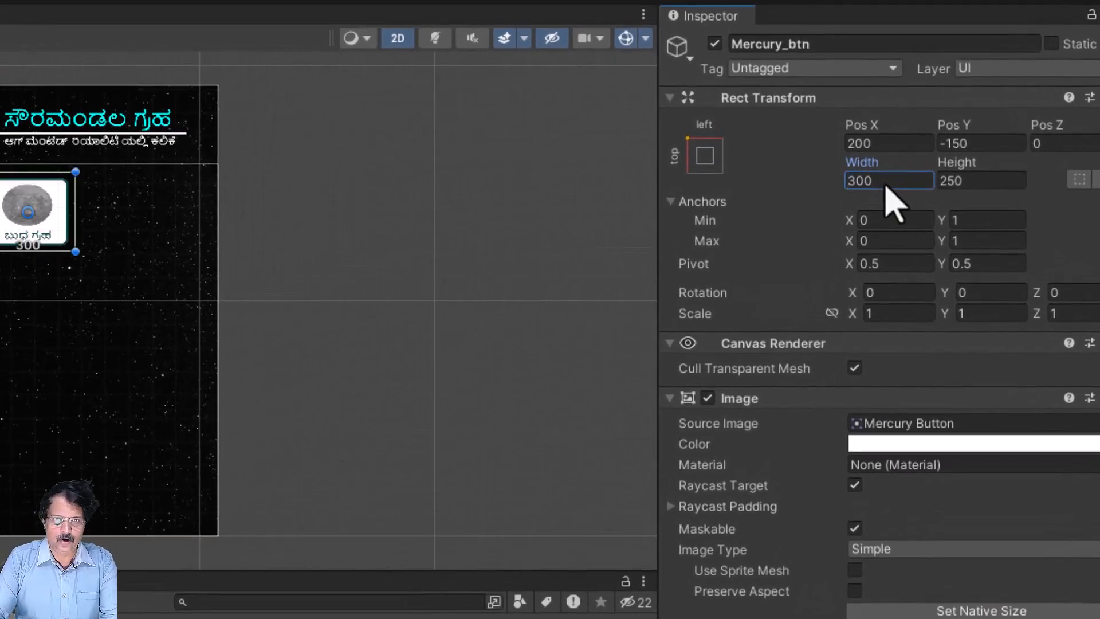
{"action": "left_click", "coordinate": [959, 179]}
{"action": "type", "text": "300"}
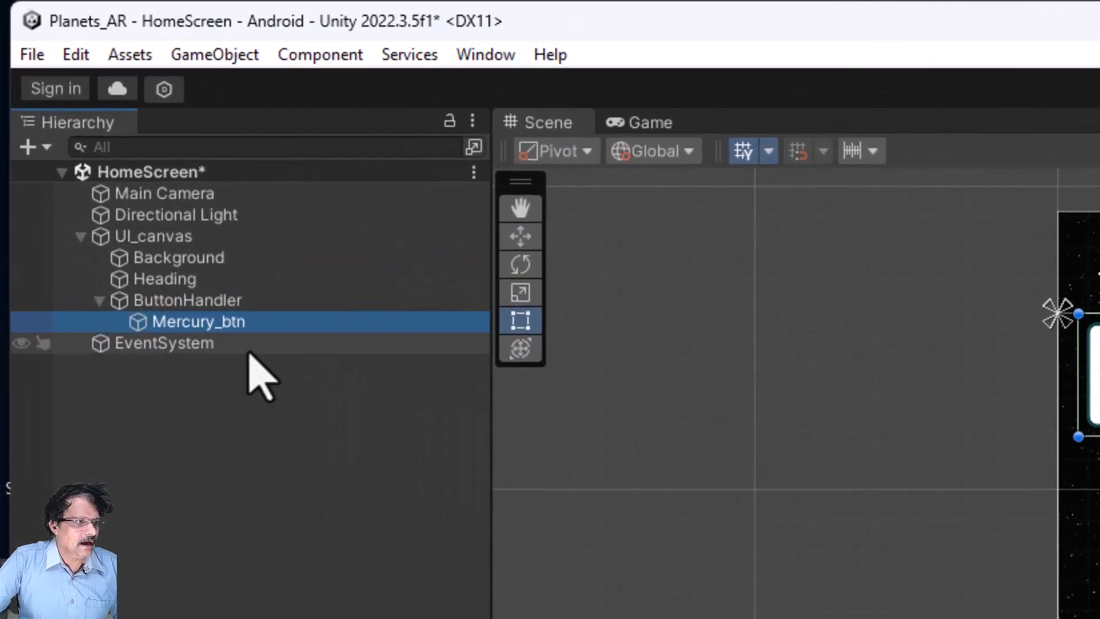
- Duplicate Mercury_btn within ButtonHandler
{"action": "right_click", "coordinate": [229, 322]}
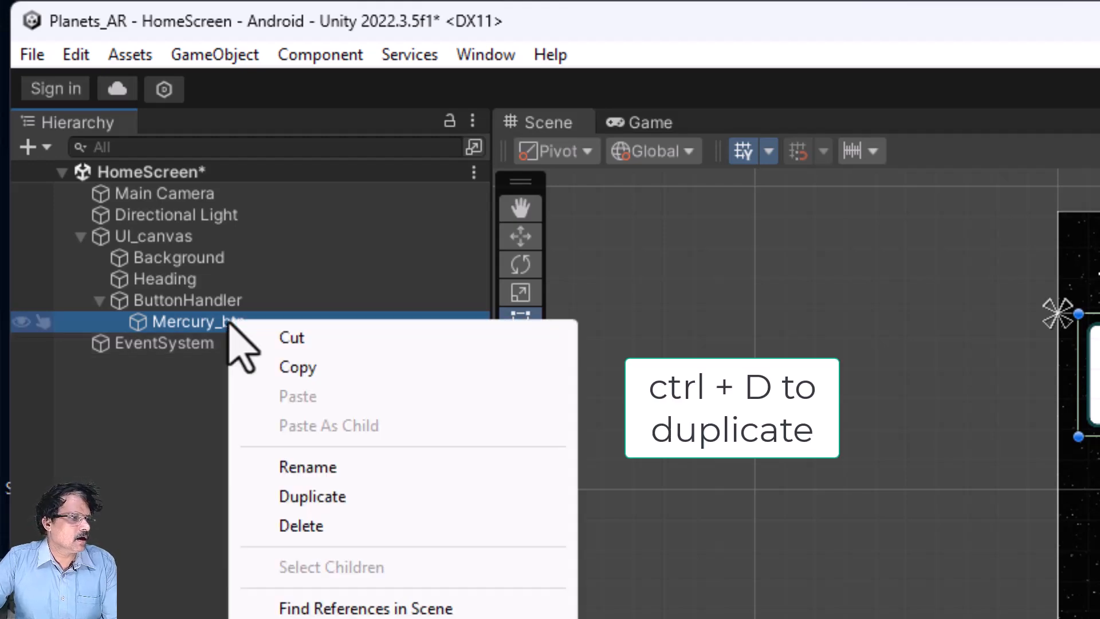
{"action": "left_click", "coordinate": [309, 497]}
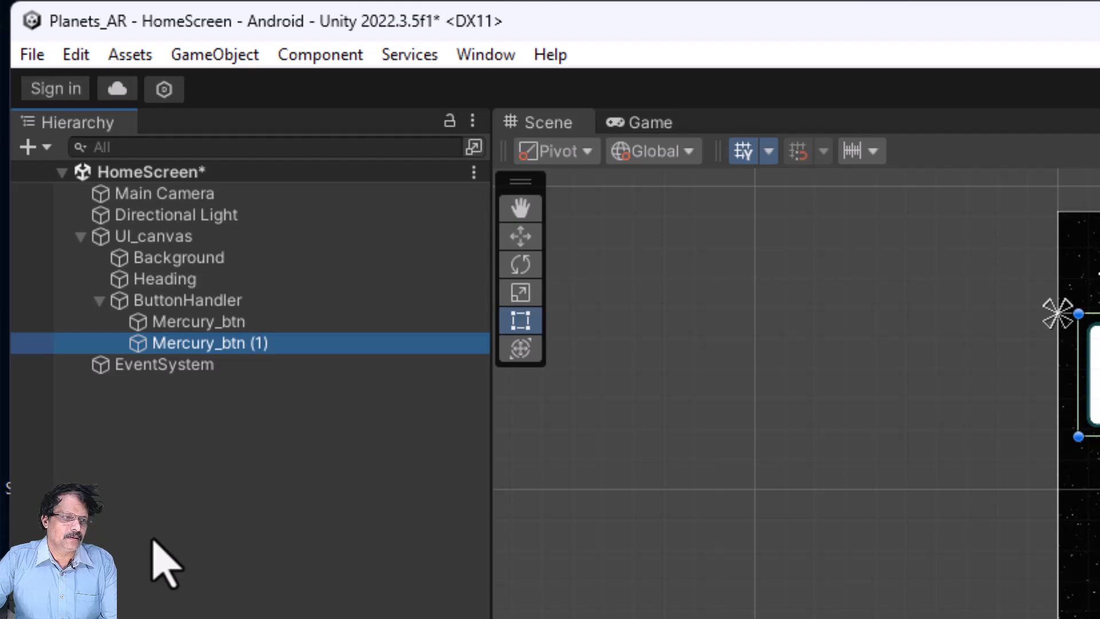
- Rename the duplicated Mercury button as Venus_btn
{"action": "key", "text": "F2"}
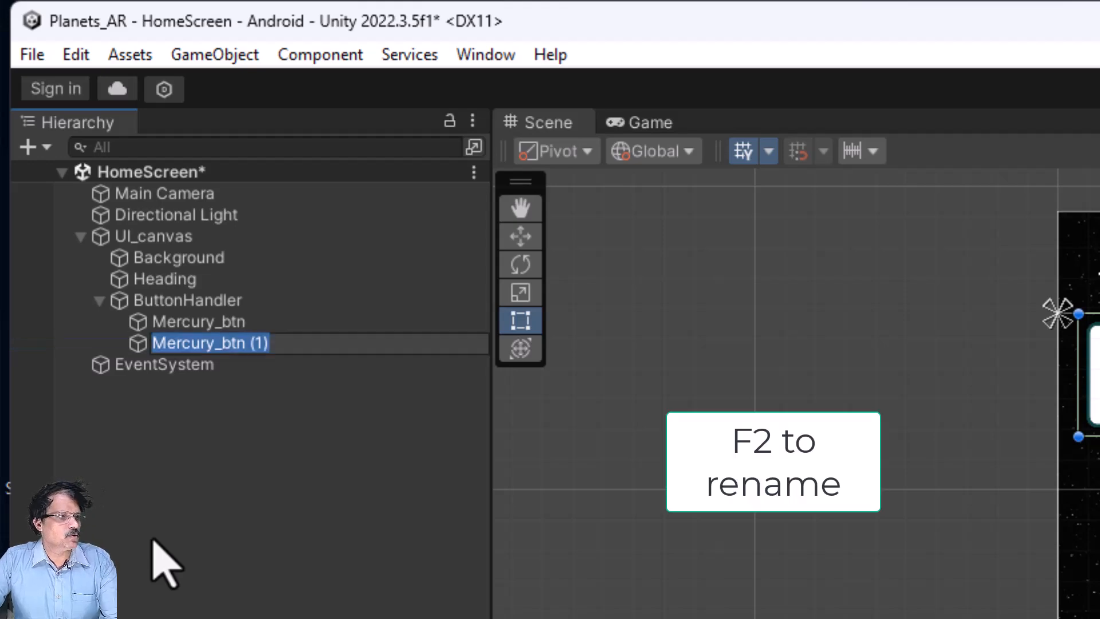
{"action": "type", "text": "Venus_btn"}
{"action": "key", "text": "Return"}
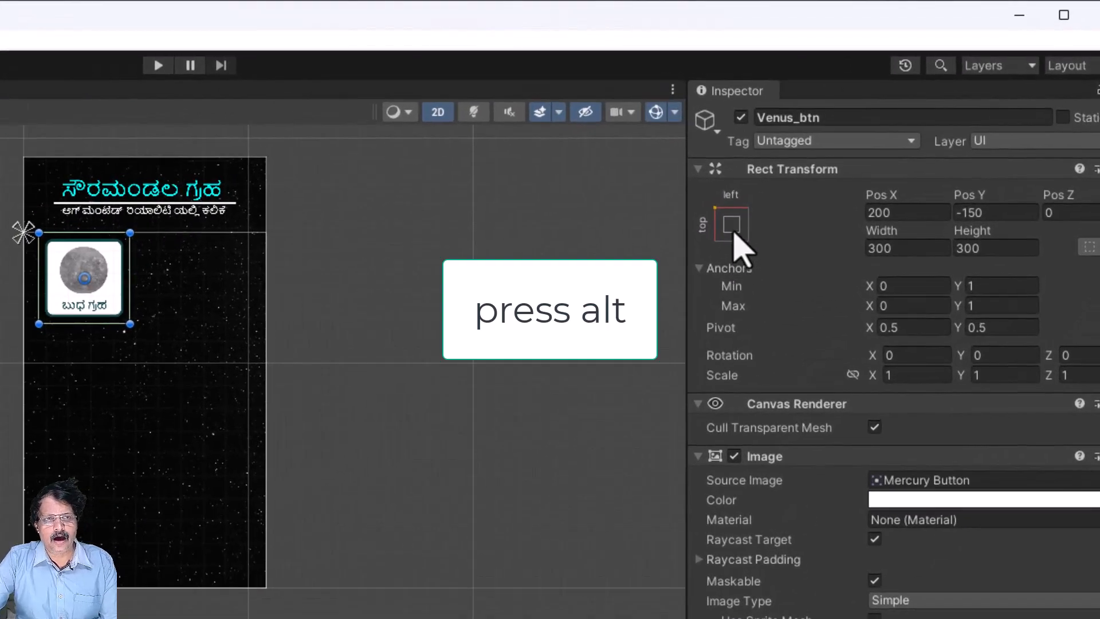
- Anchor and position Venus_btn at the top right of its parent, and set its Pos X to -200
{"action": "left_click", "coordinate": [733, 225]}
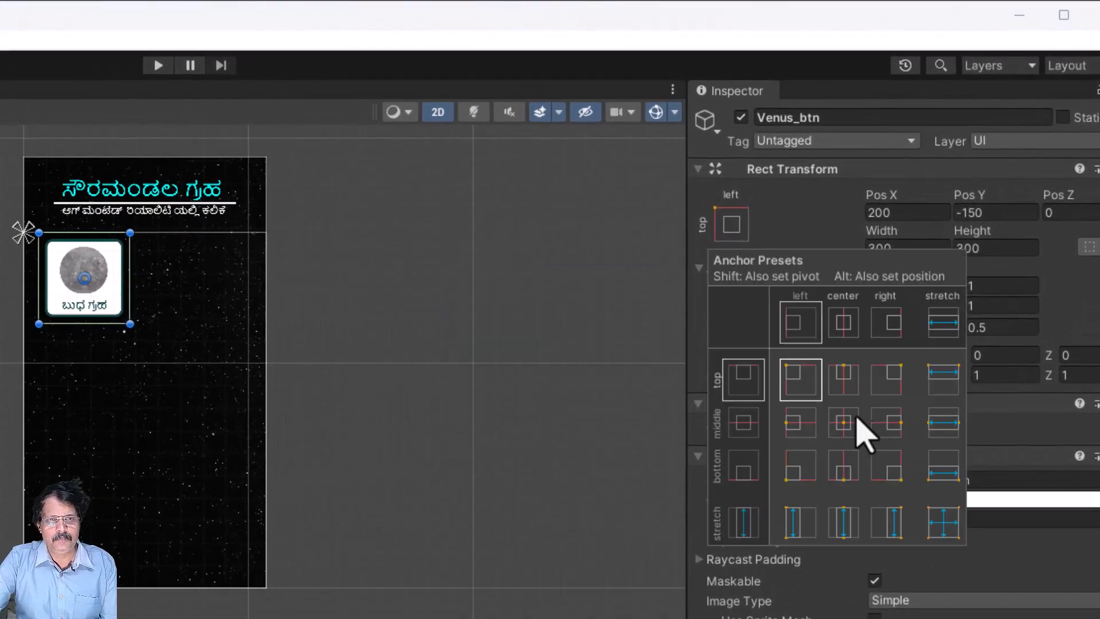
{"action": "left_click", "coordinate": [890, 379], "text": "alt"}
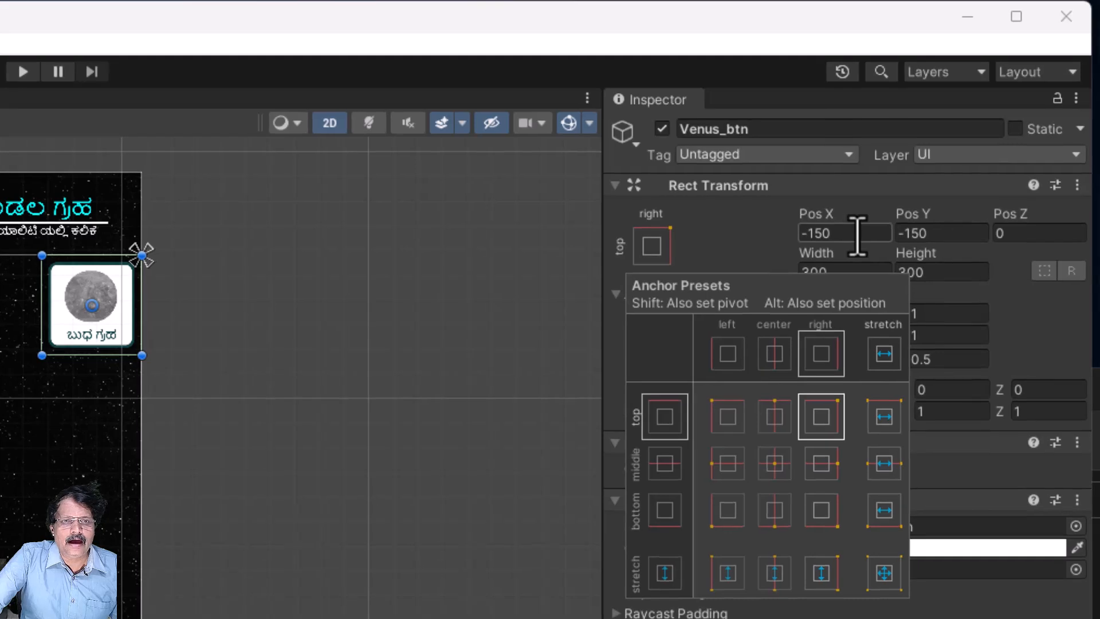
{"action": "left_click", "coordinate": [859, 233]}
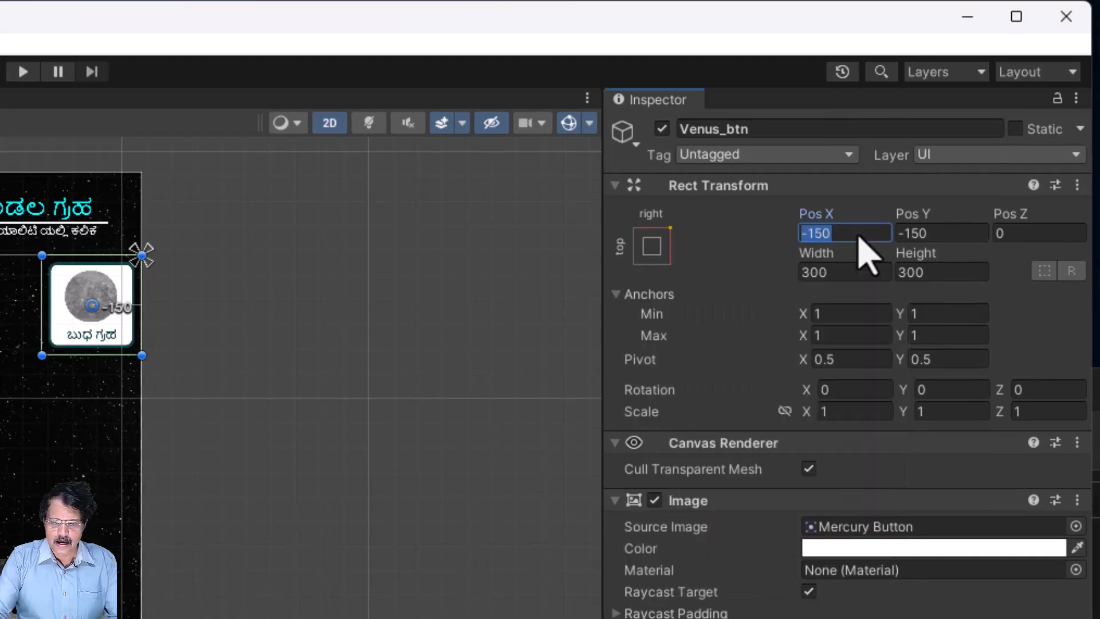
{"action": "type", "text": "-200"}
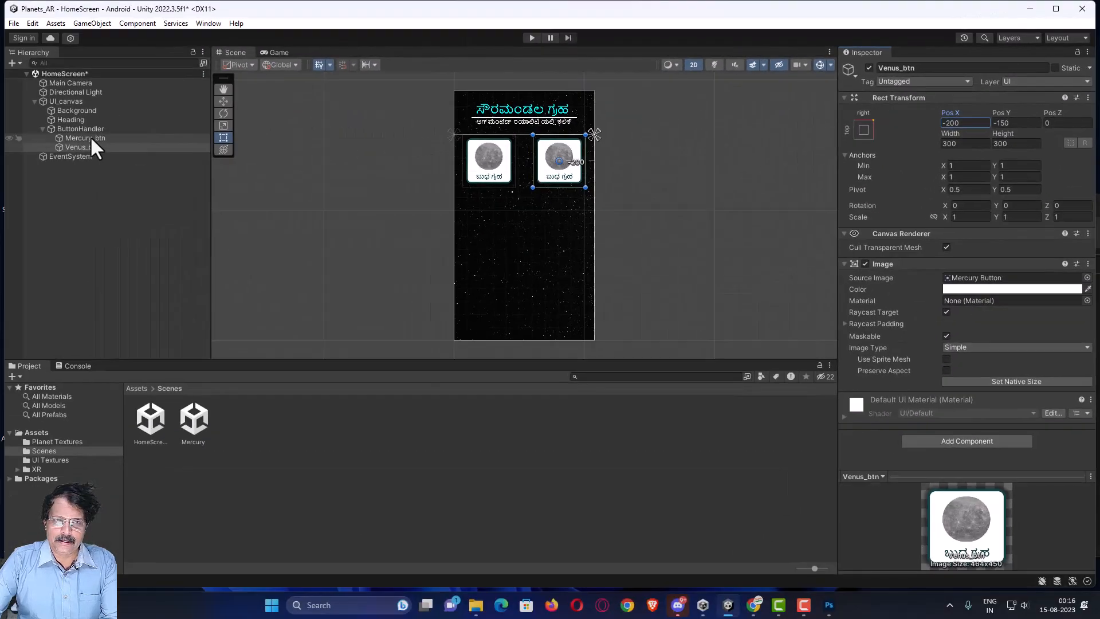
- Duplicate Mercury_btn and Venus_btn together and move the copies straight down to form a second row
{"action": "left_click", "coordinate": [26, 146]}
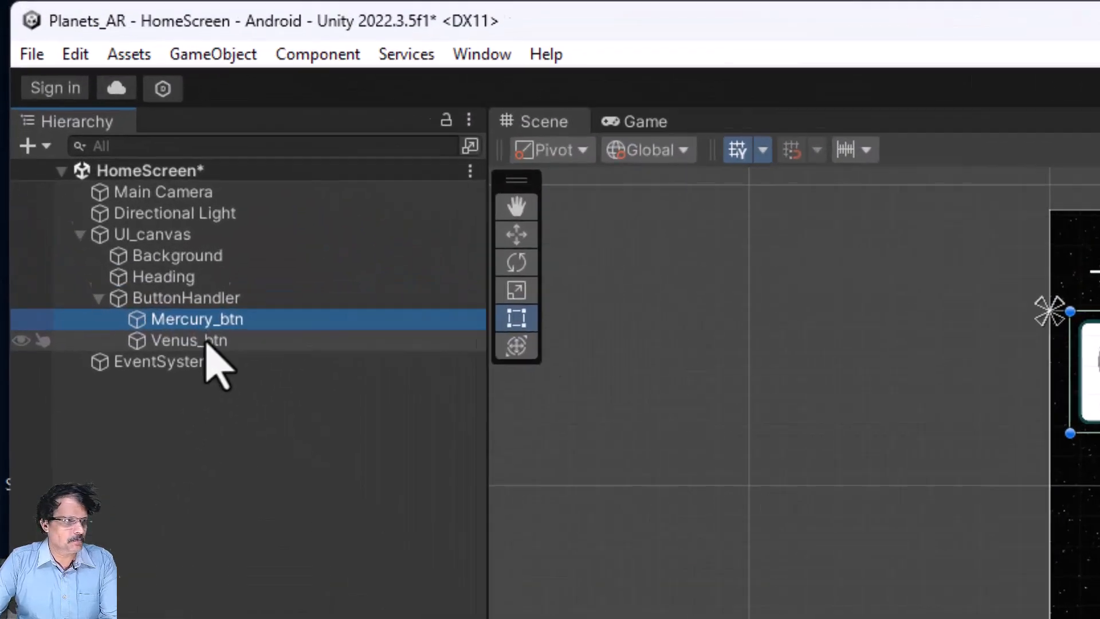
{"action": "left_click", "coordinate": [92, 152], "text": "ctrl"}
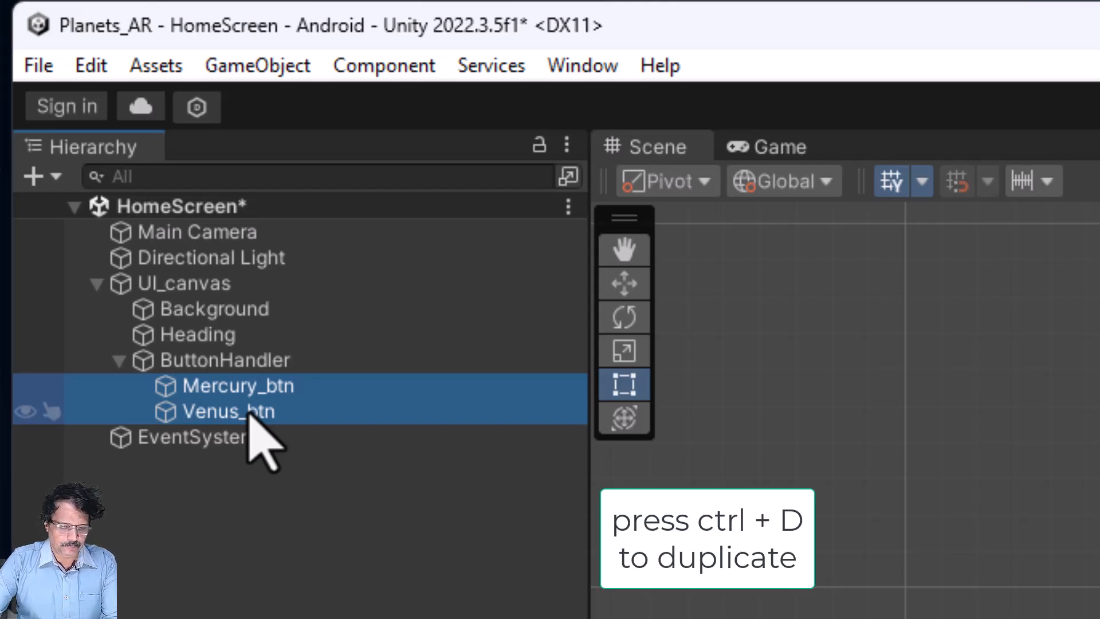
{"action": "key", "text": "ctrl+d"}
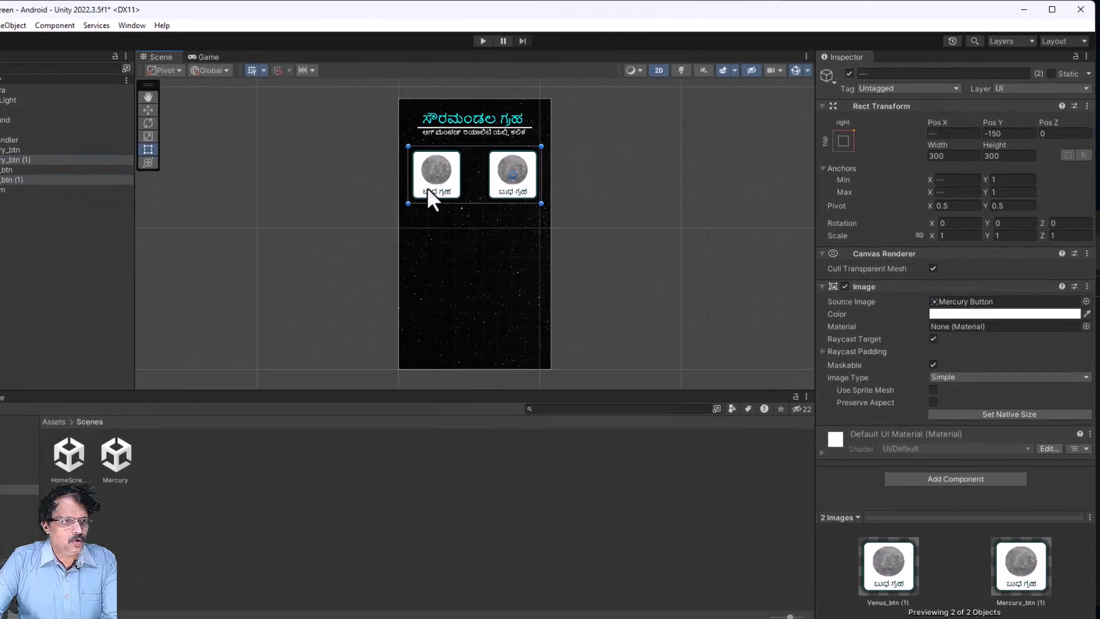
{"action": "left_click_drag", "start_coordinate": [428, 188], "coordinate": [430, 249]}
{"action": "left_click_drag", "start_coordinate": [110, 365], "coordinate": [110, 353]}
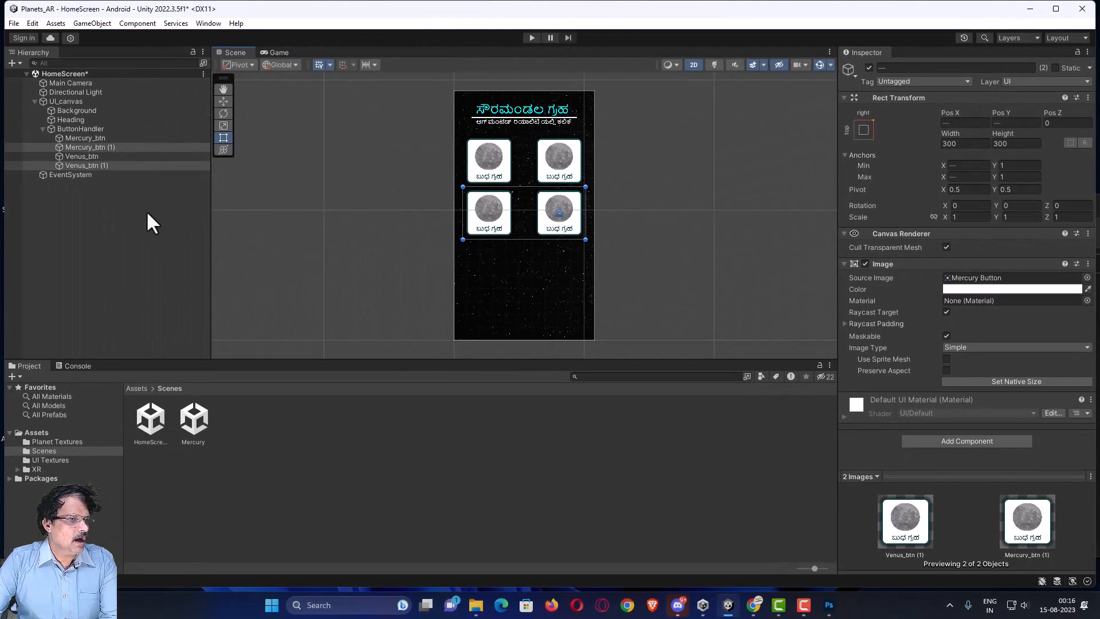
{"action": "left_click", "coordinate": [140, 213]}
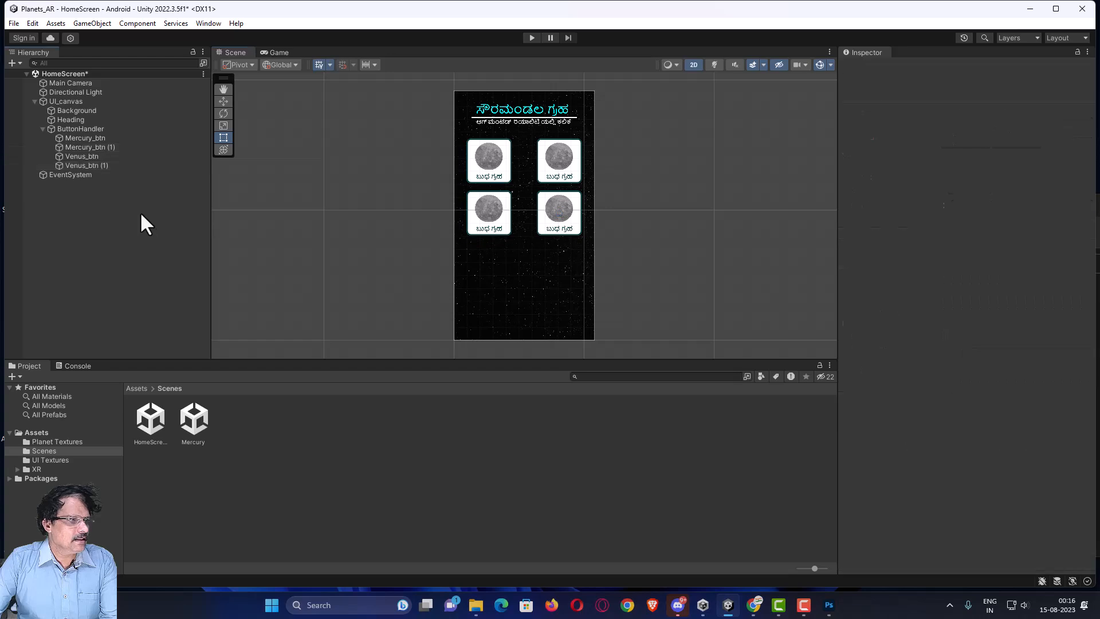
- Set the Pos Y of Mercury_btn (1) to -450
{"action": "left_click", "coordinate": [113, 147]}
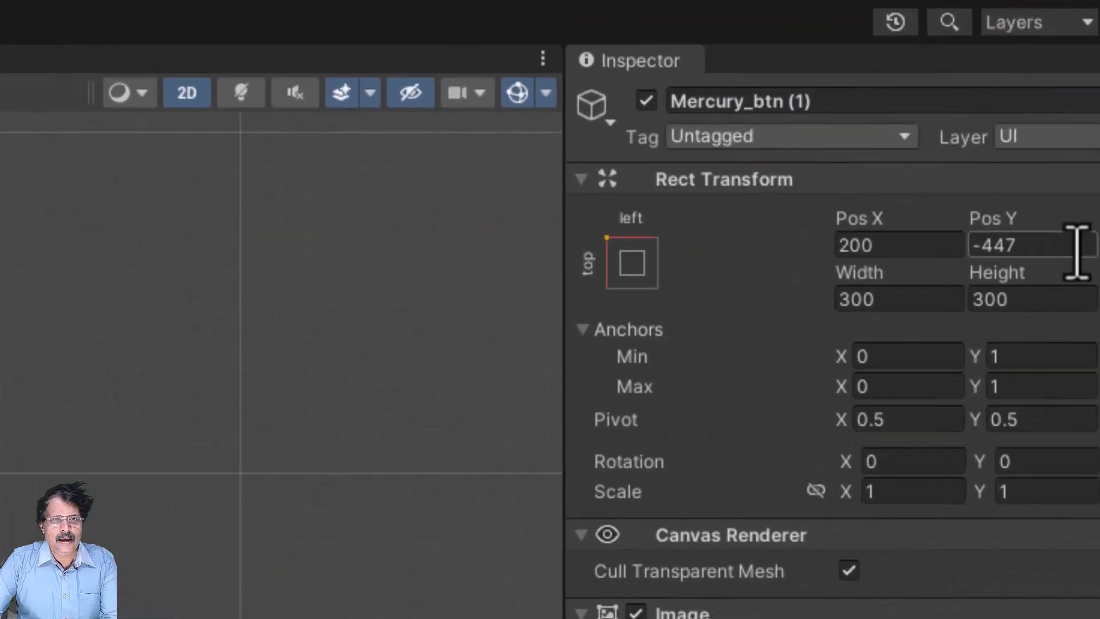
{"action": "left_click", "coordinate": [1072, 246]}
{"action": "type", "text": "-450"}
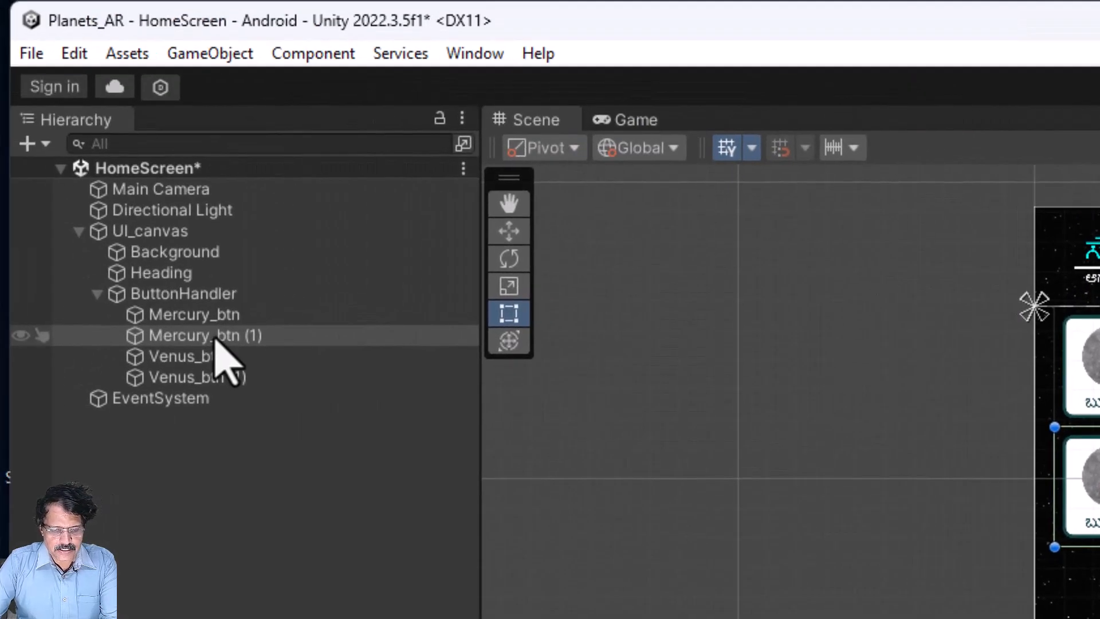
- Rename Mercury_btn (1) as Earth_btn
{"action": "left_click", "coordinate": [219, 338]}
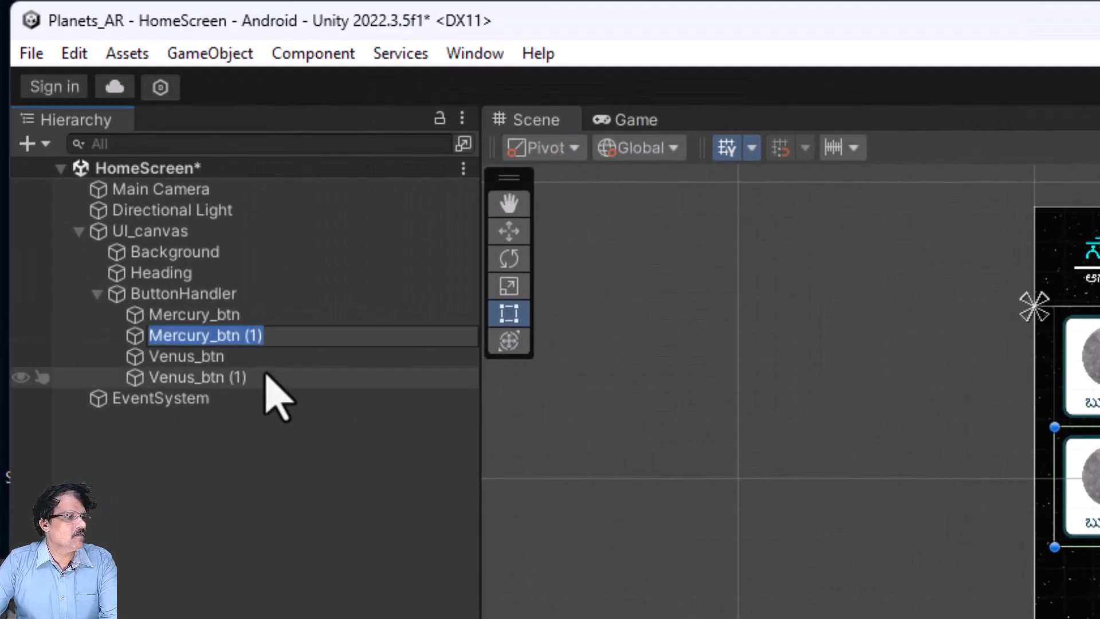
{"action": "type", "text": "Earth"}
{"action": "key", "text": "Return"}
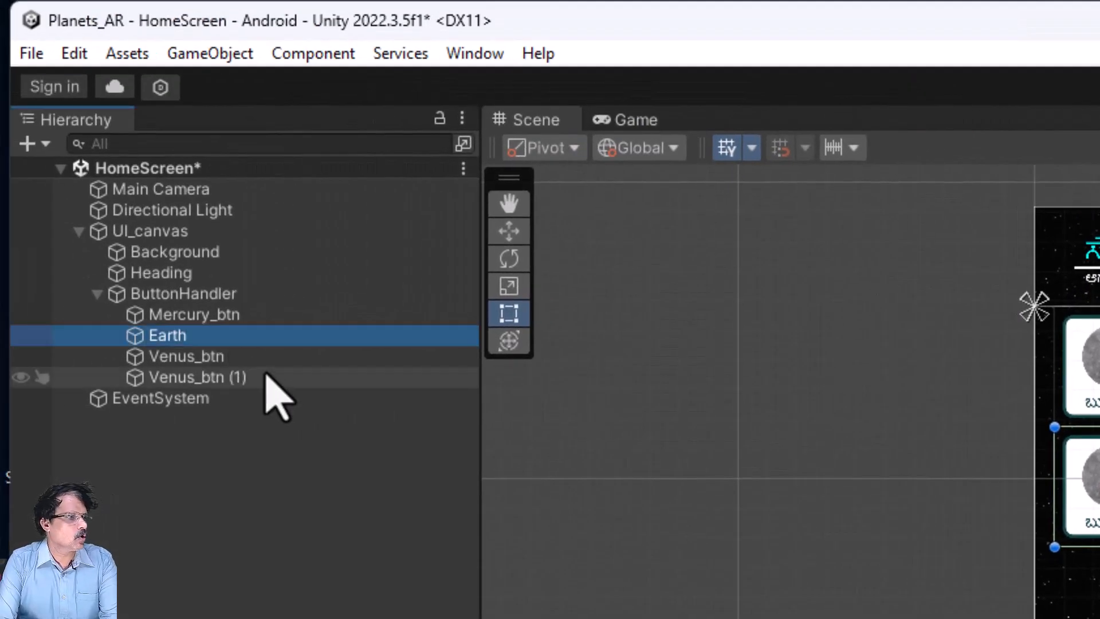
{"action": "left_click", "coordinate": [184, 338]}
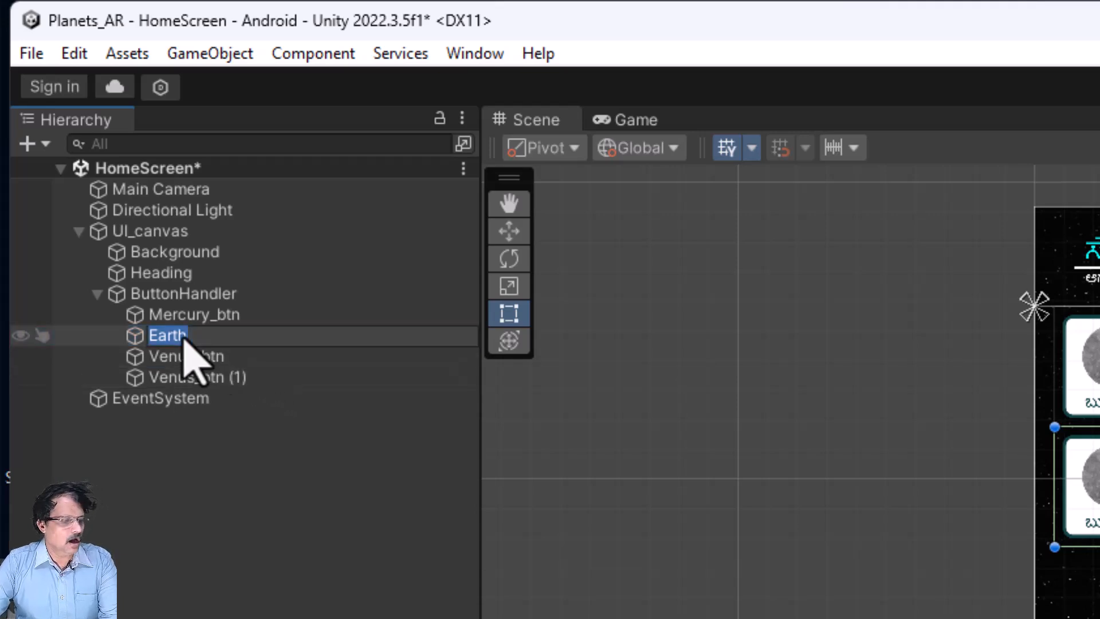
{"action": "type", "text": "Earth"}
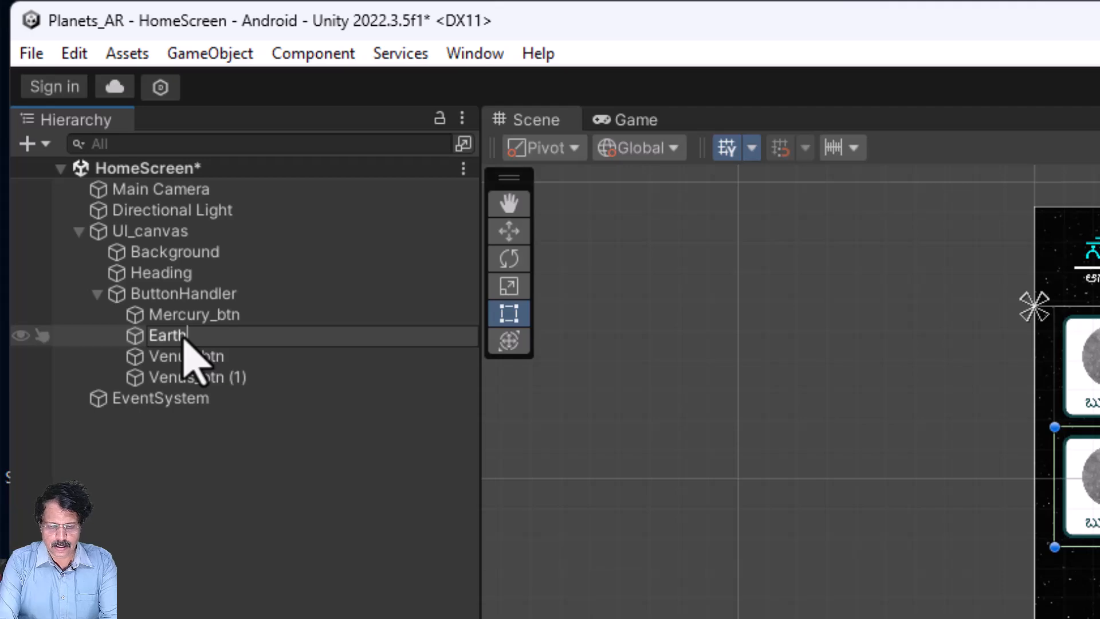
{"action": "type", "text": "_btn"}
{"action": "key", "text": "Return"}
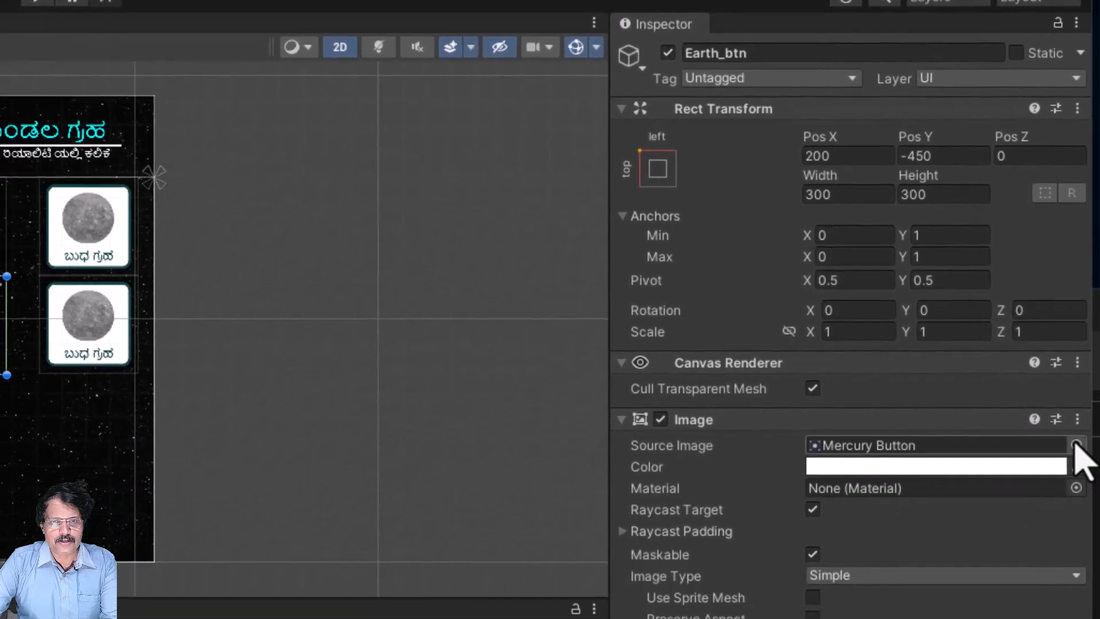
- Assign the EarthButton sprite as Earth_btn's source image
{"action": "left_click", "coordinate": [1075, 470]}
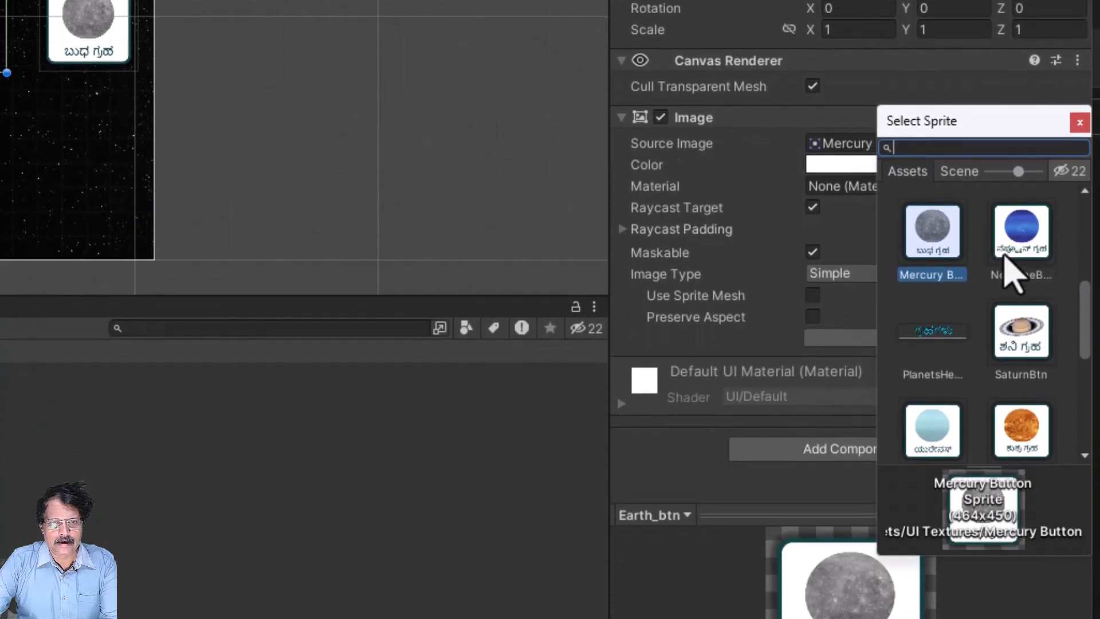
{"action": "scroll", "coordinate": [1008, 274], "scroll_direction": "up", "scroll_amount": 3}
{"action": "left_click", "coordinate": [932, 309]}
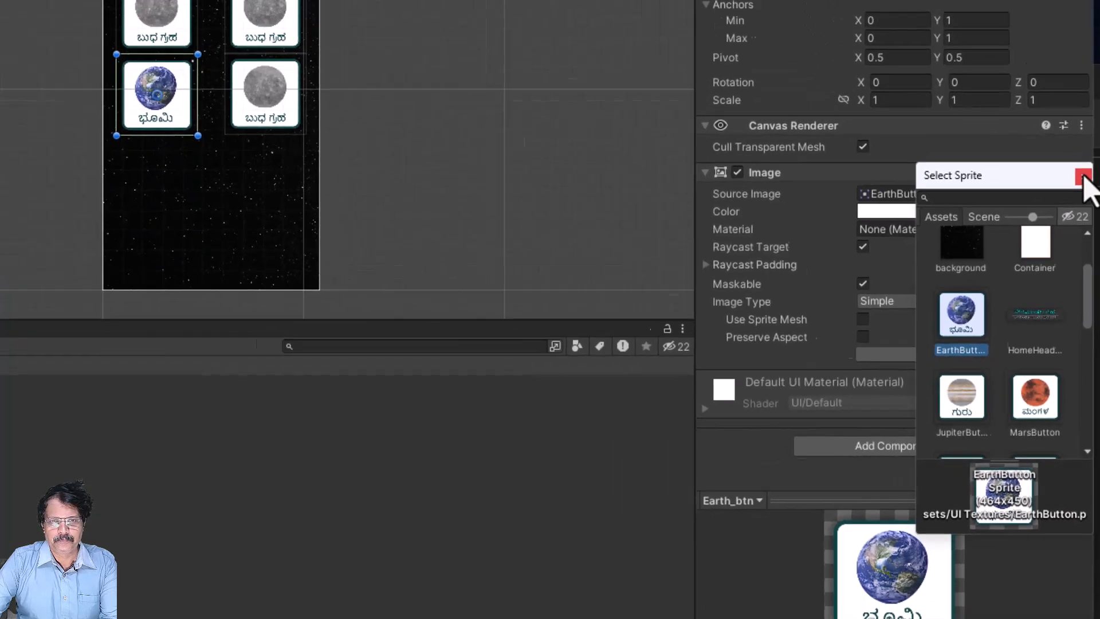
{"action": "left_click", "coordinate": [1079, 122]}
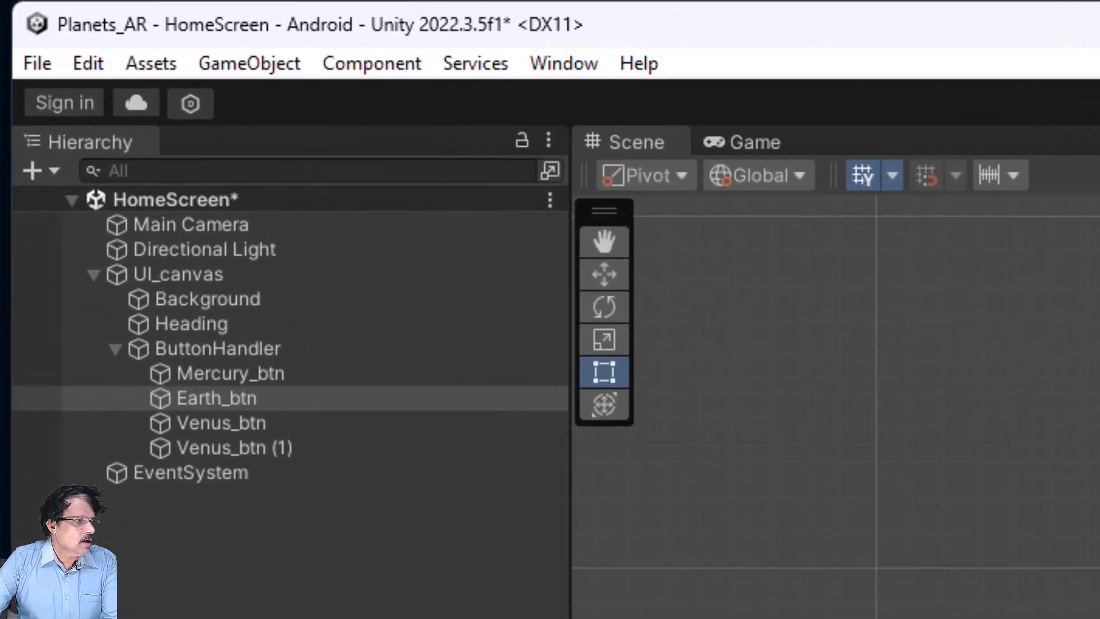
- Set the Pos Y of Venus_btn (1) to -450
{"action": "left_click", "coordinate": [265, 448]}
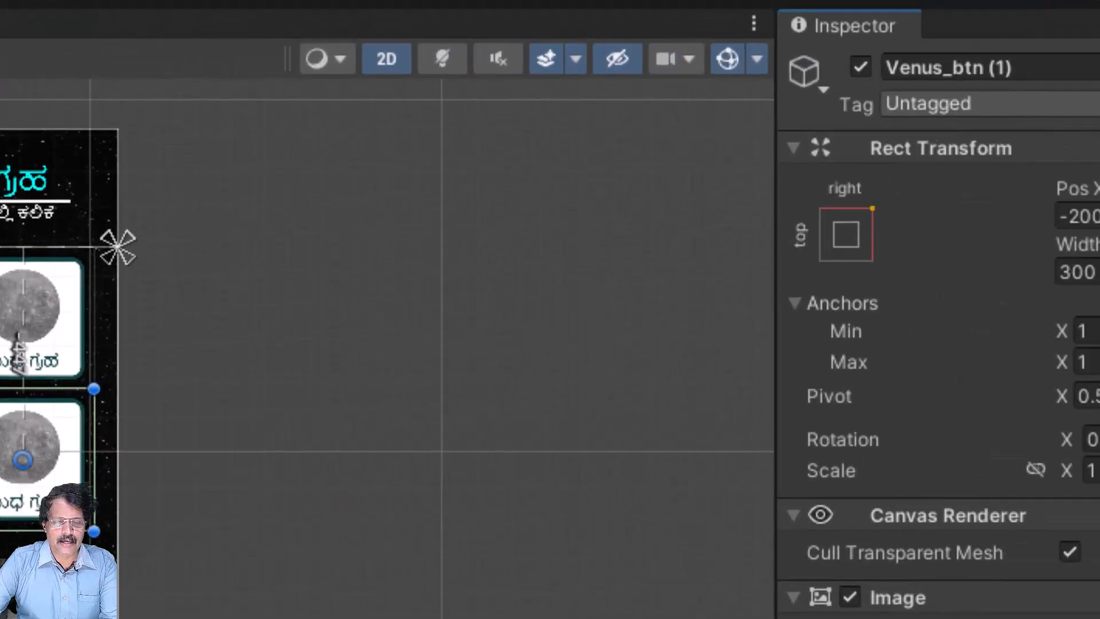
{"action": "left_click", "coordinate": [884, 247]}
{"action": "type", "text": "-450"}
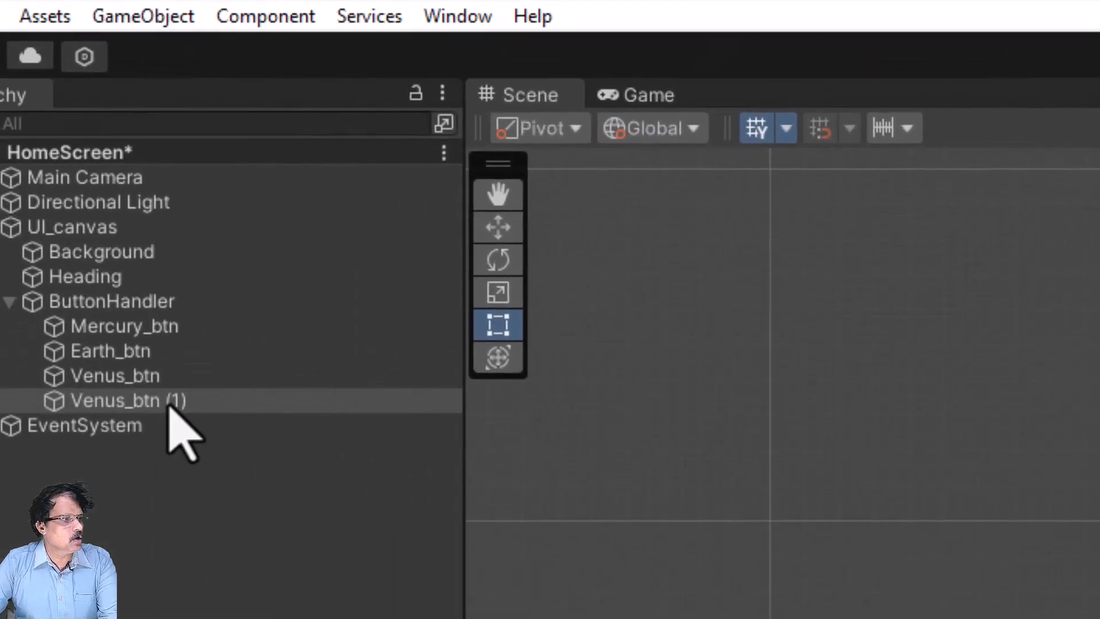
- Rename Venus_btn (1) as Mars_btn
{"action": "left_click", "coordinate": [171, 401]}
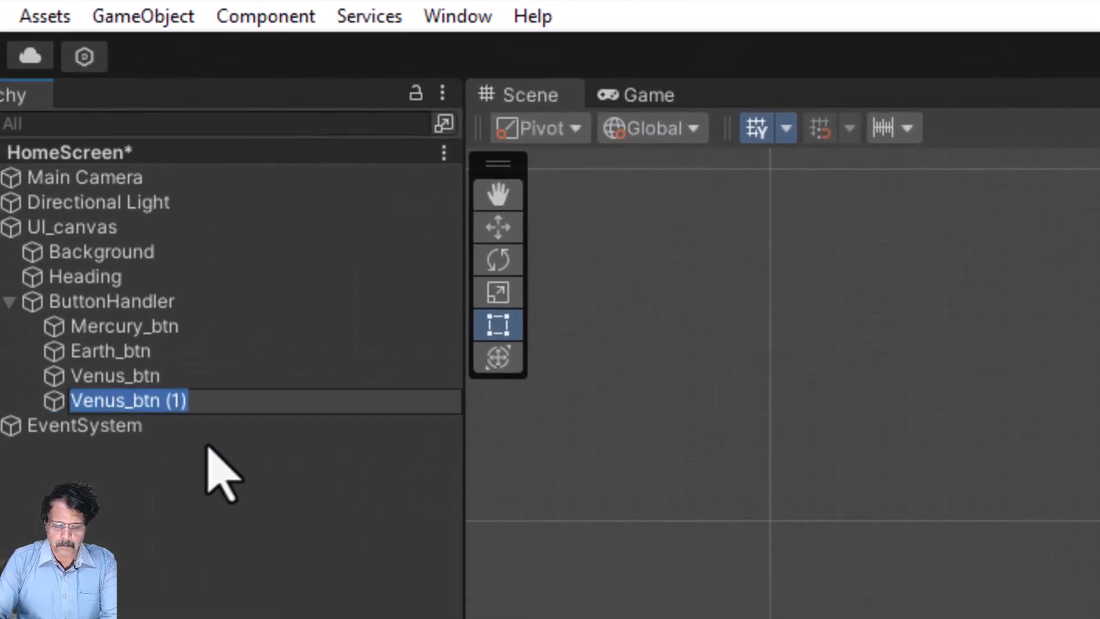
{"action": "type", "text": "Mars_b"}
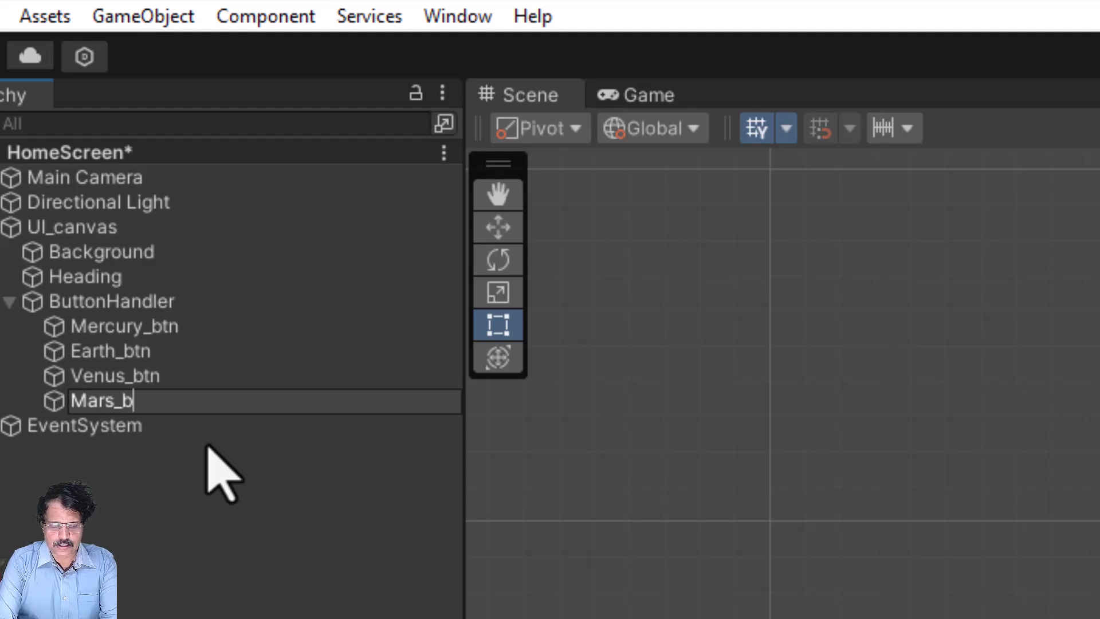
{"action": "type", "text": "tn"}
{"action": "key", "text": "Return"}
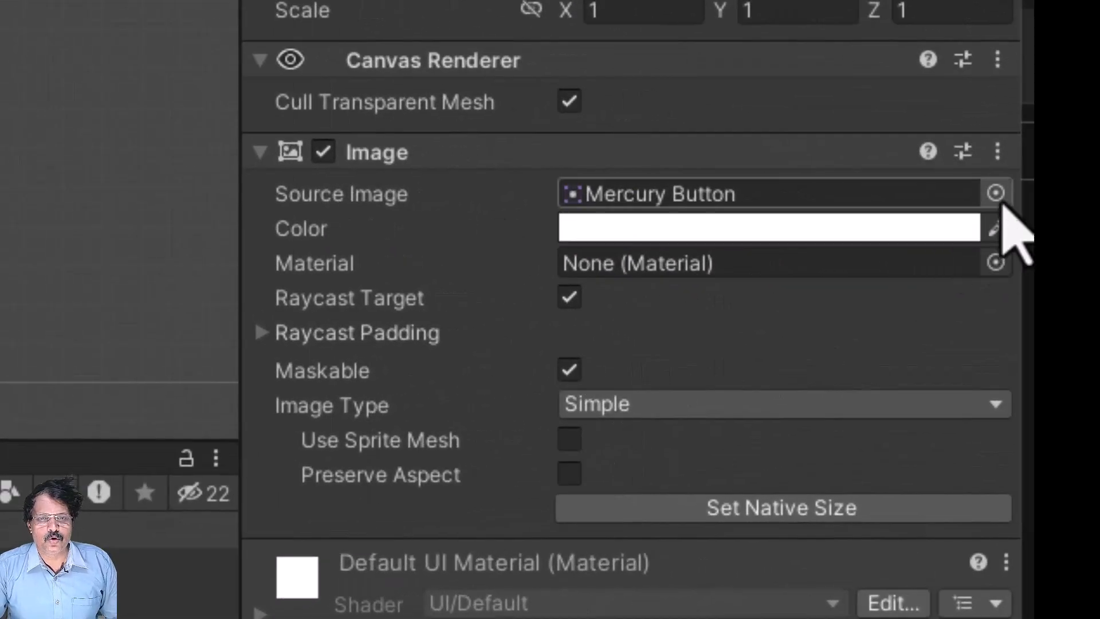
- Assign the MarsButton sprite as Mars_btn's source image
{"action": "left_click", "coordinate": [1087, 277]}
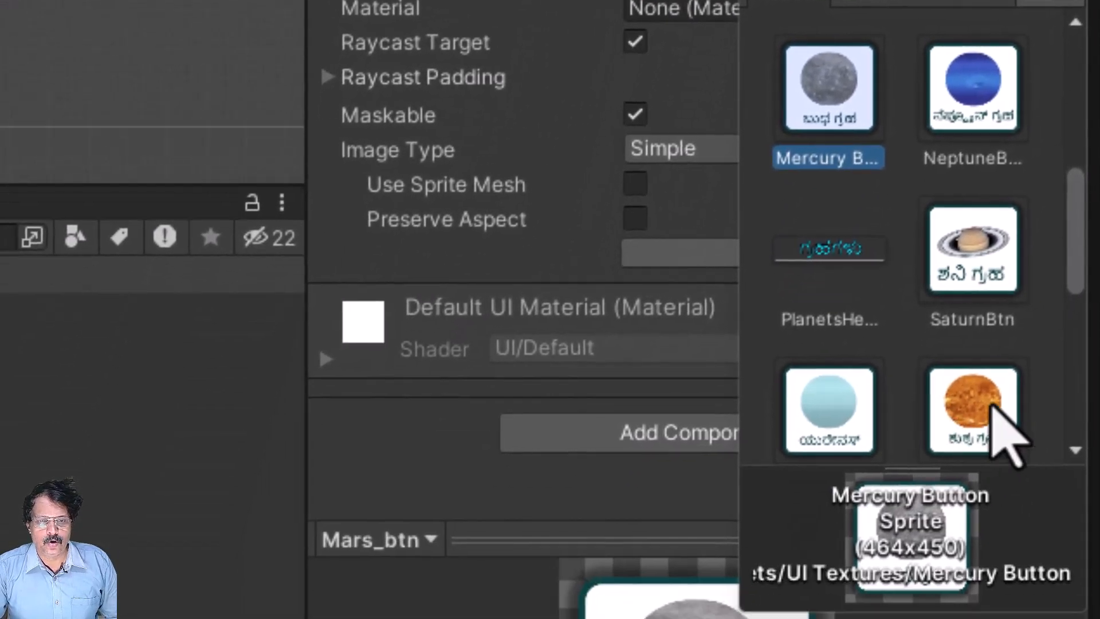
{"action": "scroll", "coordinate": [1002, 286], "scroll_direction": "up", "scroll_amount": 3}
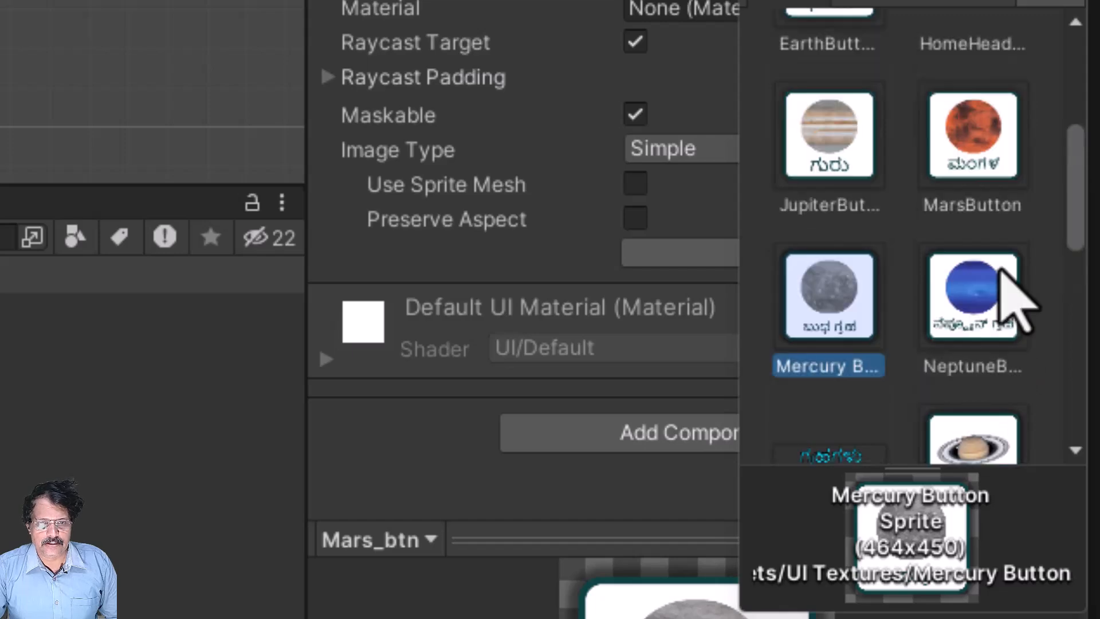
{"action": "left_click", "coordinate": [972, 154]}
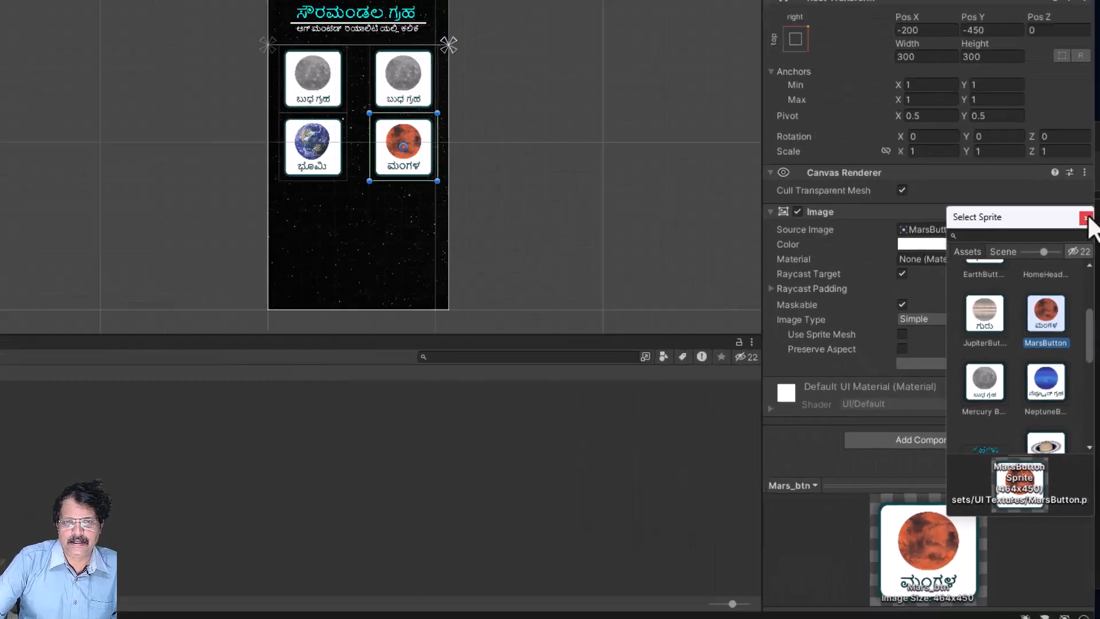
{"action": "left_click", "coordinate": [1083, 216]}
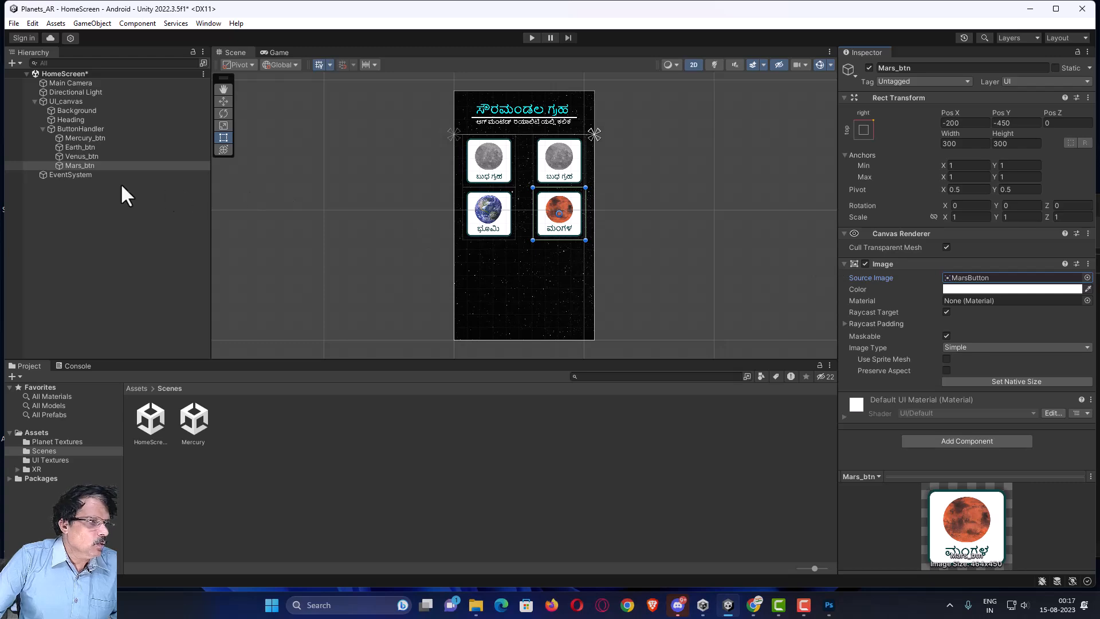
- Duplicate the Mercury, Earth, Venus and Mars buttons together and move the four copies below the existing two rows
{"action": "left_click", "coordinate": [87, 138]}
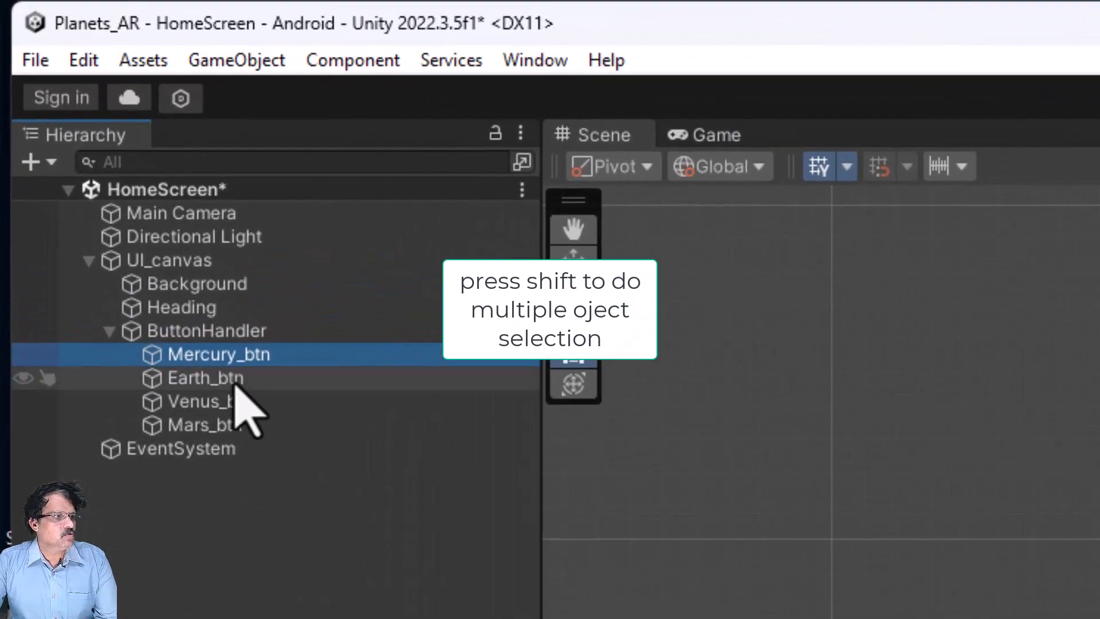
{"action": "left_click", "coordinate": [234, 423], "text": "shift"}
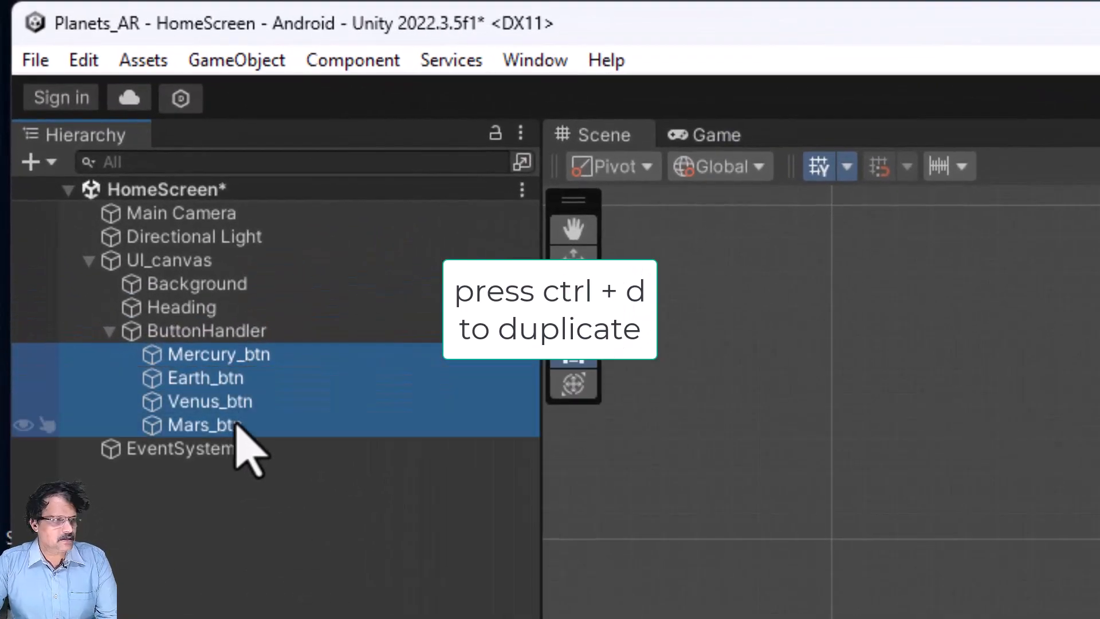
{"action": "key", "text": "ctrl+d"}
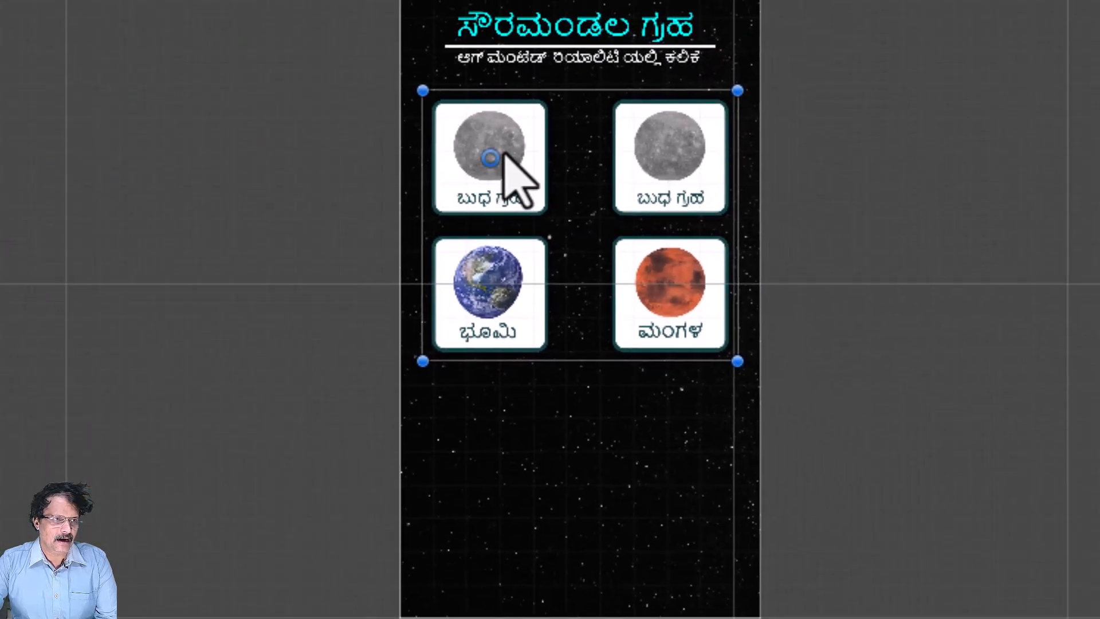
{"action": "left_click_drag", "start_coordinate": [506, 155], "coordinate": [500, 413]}
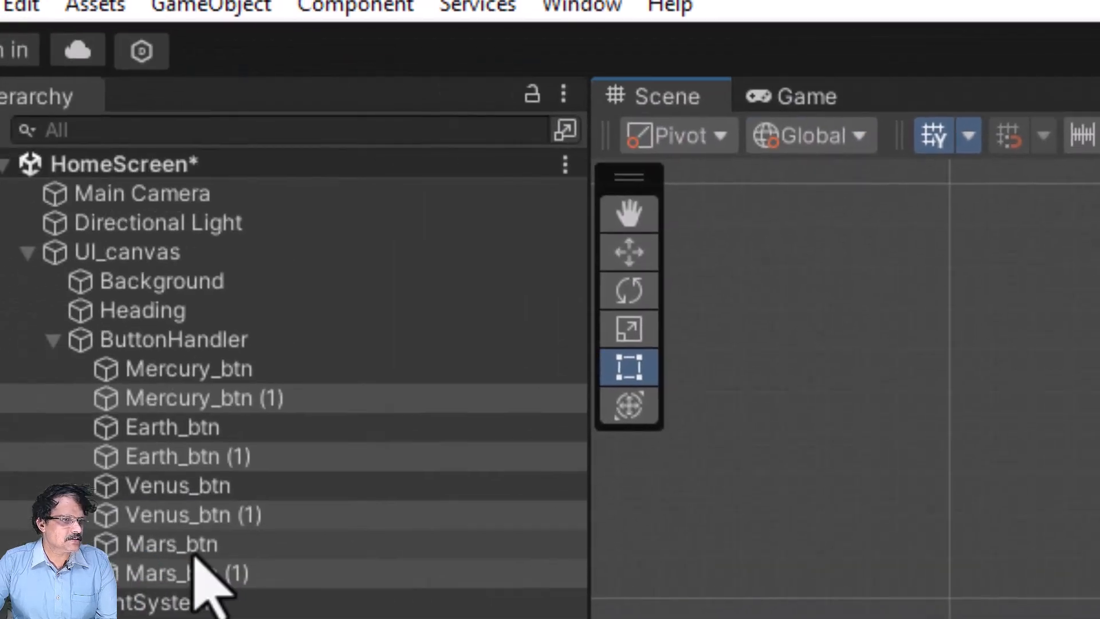
- Select Mars_btn and Earth_btn together and set their shared Pos Y to -430
{"action": "left_click", "coordinate": [193, 551]}
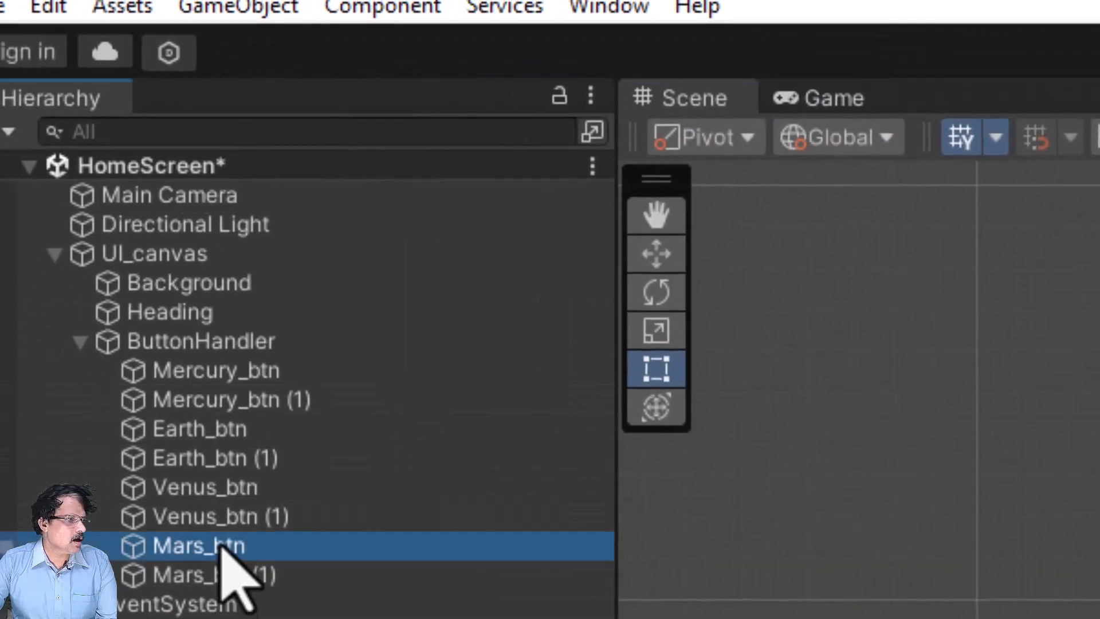
{"action": "left_click", "coordinate": [221, 433], "text": "ctrl"}
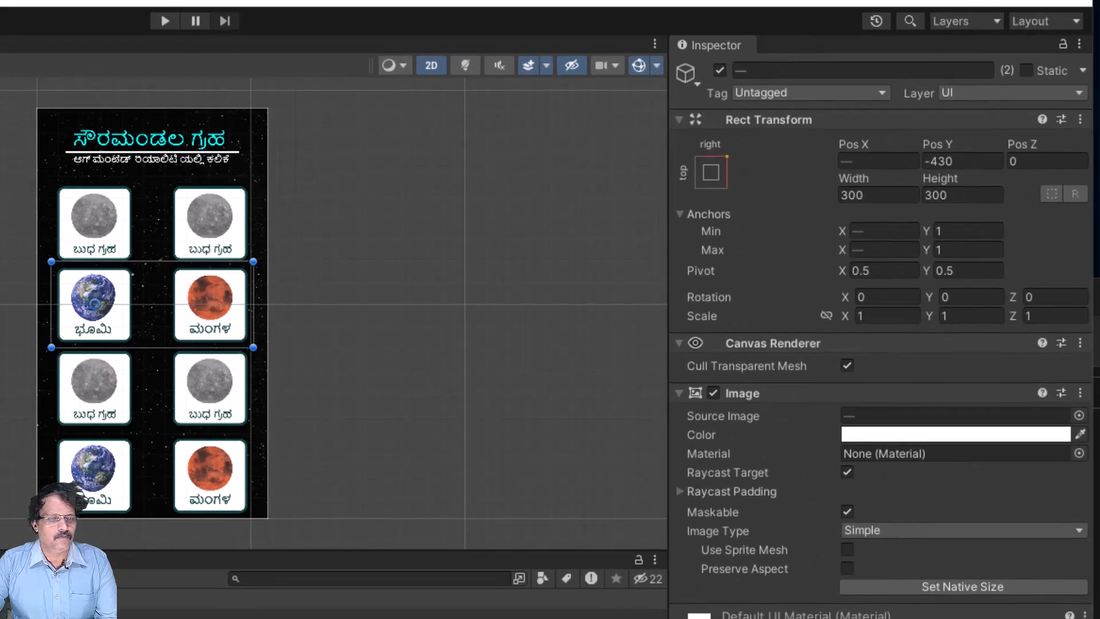
- Inspect the individual planet buttons in the grid one by one, checking their Rect Transform positions
{"action": "left_click", "coordinate": [95, 303]}
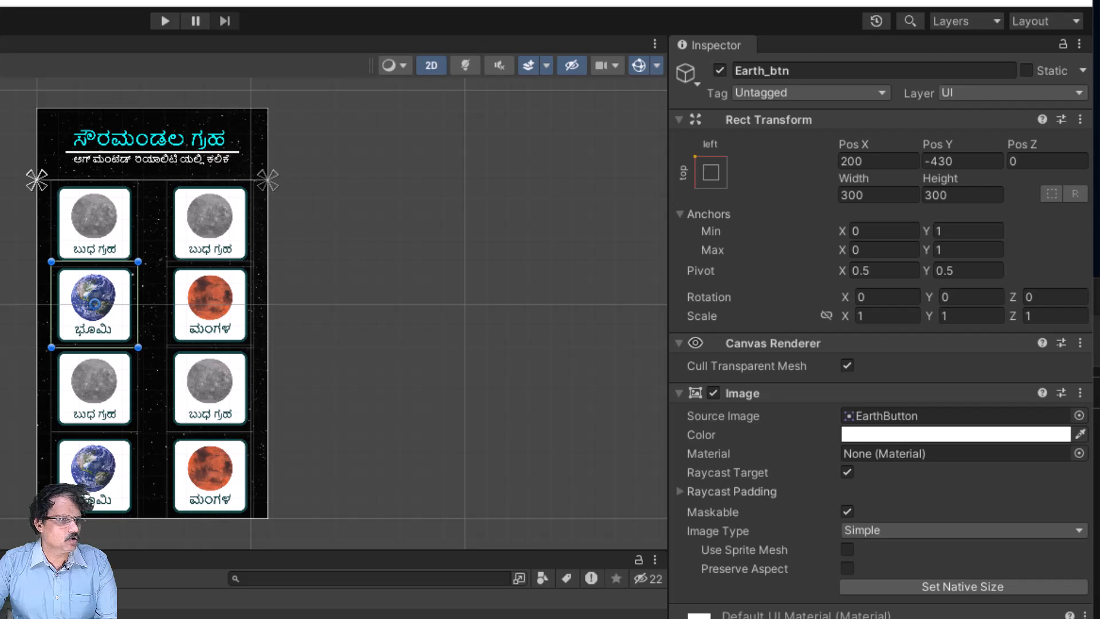
{"action": "left_click", "coordinate": [210, 223]}
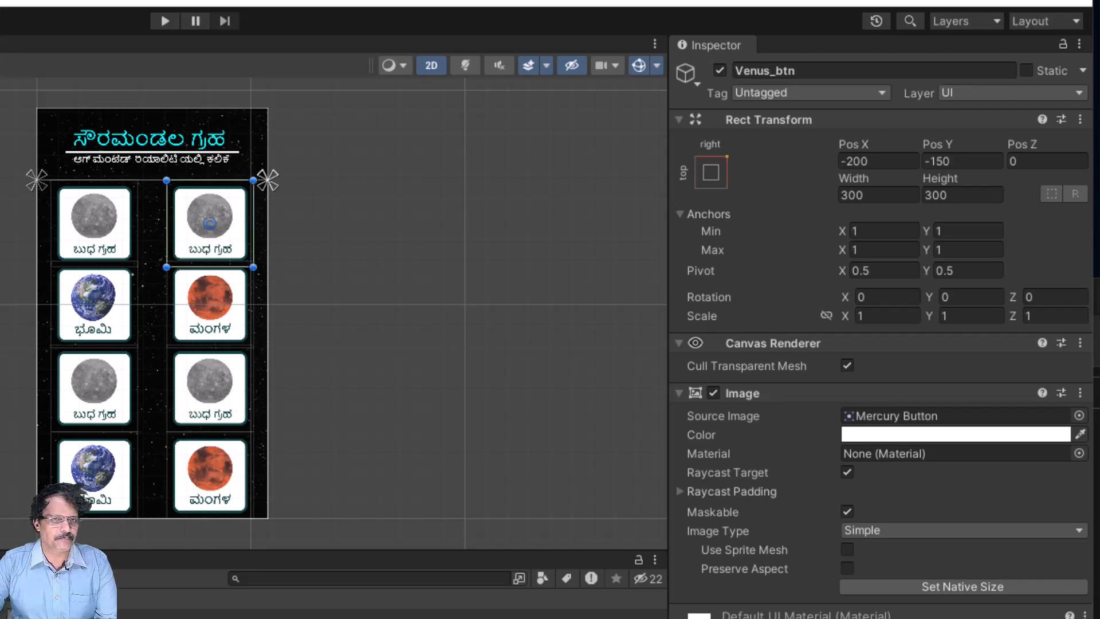
{"action": "key", "text": "ctrl+d"}
{"action": "left_click_drag", "start_coordinate": [210, 223], "coordinate": [209, 388]}
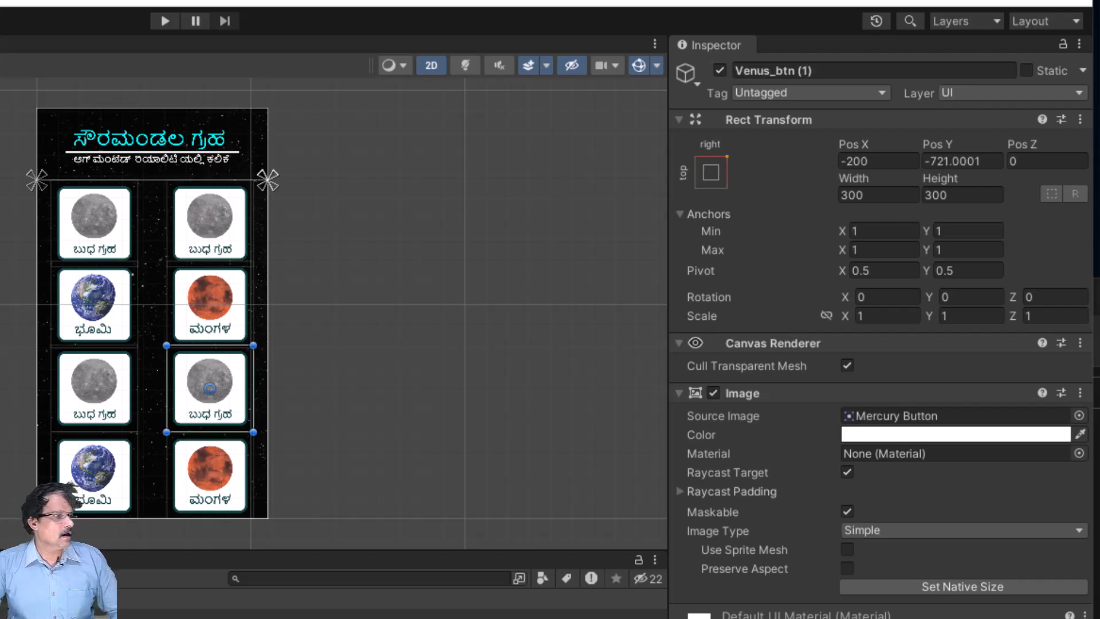
{"action": "left_click", "coordinate": [94, 467]}
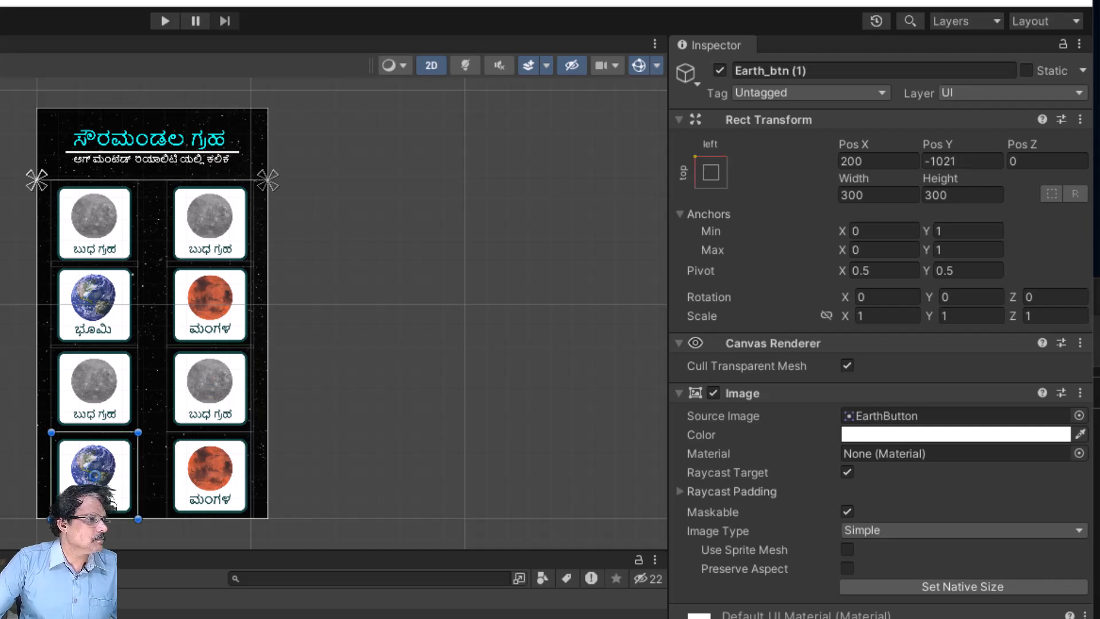
{"action": "left_click", "coordinate": [209, 304]}
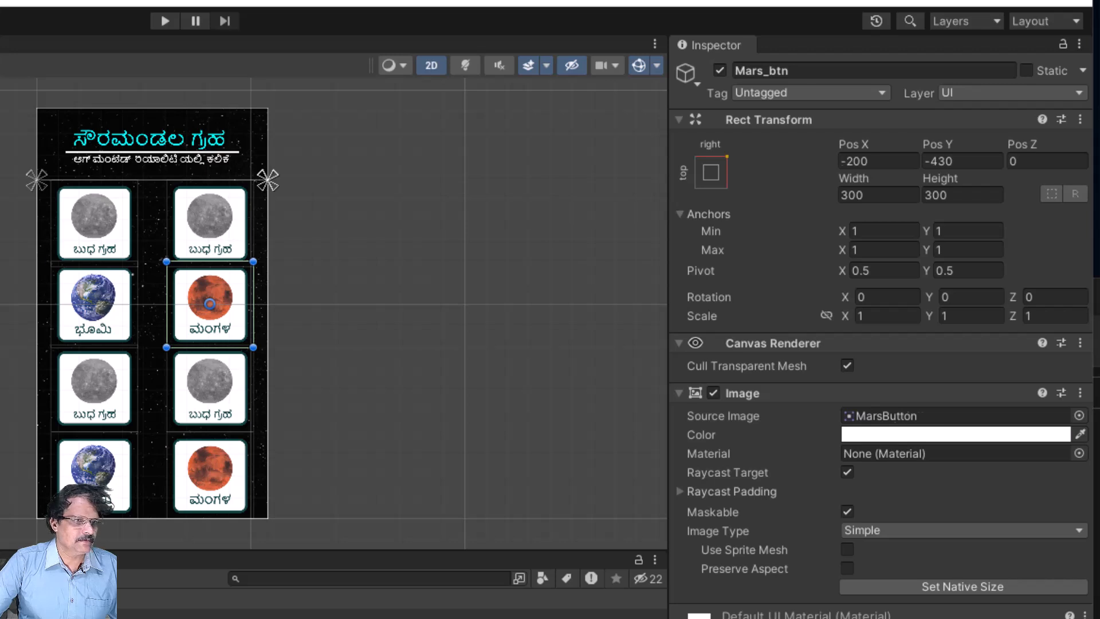
{"action": "left_click", "coordinate": [95, 224]}
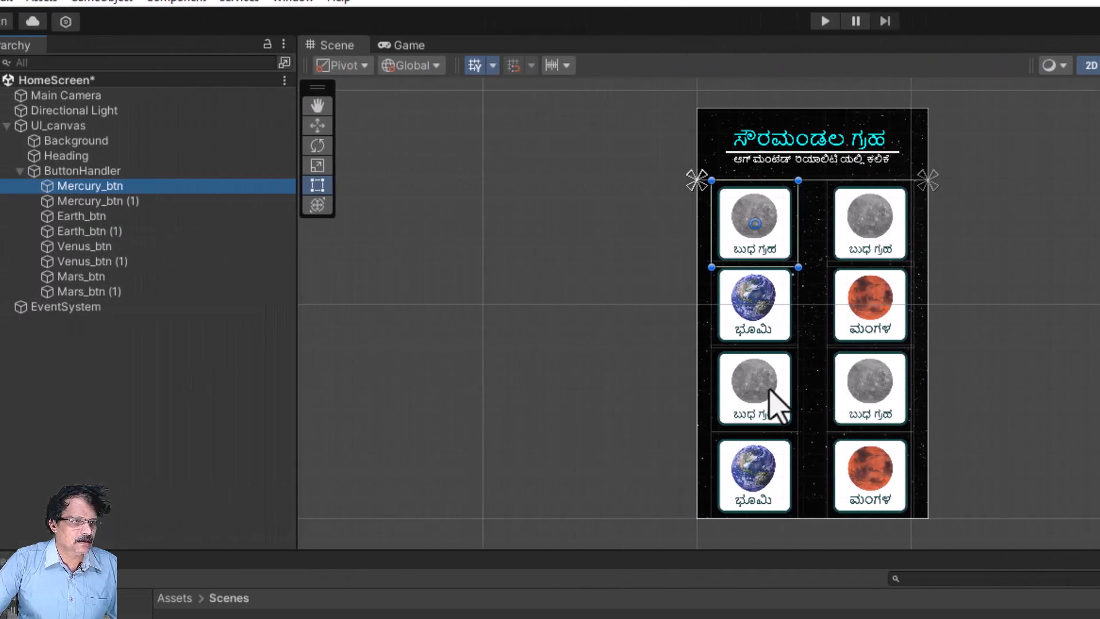
- Rename Mercury_btn (1) as Jupiter_btn
{"action": "left_click", "coordinate": [109, 201]}
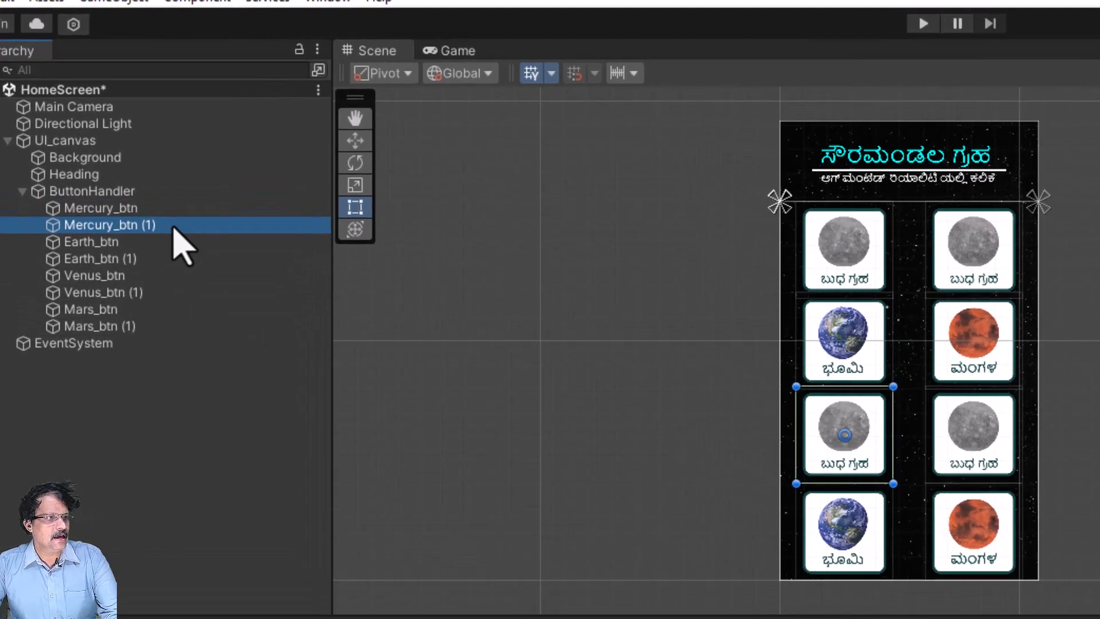
{"action": "left_click", "coordinate": [153, 201]}
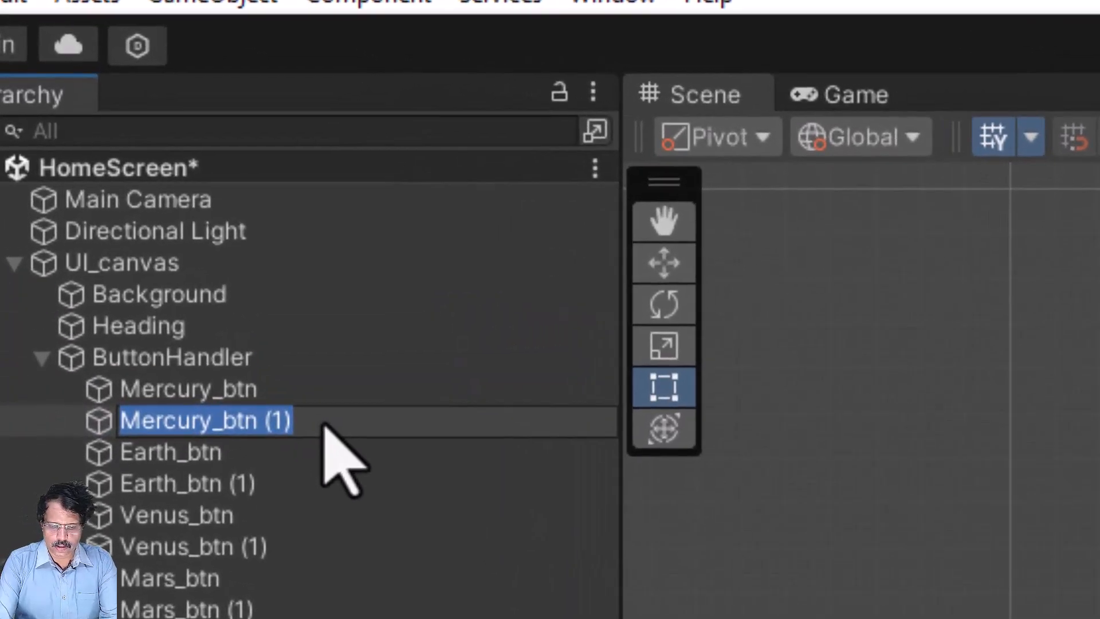
{"action": "type", "text": "Jupiter"}
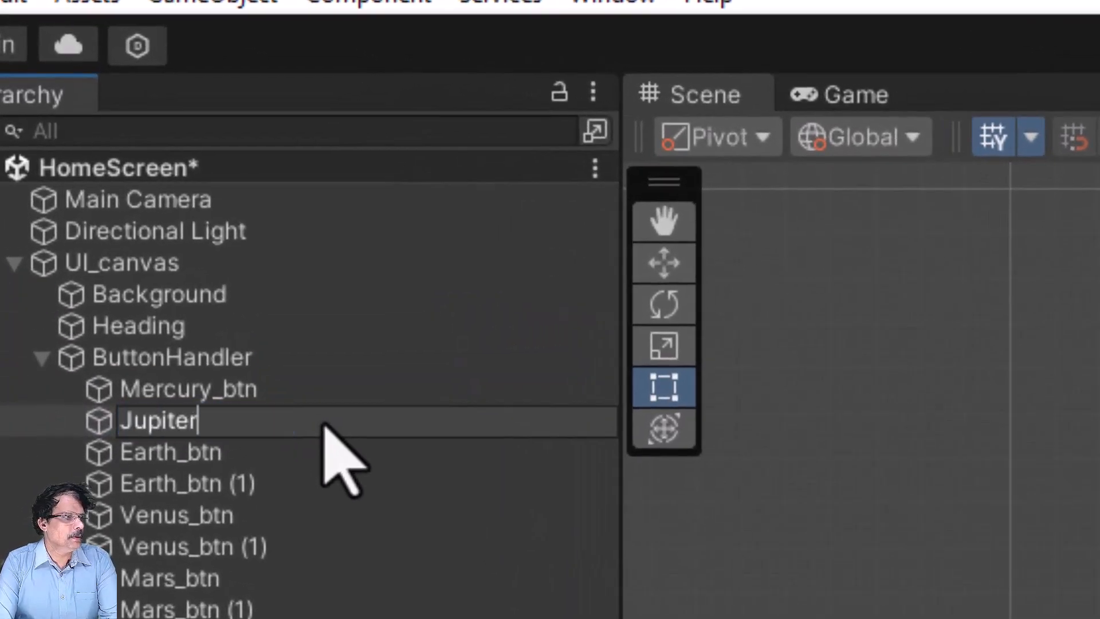
{"action": "type", "text": "_bt"}
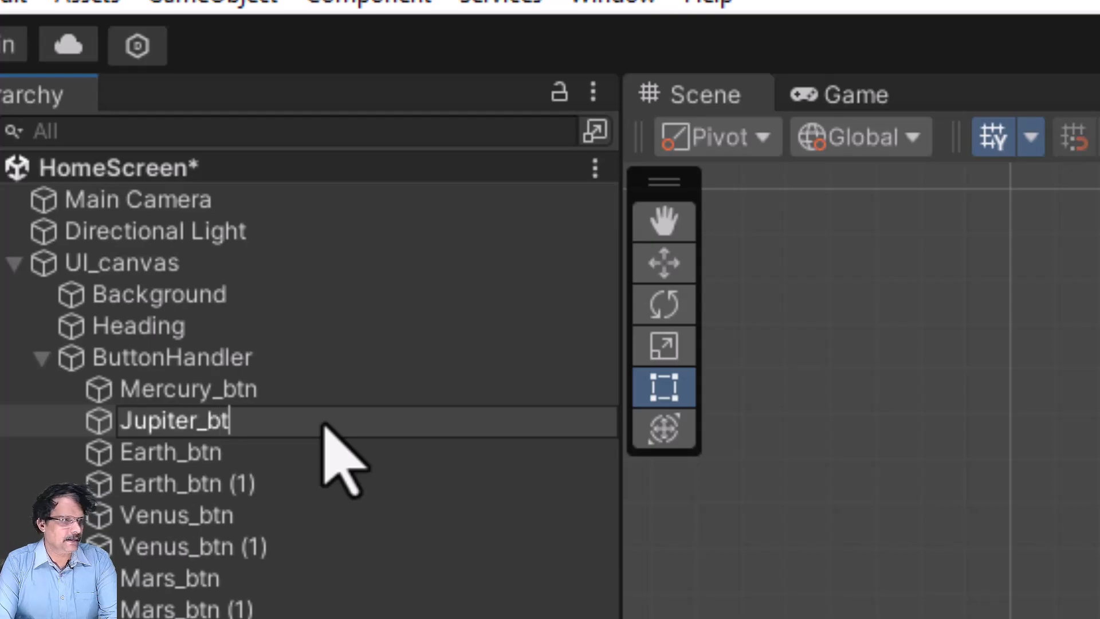
{"action": "type", "text": "n"}
{"action": "key", "text": "Return"}
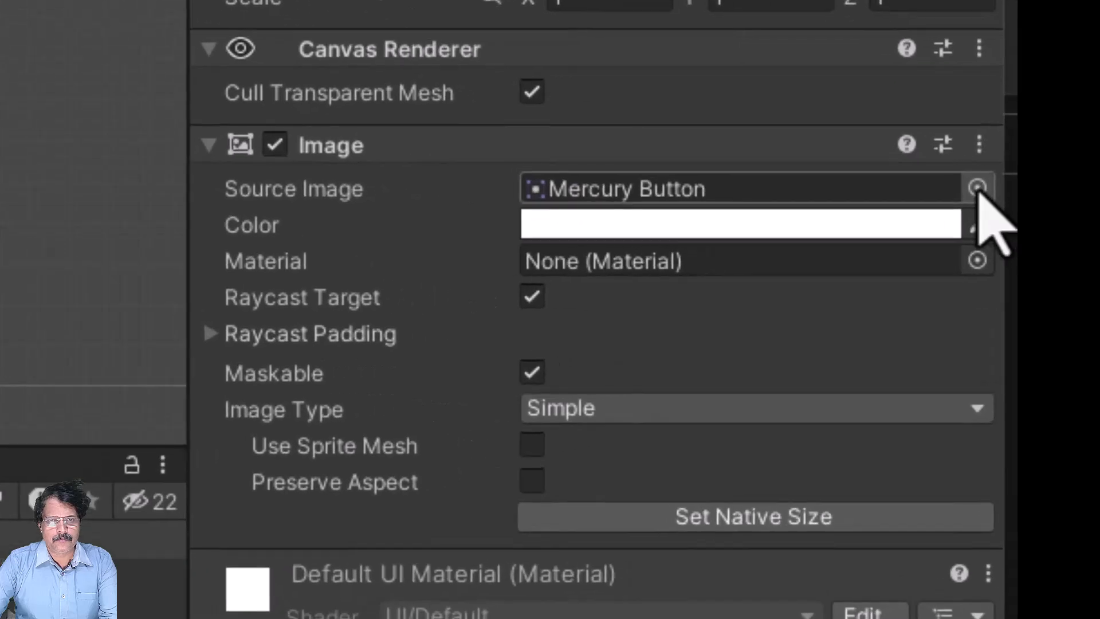
- Assign the JupiterButton sprite as Jupiter_btn's source image
{"action": "left_click", "coordinate": [1083, 275]}
{"action": "scroll", "coordinate": [948, 590], "scroll_direction": "down", "scroll_amount": 3}
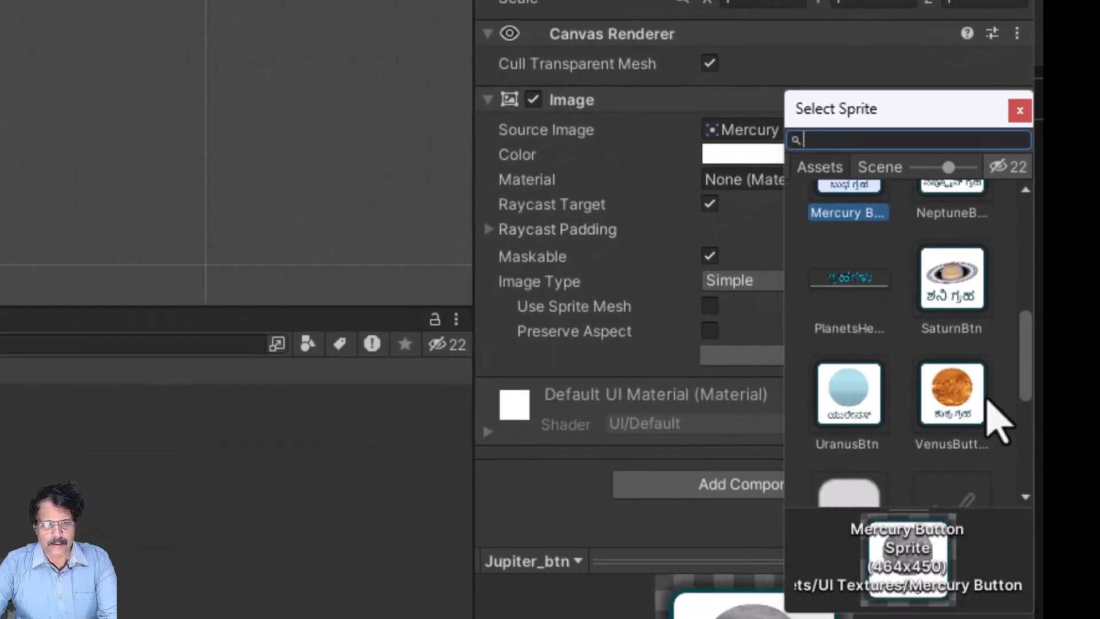
{"action": "scroll", "coordinate": [987, 401], "scroll_direction": "up", "scroll_amount": 1}
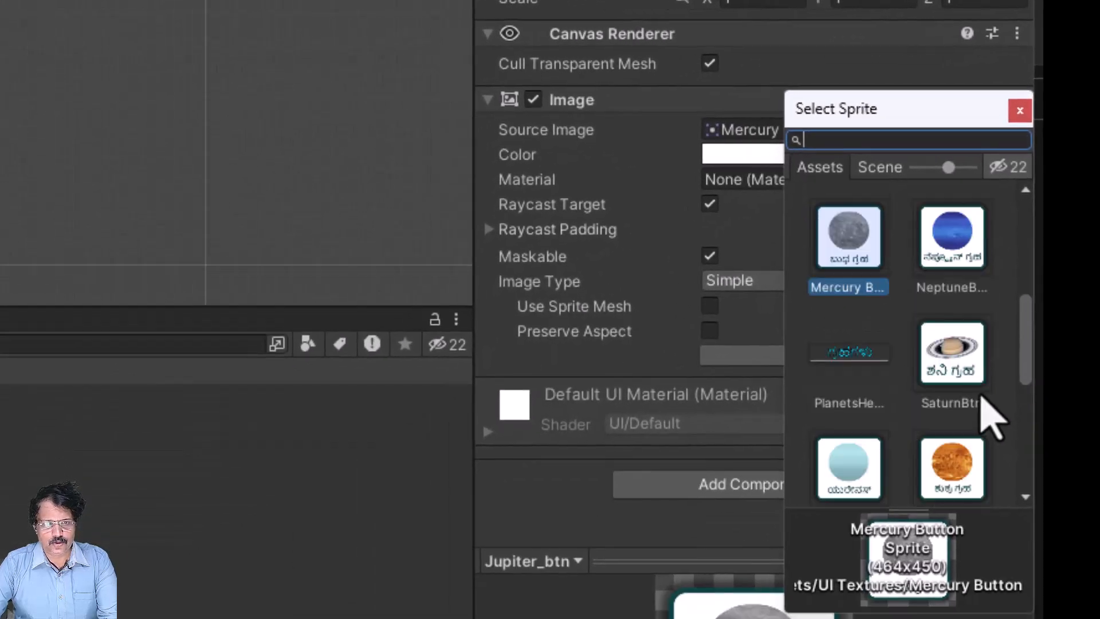
{"action": "scroll", "coordinate": [989, 415], "scroll_direction": "up", "scroll_amount": 1}
{"action": "scroll", "coordinate": [989, 410], "scroll_direction": "up", "scroll_amount": 2}
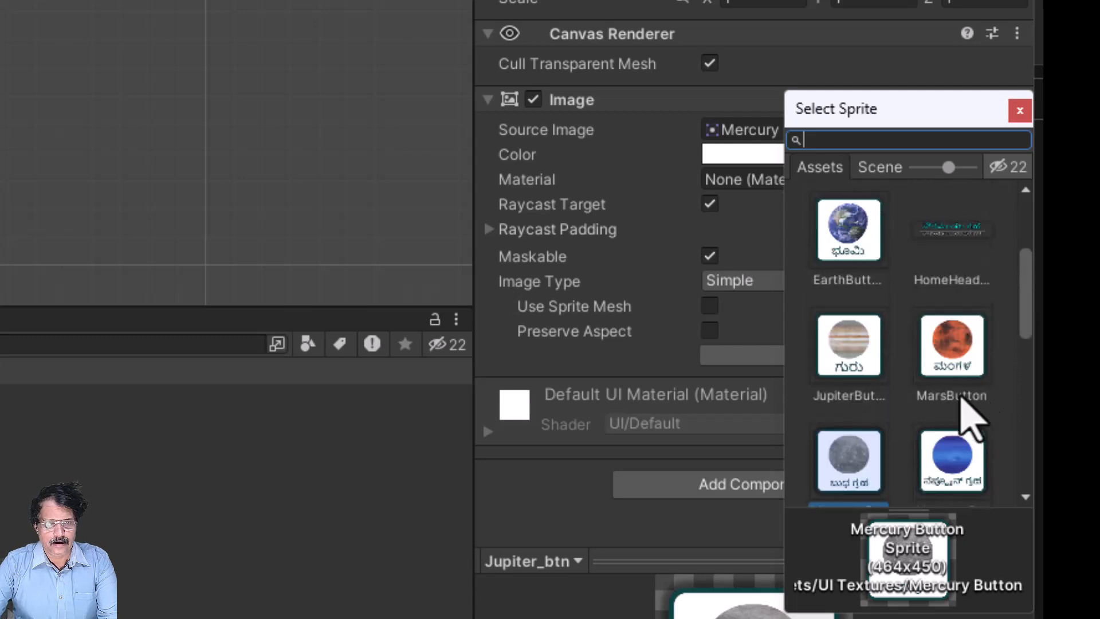
{"action": "left_click", "coordinate": [851, 360]}
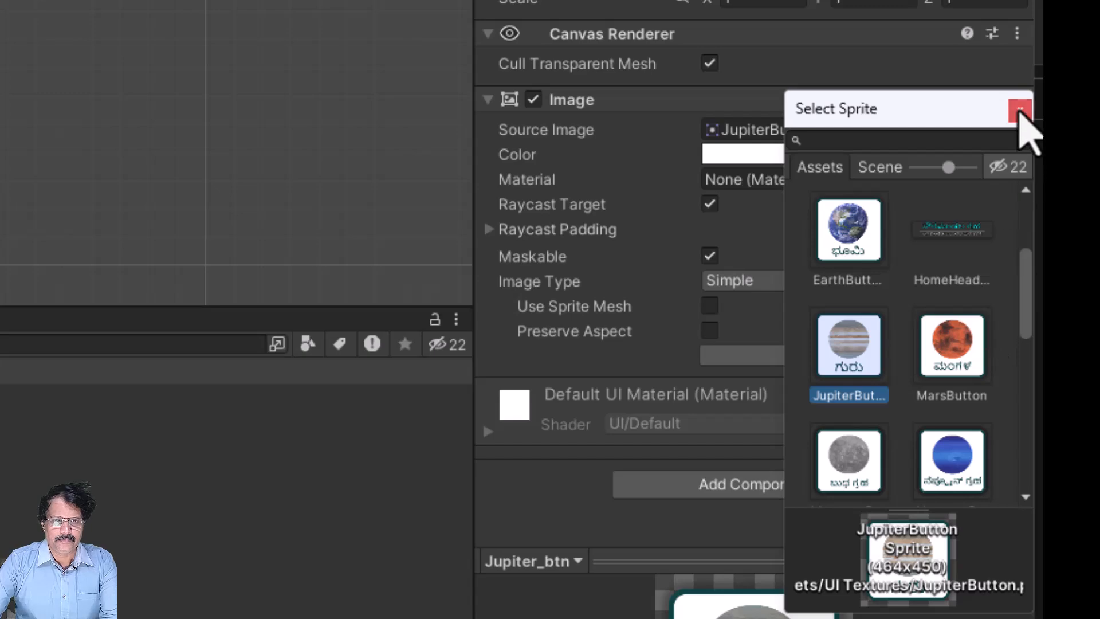
{"action": "left_click", "coordinate": [1019, 109]}
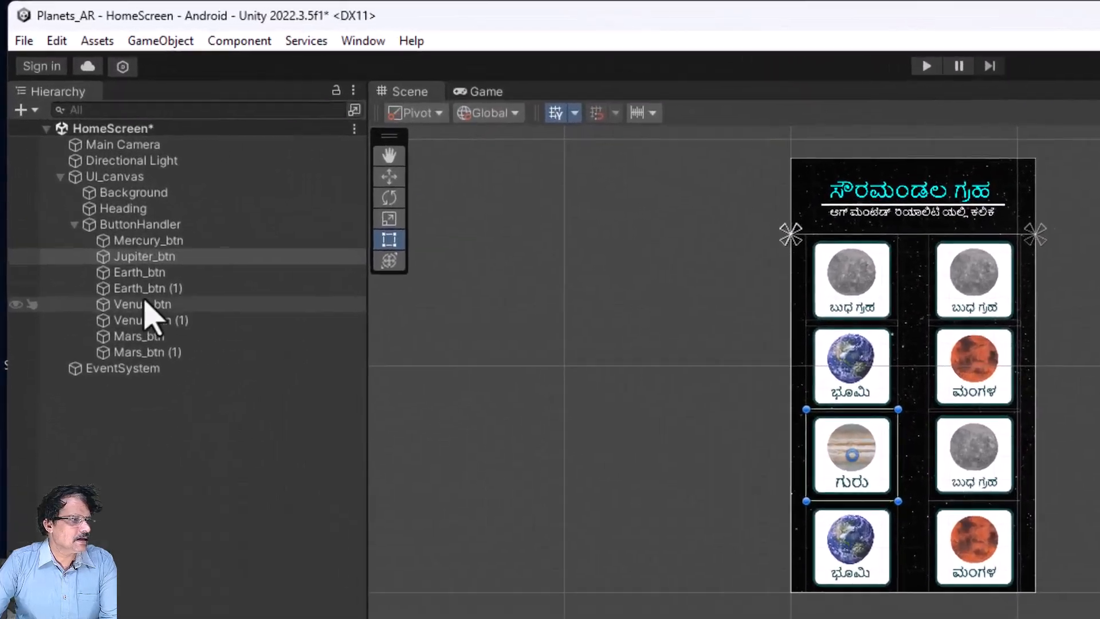
- Rename Venus_btn (1) as Saturn_btn
{"action": "left_click", "coordinate": [39, 157]}
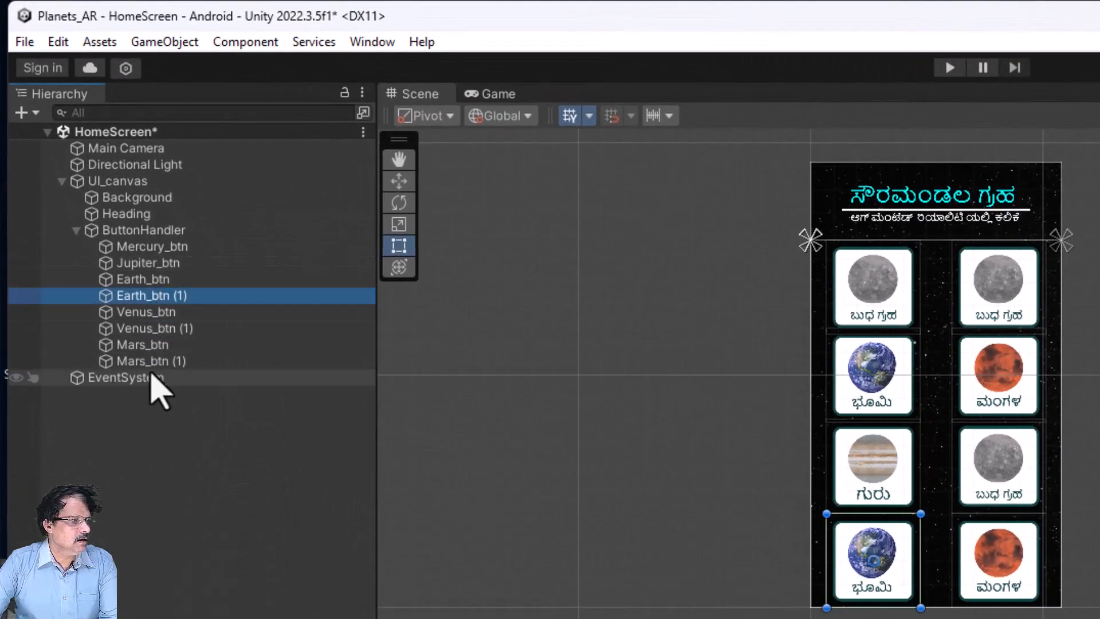
{"action": "left_click", "coordinate": [152, 327]}
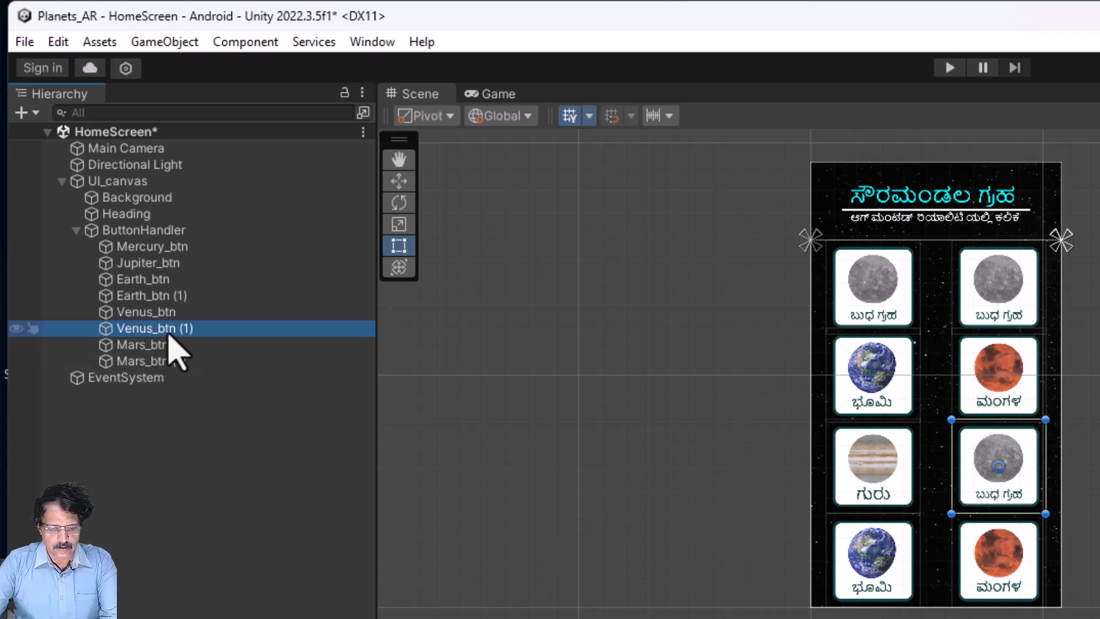
{"action": "key", "text": "F2"}
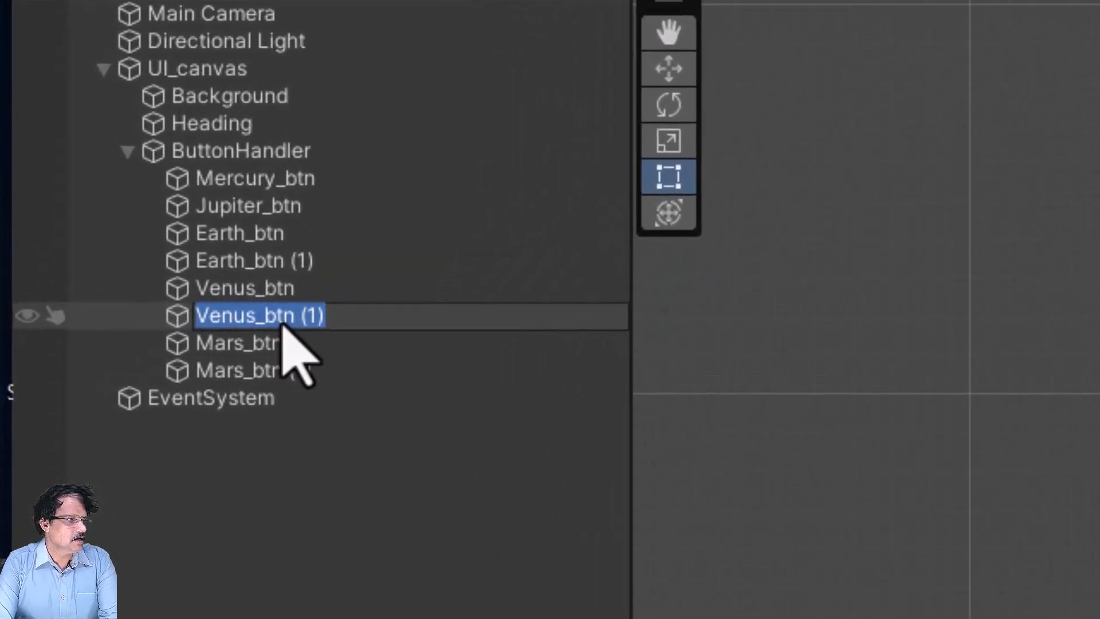
{"action": "type", "text": "Sat"}
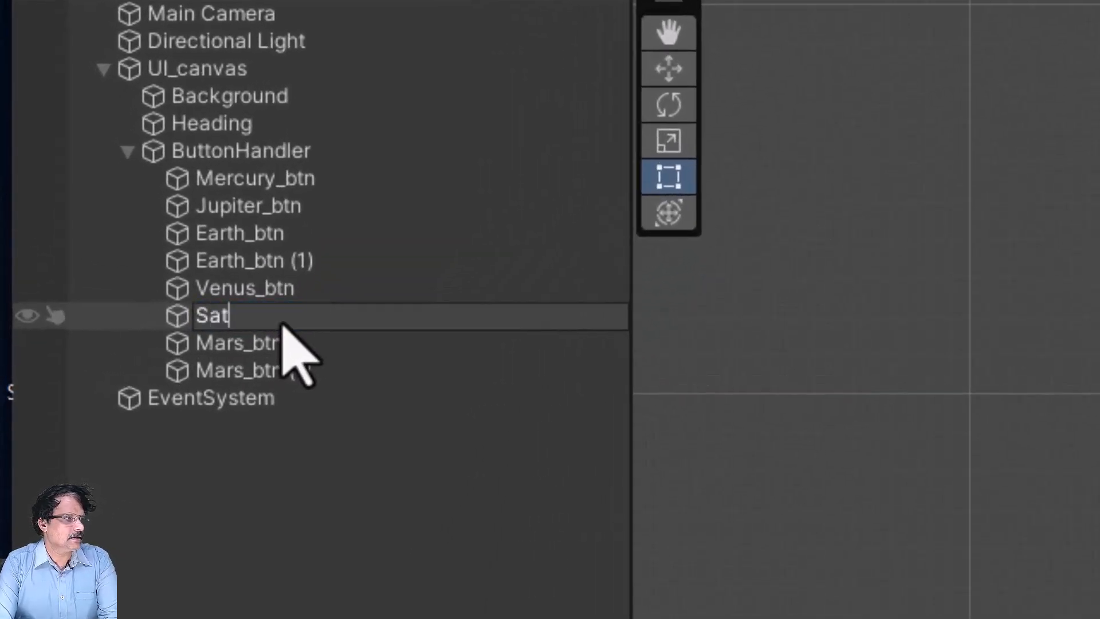
{"action": "type", "text": "urn_bt"}
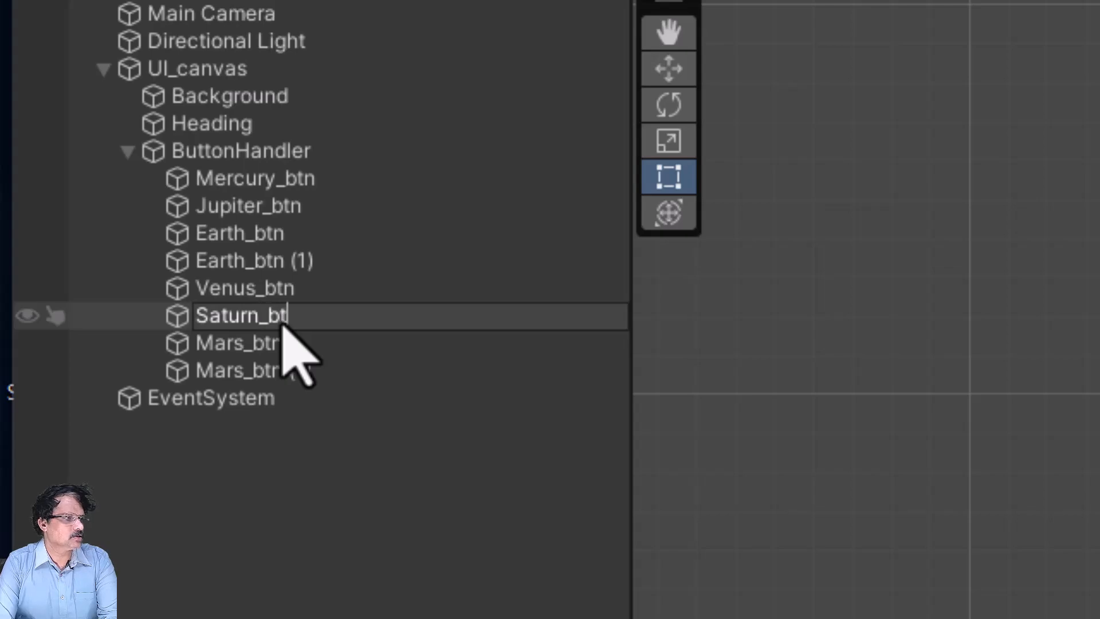
{"action": "type", "text": "n"}
{"action": "key", "text": "Return"}
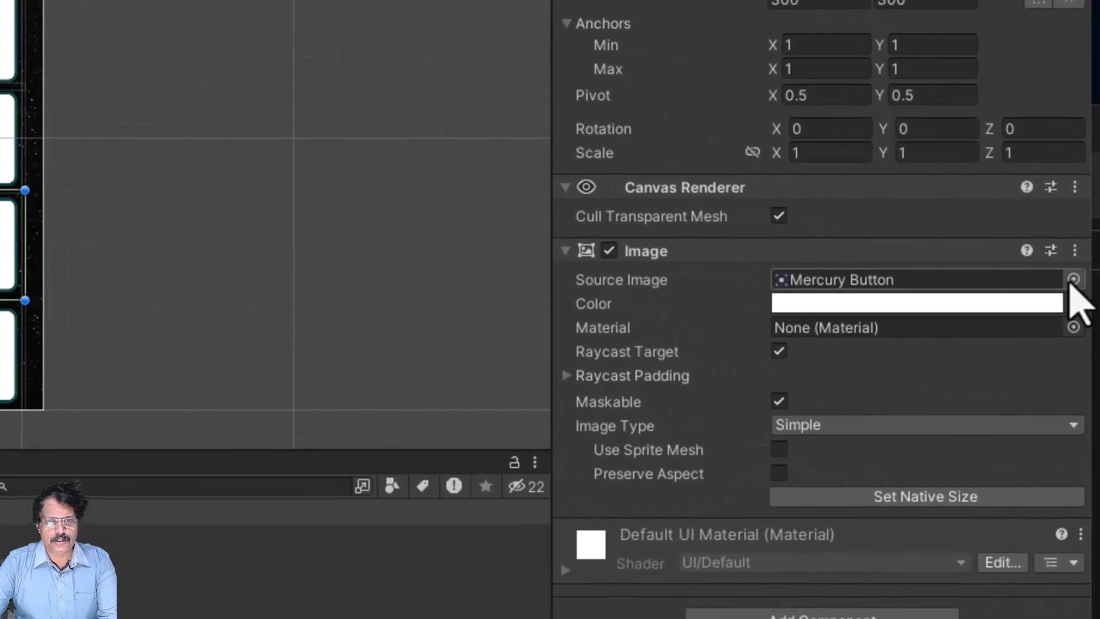
- Assign the SaturnBtn sprite as Saturn_btn's source image
{"action": "left_click", "coordinate": [1086, 277]}
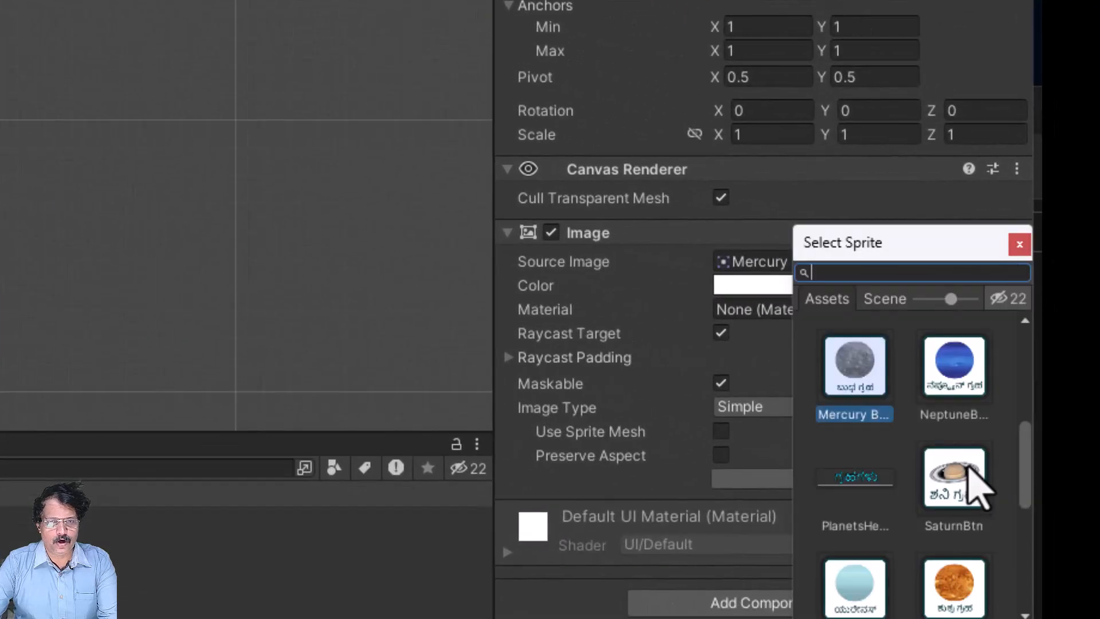
{"action": "left_click", "coordinate": [961, 483]}
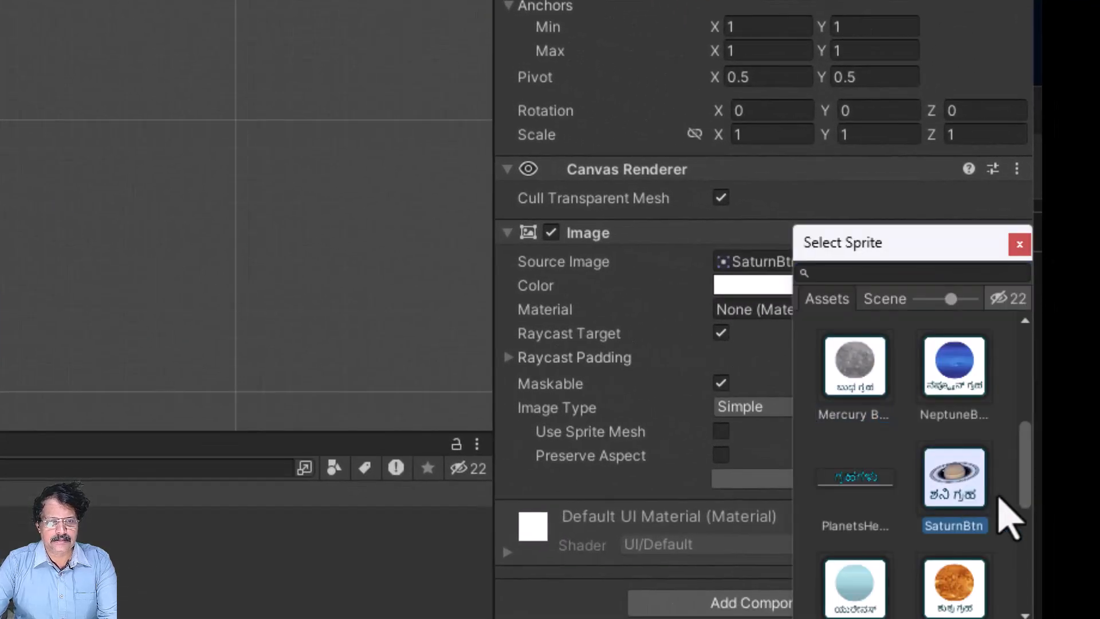
{"action": "left_click", "coordinate": [1018, 244]}
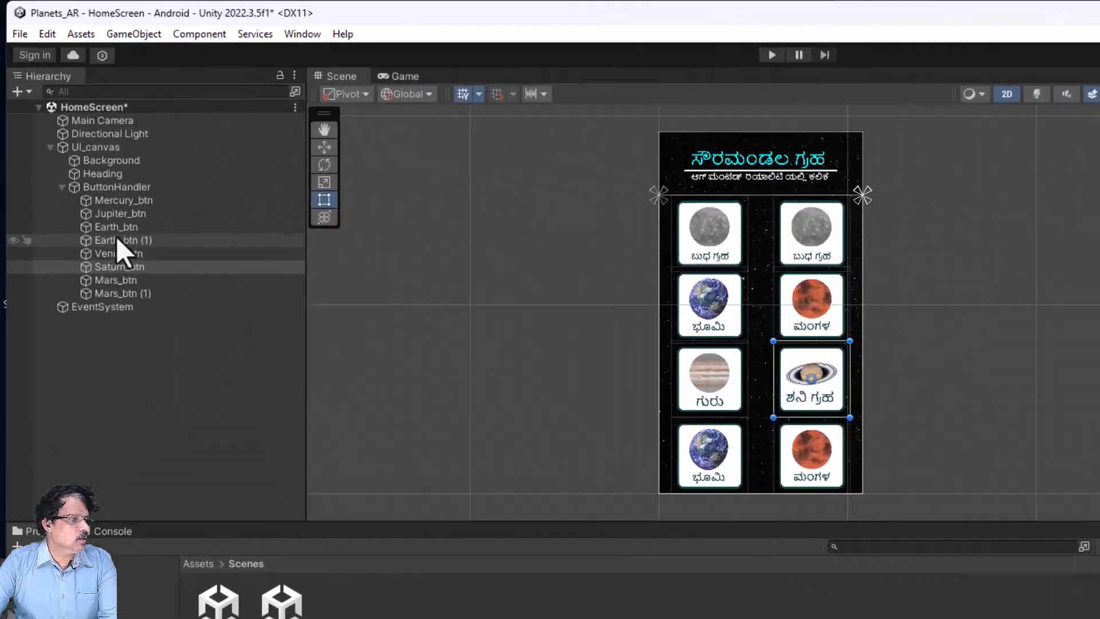
- Rename Earth_btn (1) as Uranus_btn
{"action": "left_click", "coordinate": [77, 165]}
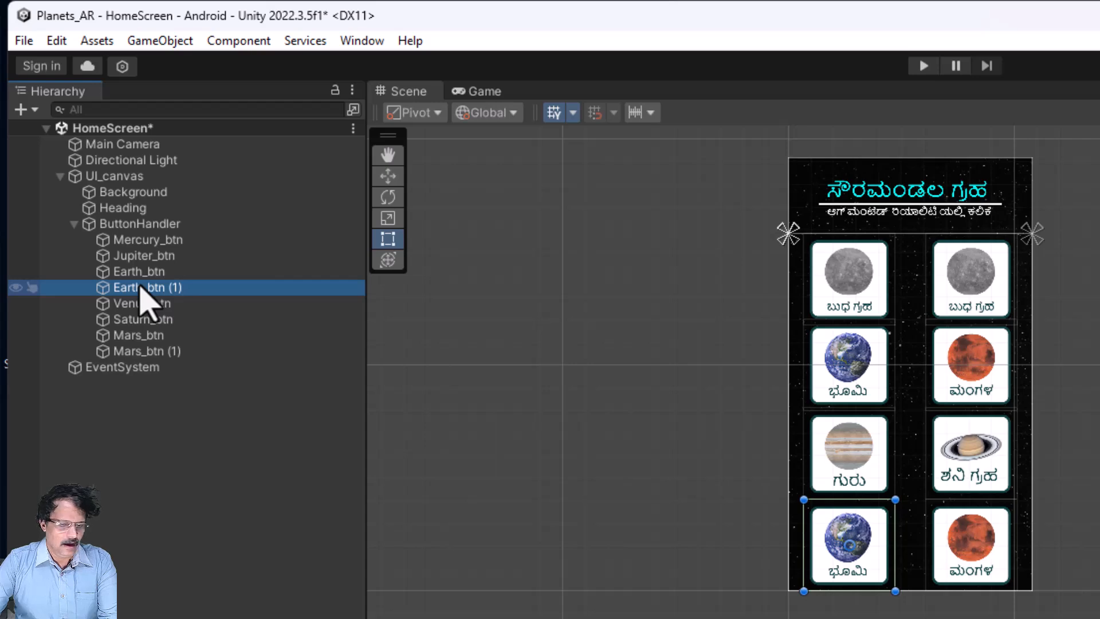
{"action": "key", "text": "F2"}
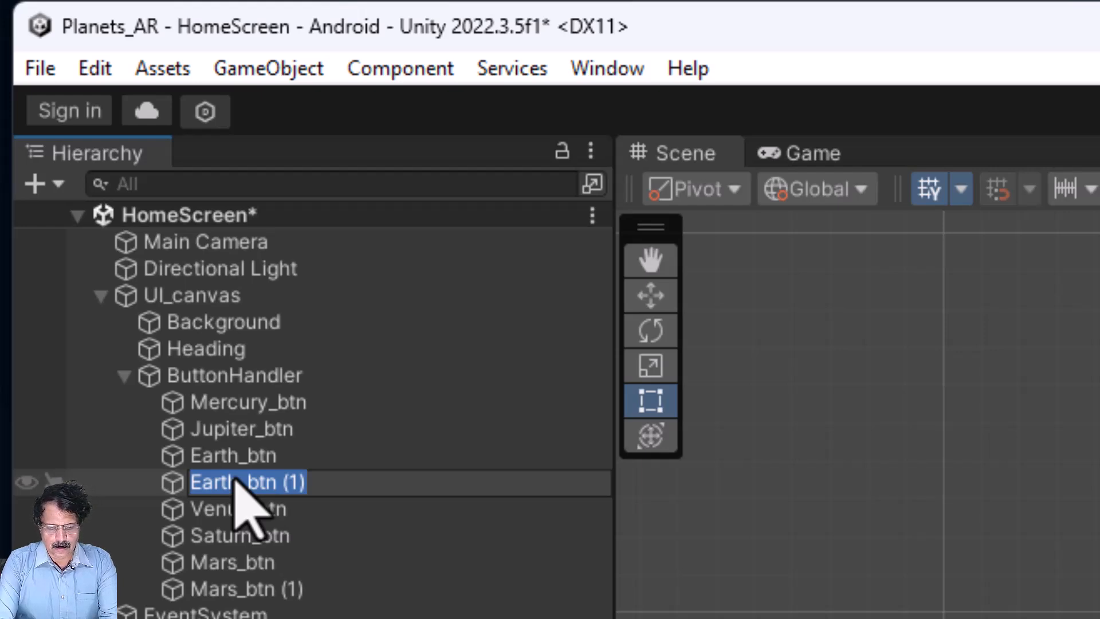
{"action": "type", "text": "Uranus_"}
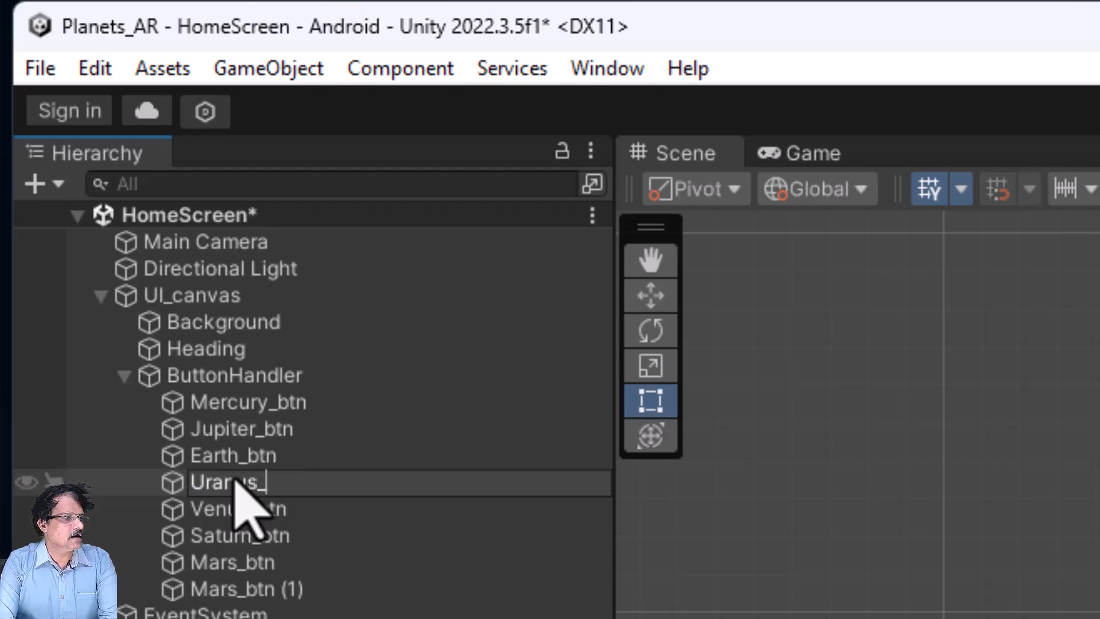
{"action": "key", "text": "Return"}
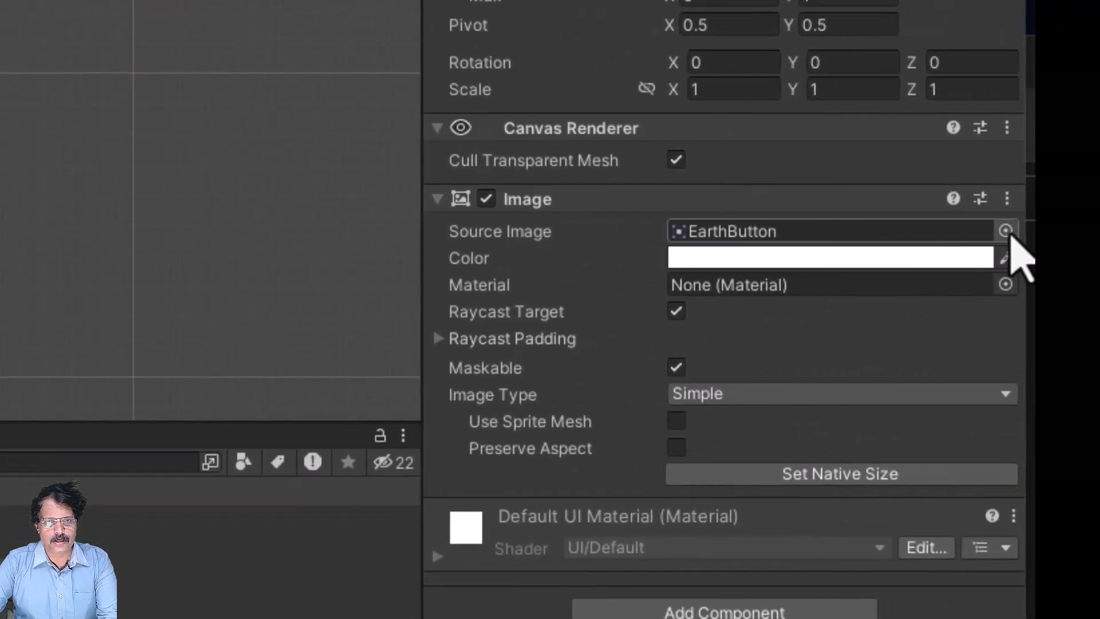
- Assign the UranusBtn sprite as Uranus_btn's source image
{"action": "left_click", "coordinate": [1005, 230]}
{"action": "scroll", "coordinate": [939, 505], "scroll_direction": "down", "scroll_amount": 2}
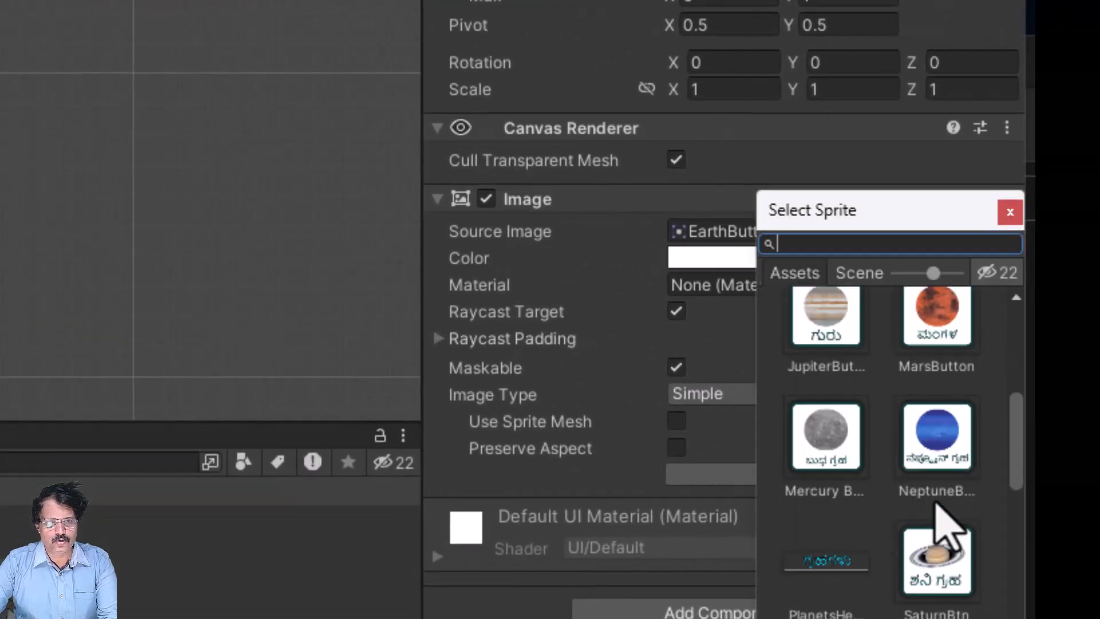
{"action": "scroll", "coordinate": [945, 530], "scroll_direction": "down", "scroll_amount": 3}
{"action": "left_click", "coordinate": [845, 469]}
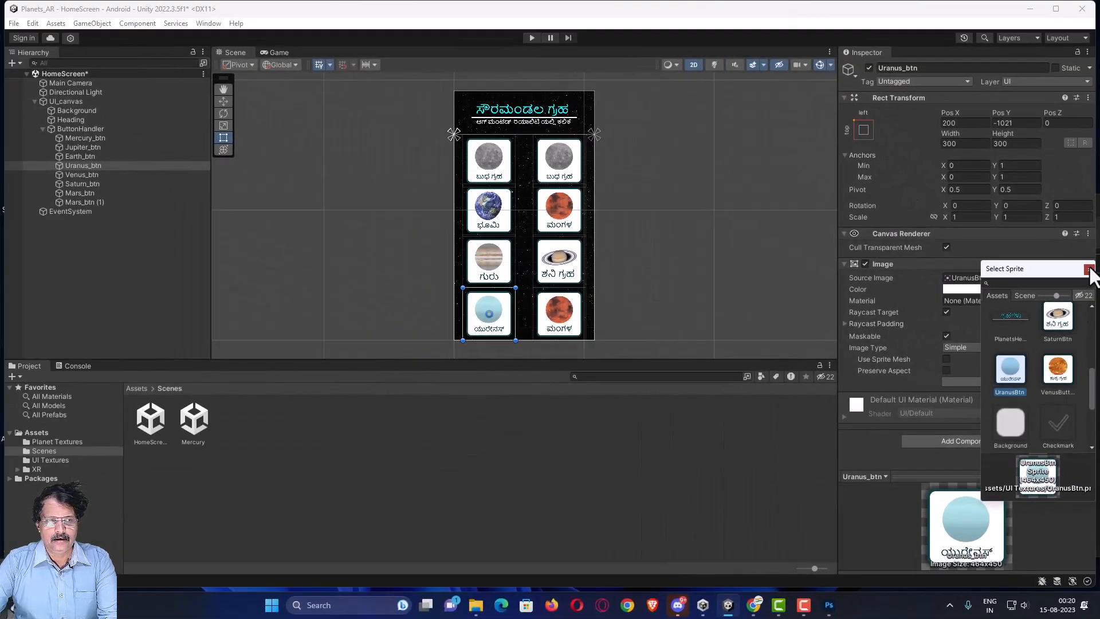
{"action": "left_click", "coordinate": [1088, 269]}
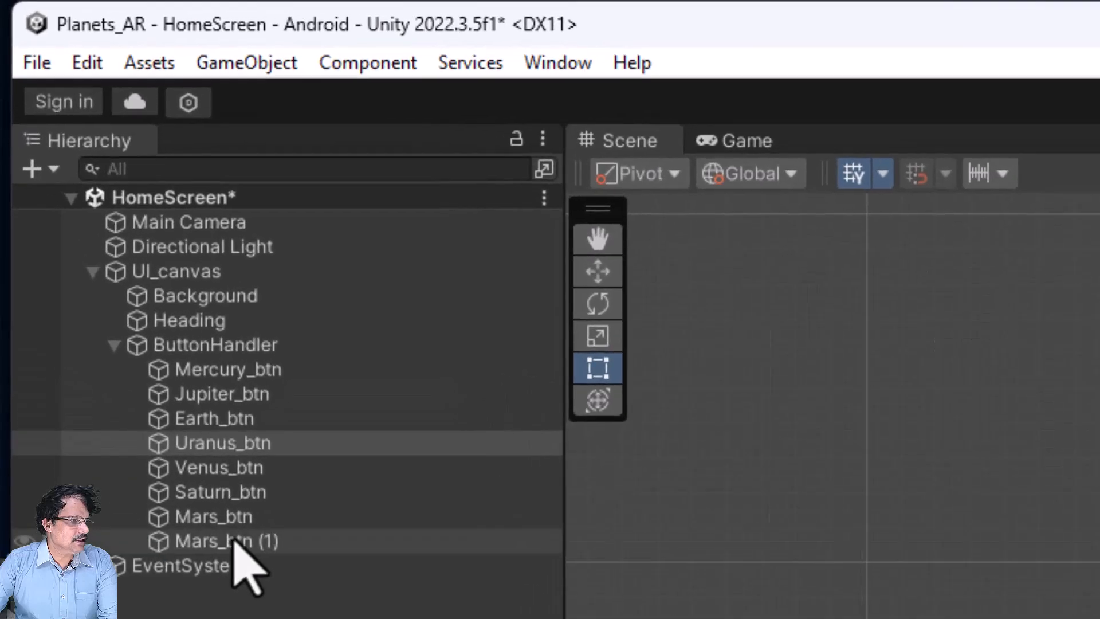
- Rename Mars_btn (1) under ButtonHandler as Neptune_btn
{"action": "left_click", "coordinate": [232, 542]}
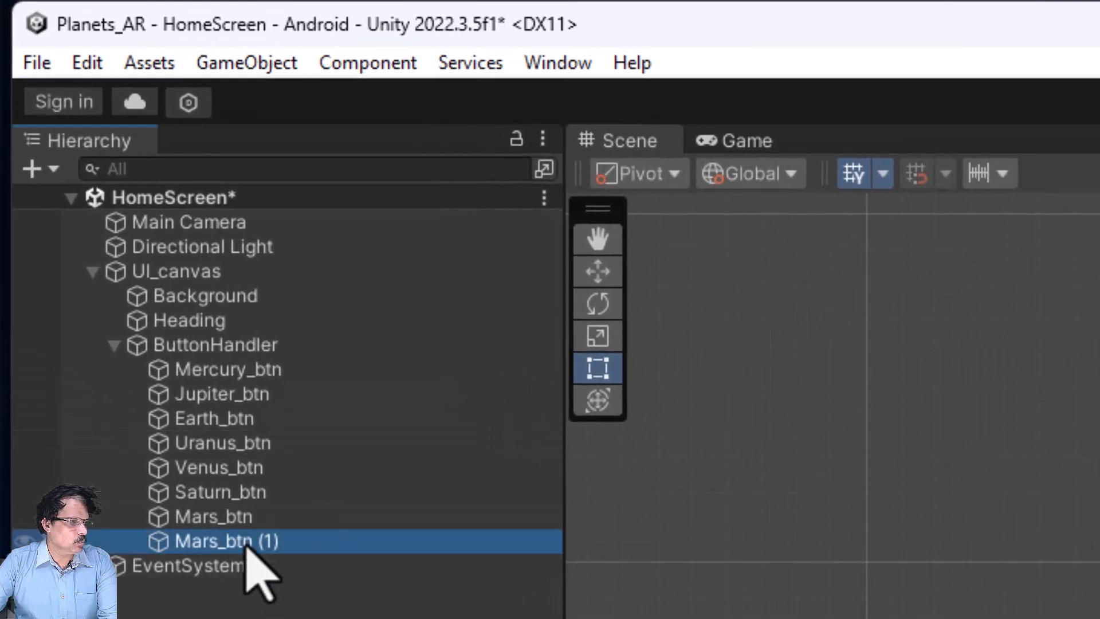
{"action": "key", "text": "F2"}
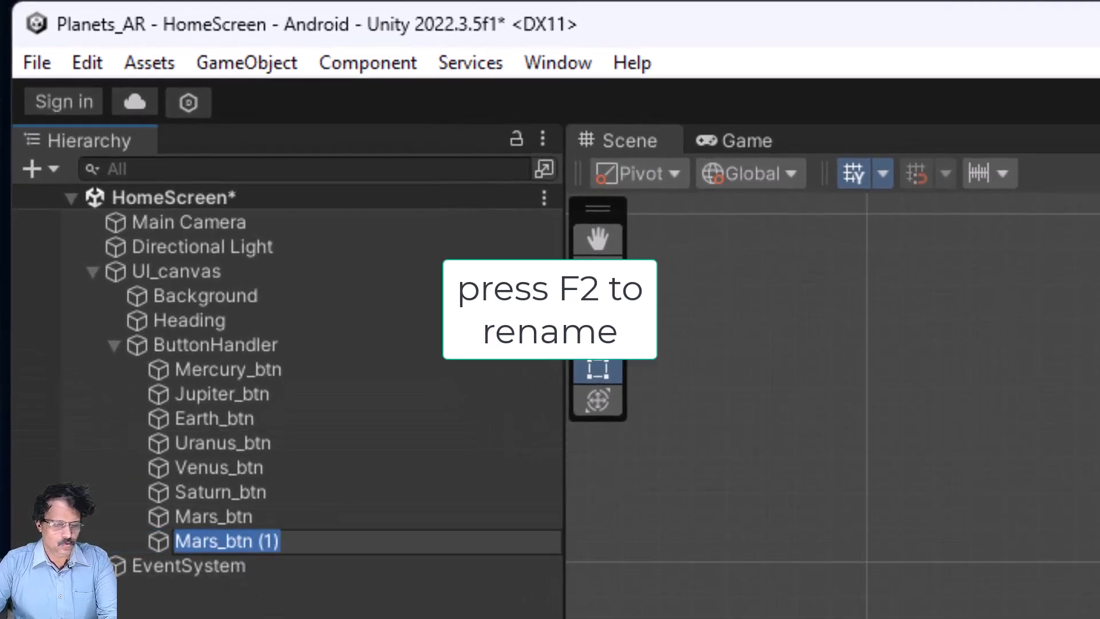
{"action": "type", "text": "Neptune_btn"}
{"action": "key", "text": "Return"}
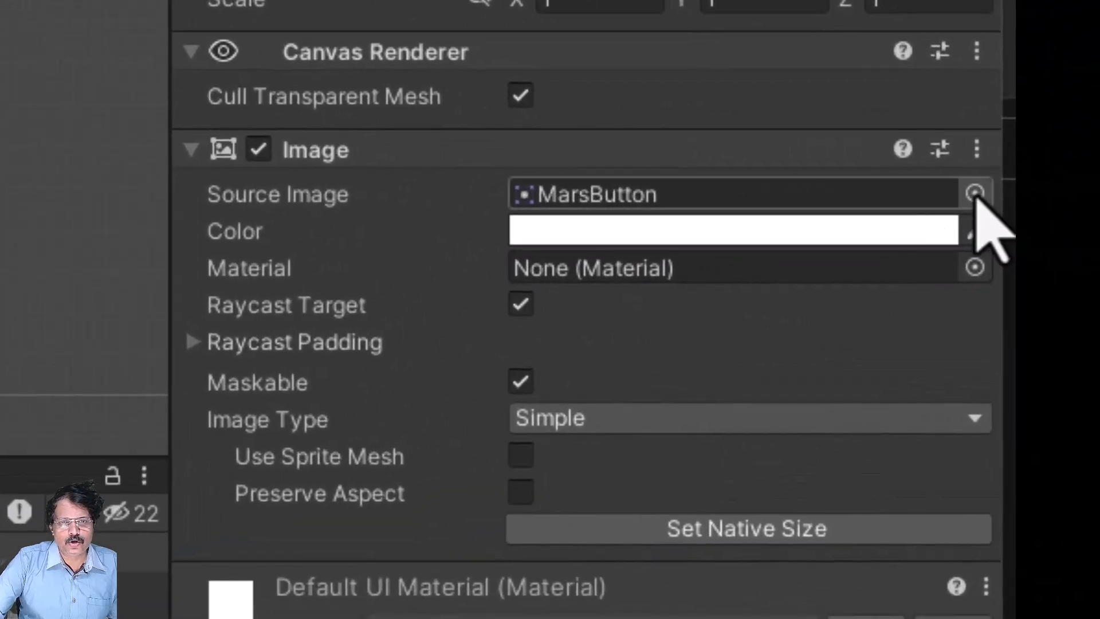
- Assign the Neptune button sprite as Neptune_btn's source image and save the HomeScreen scene
{"action": "left_click", "coordinate": [1038, 241]}
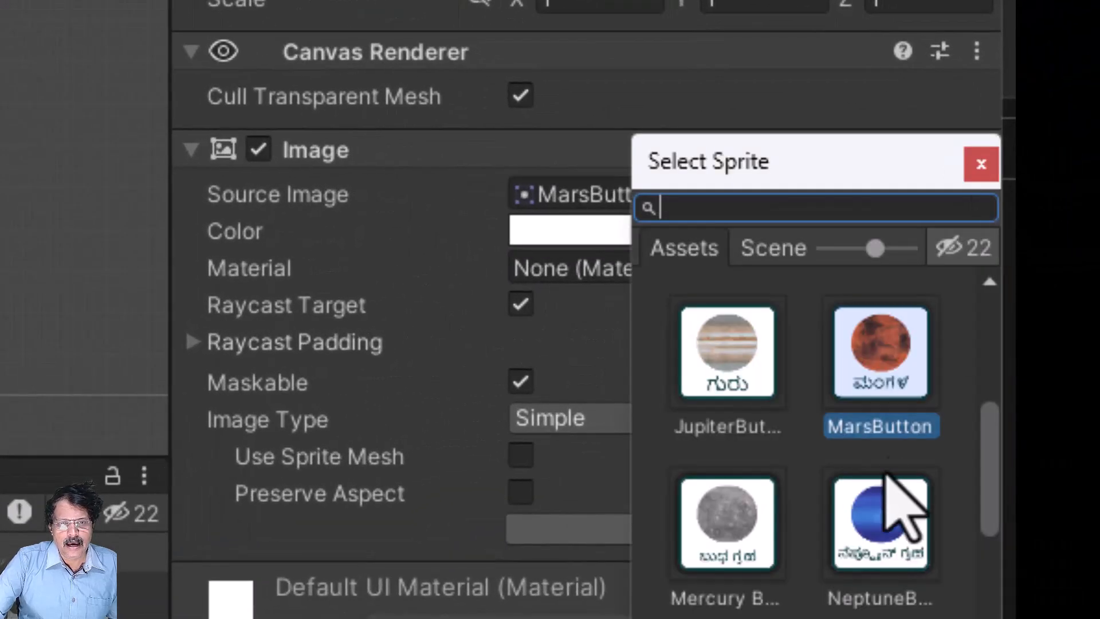
{"action": "left_click", "coordinate": [868, 518]}
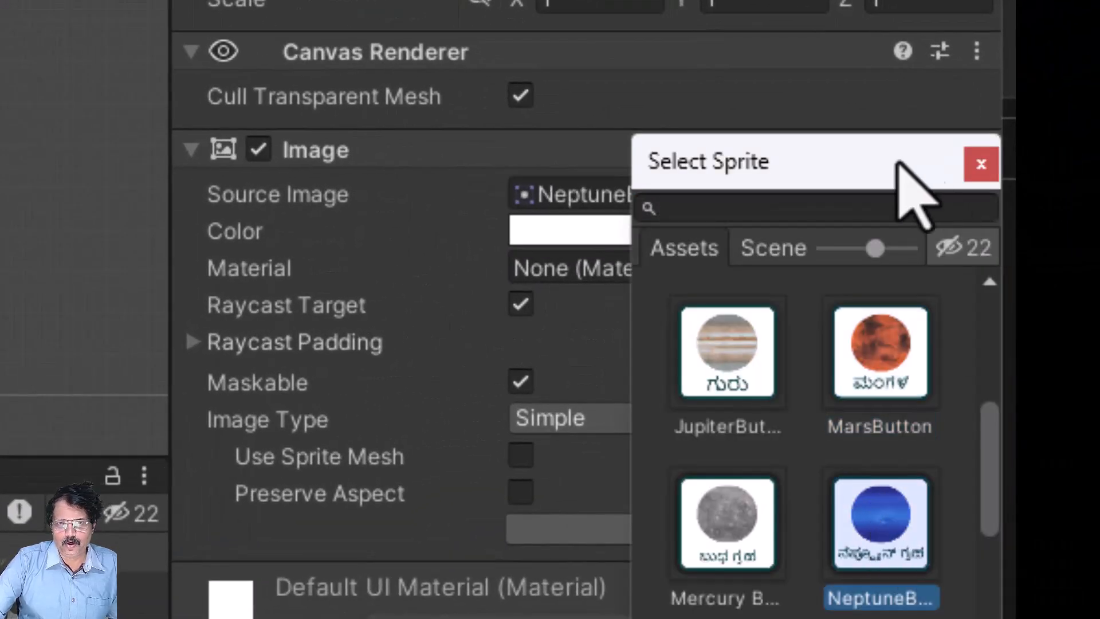
{"action": "left_click", "coordinate": [980, 164]}
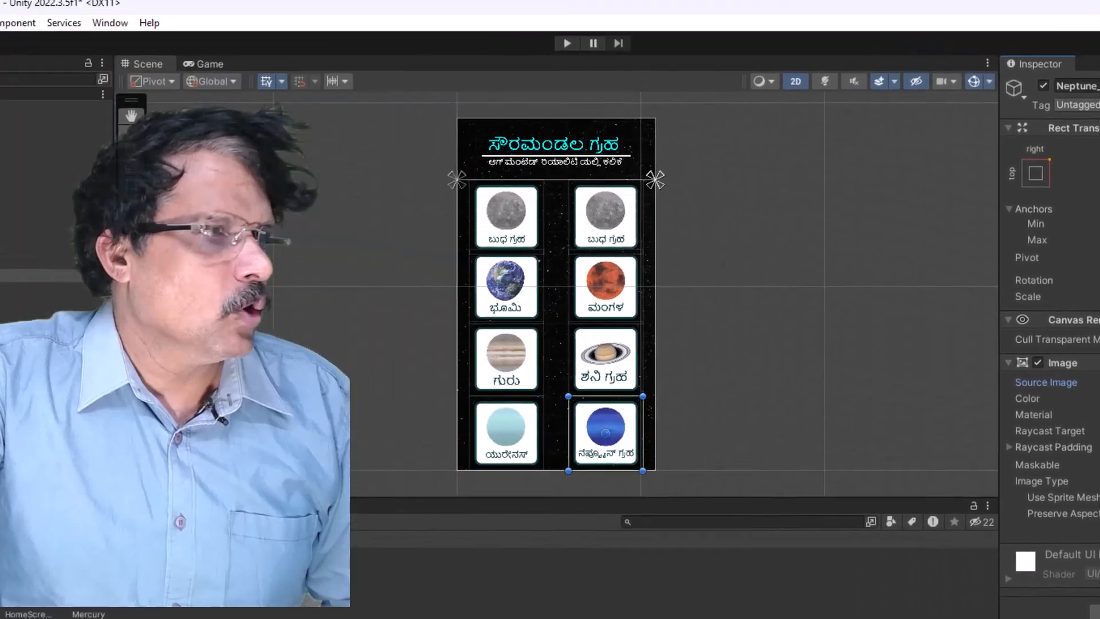
{"action": "left_click", "coordinate": [19, 60]}
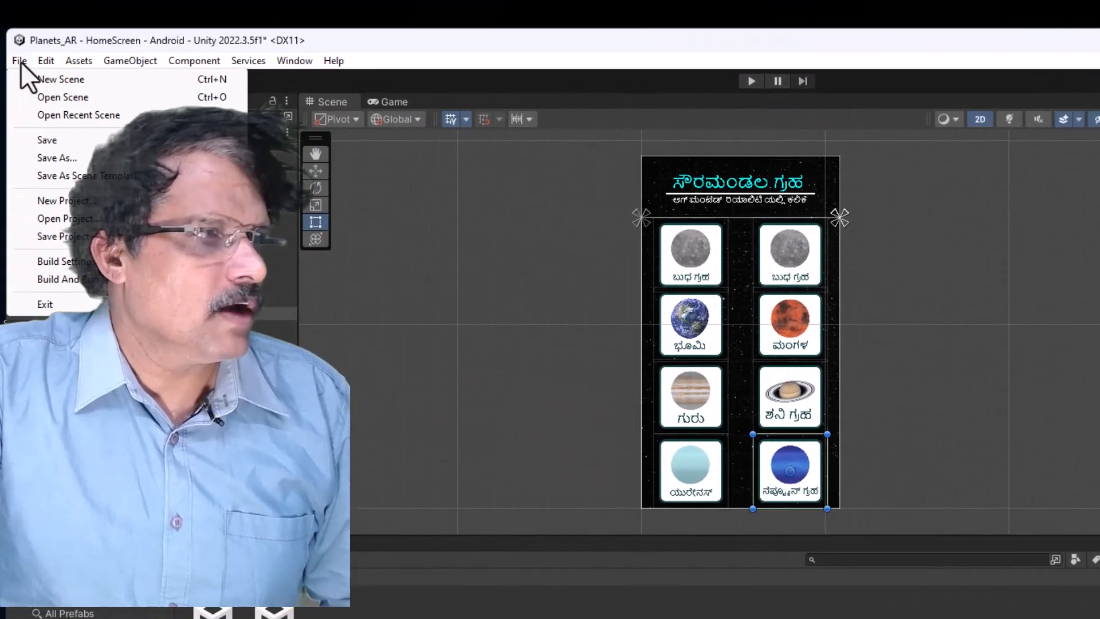
{"action": "left_click", "coordinate": [38, 142]}
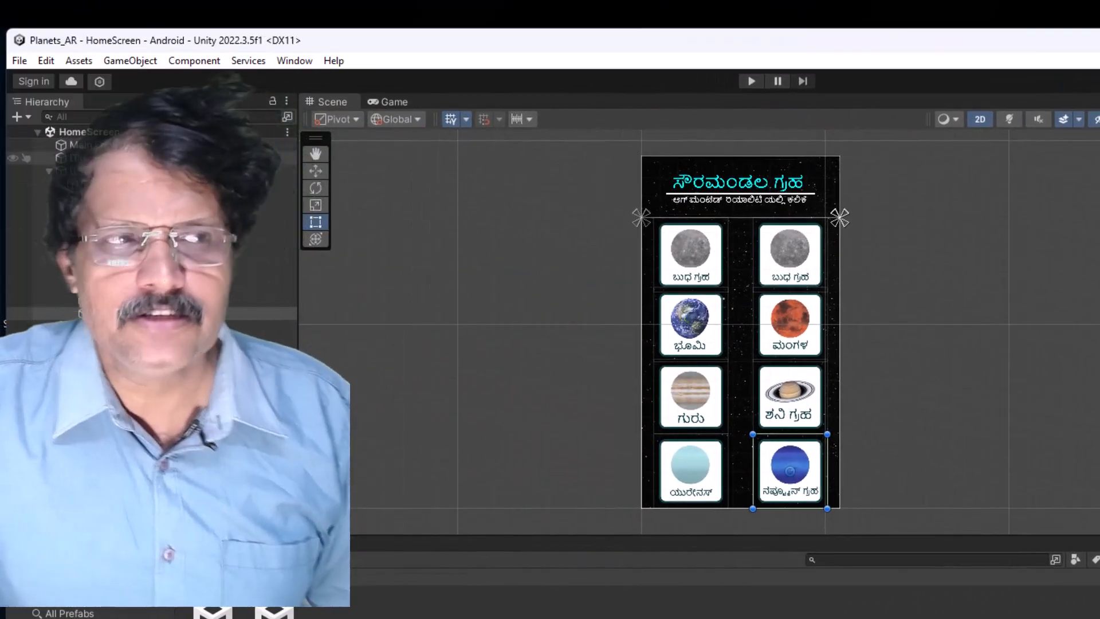